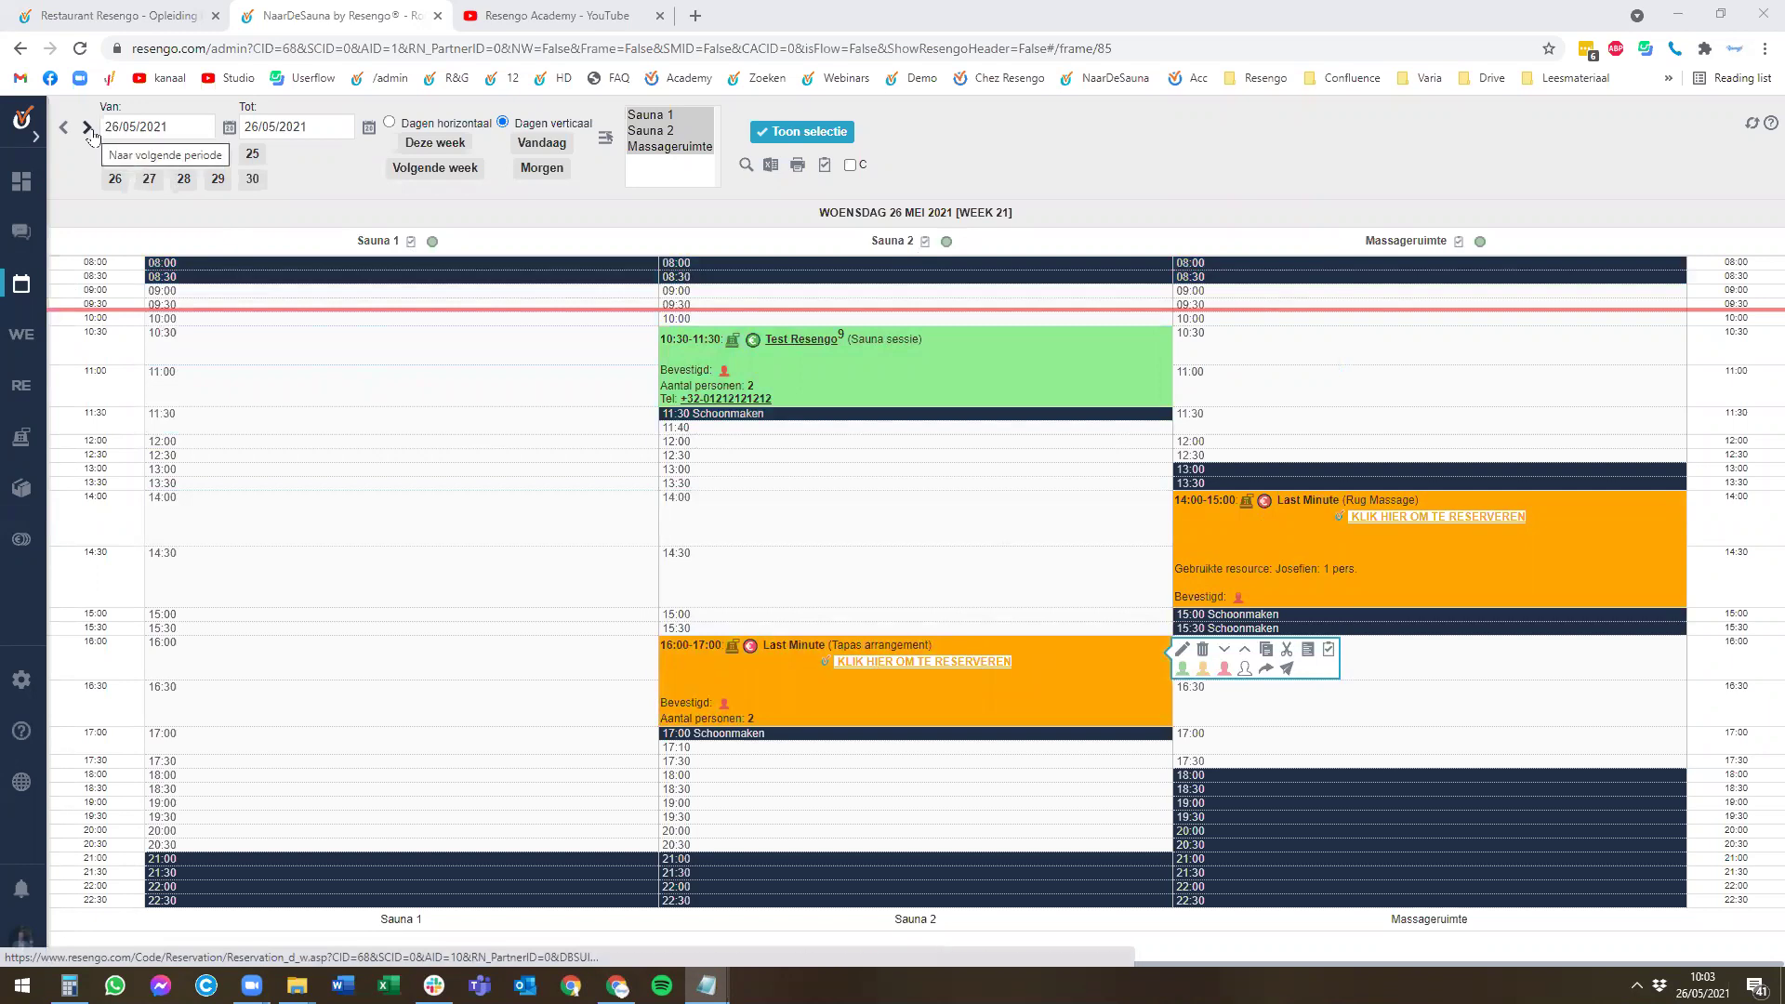
Start a new reservation in the Massageruimte on 27/05/2021 at 11:00 with type Rug Massage.
left_click(88, 129)
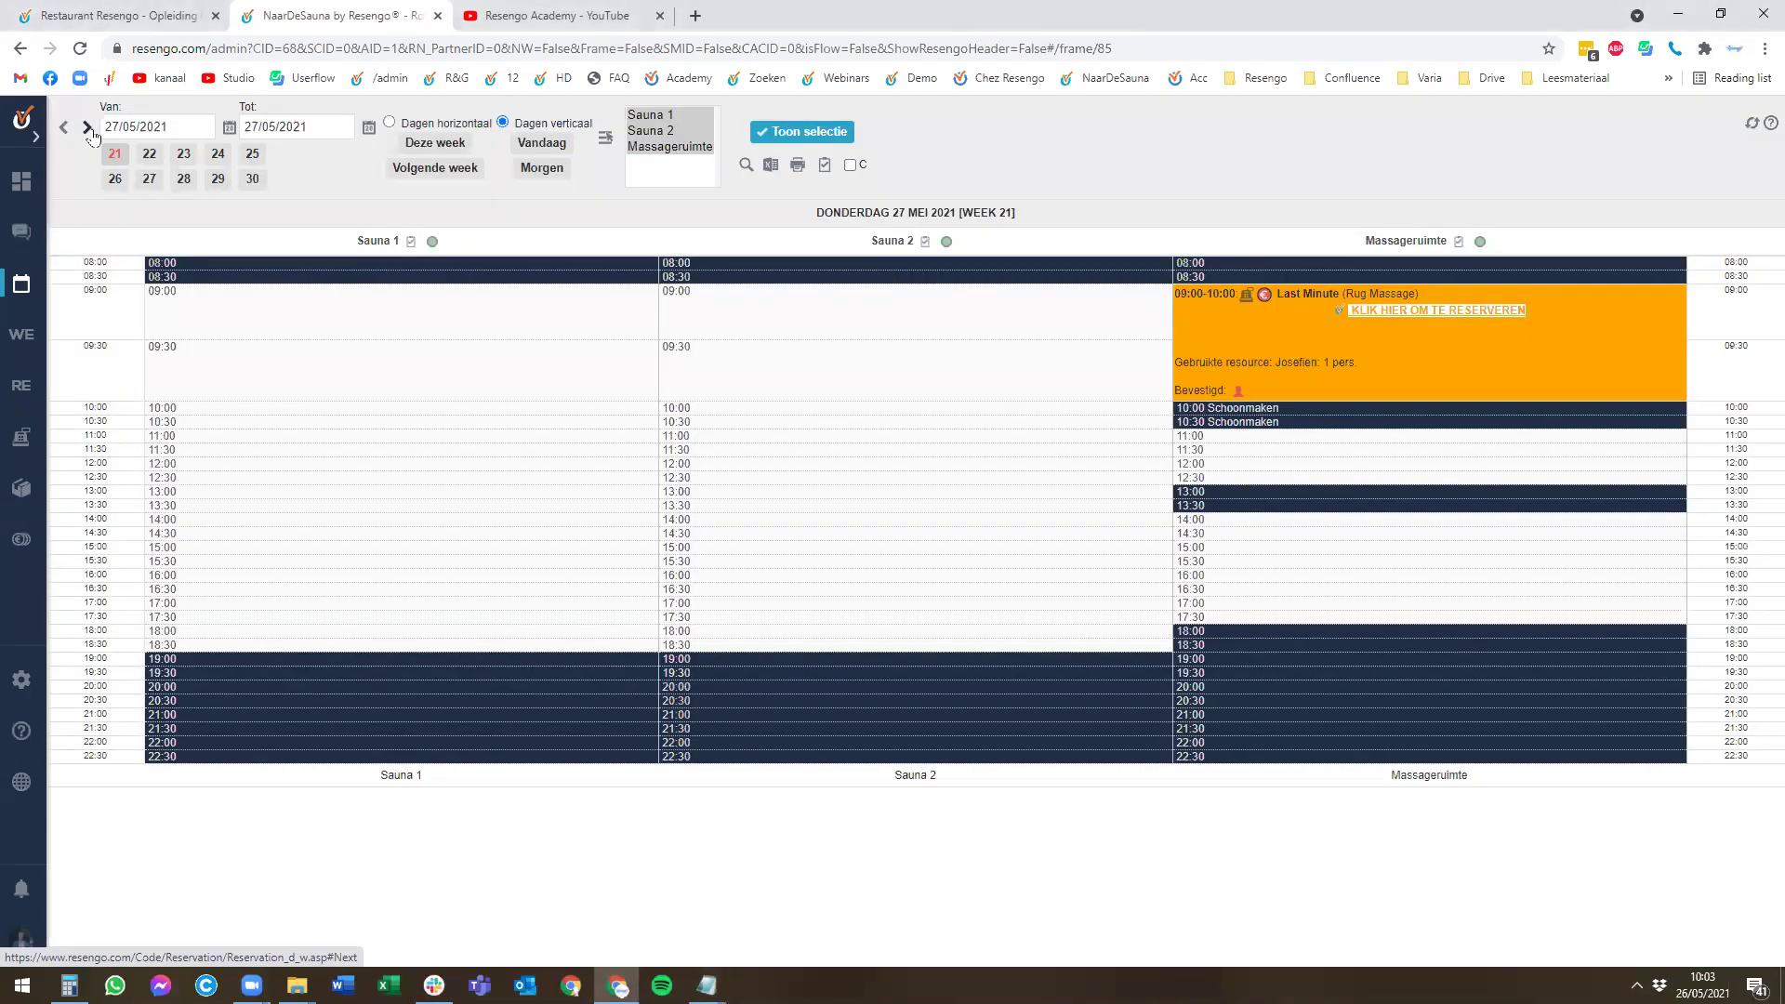
left_click(1242, 437)
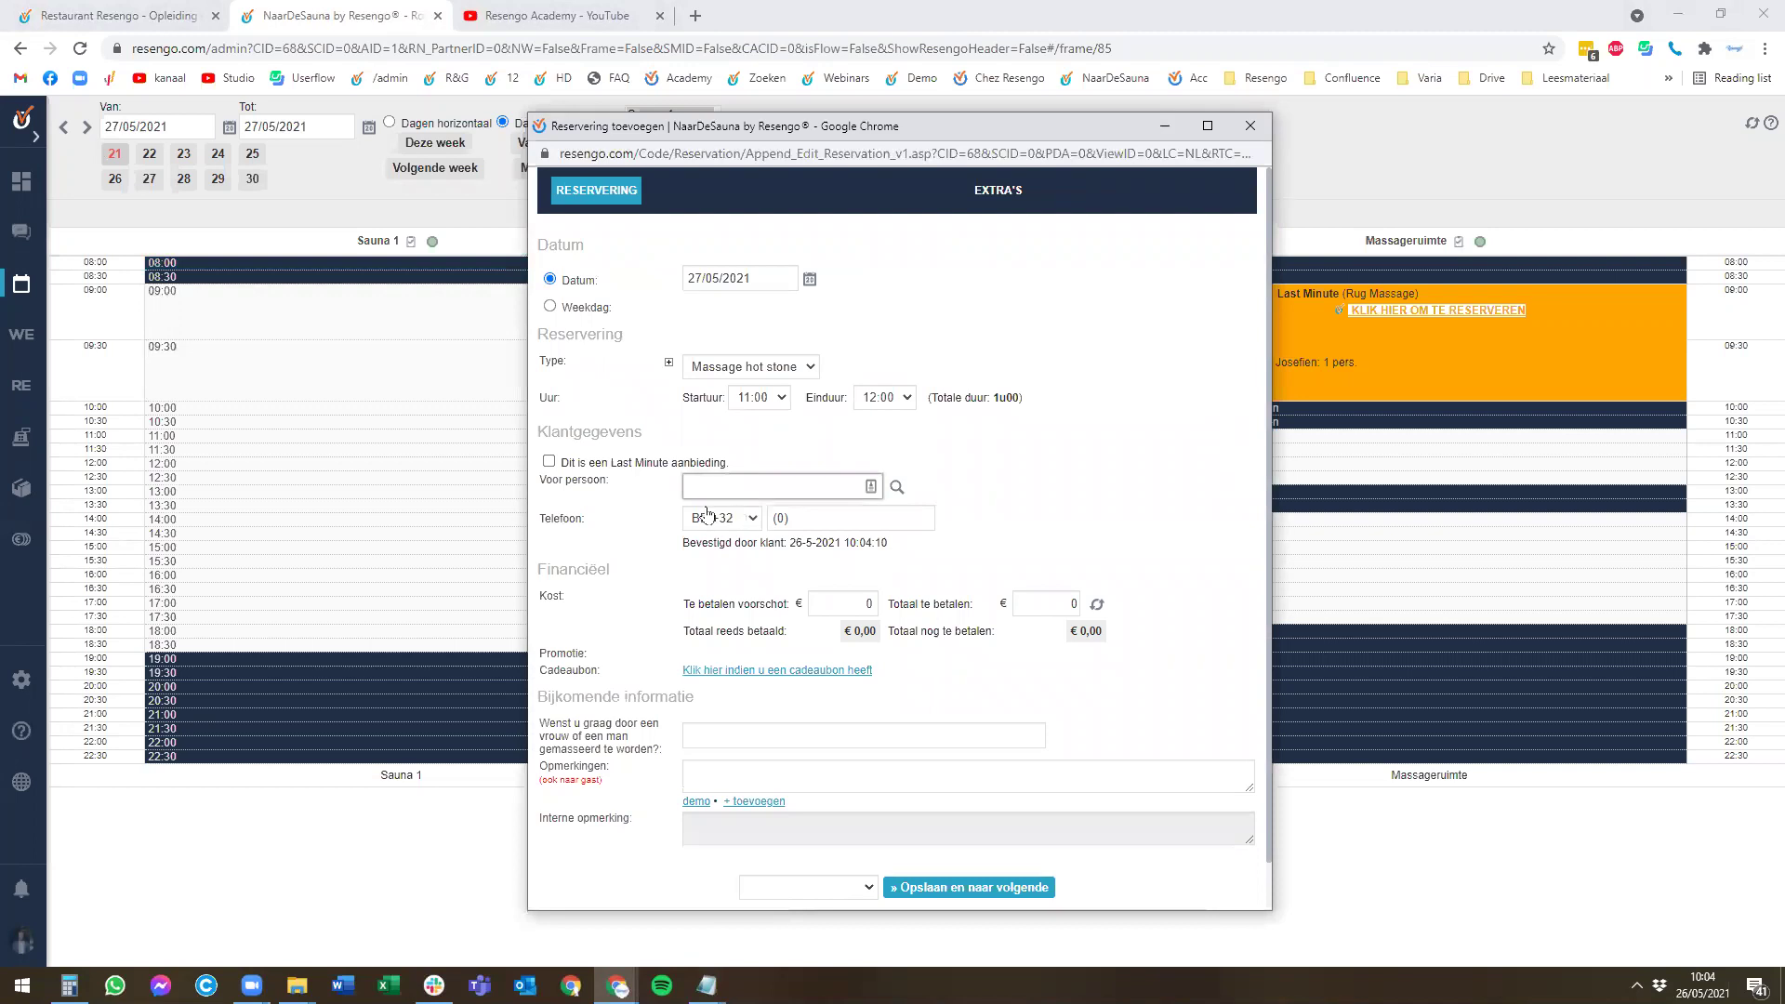
left_click(759, 367)
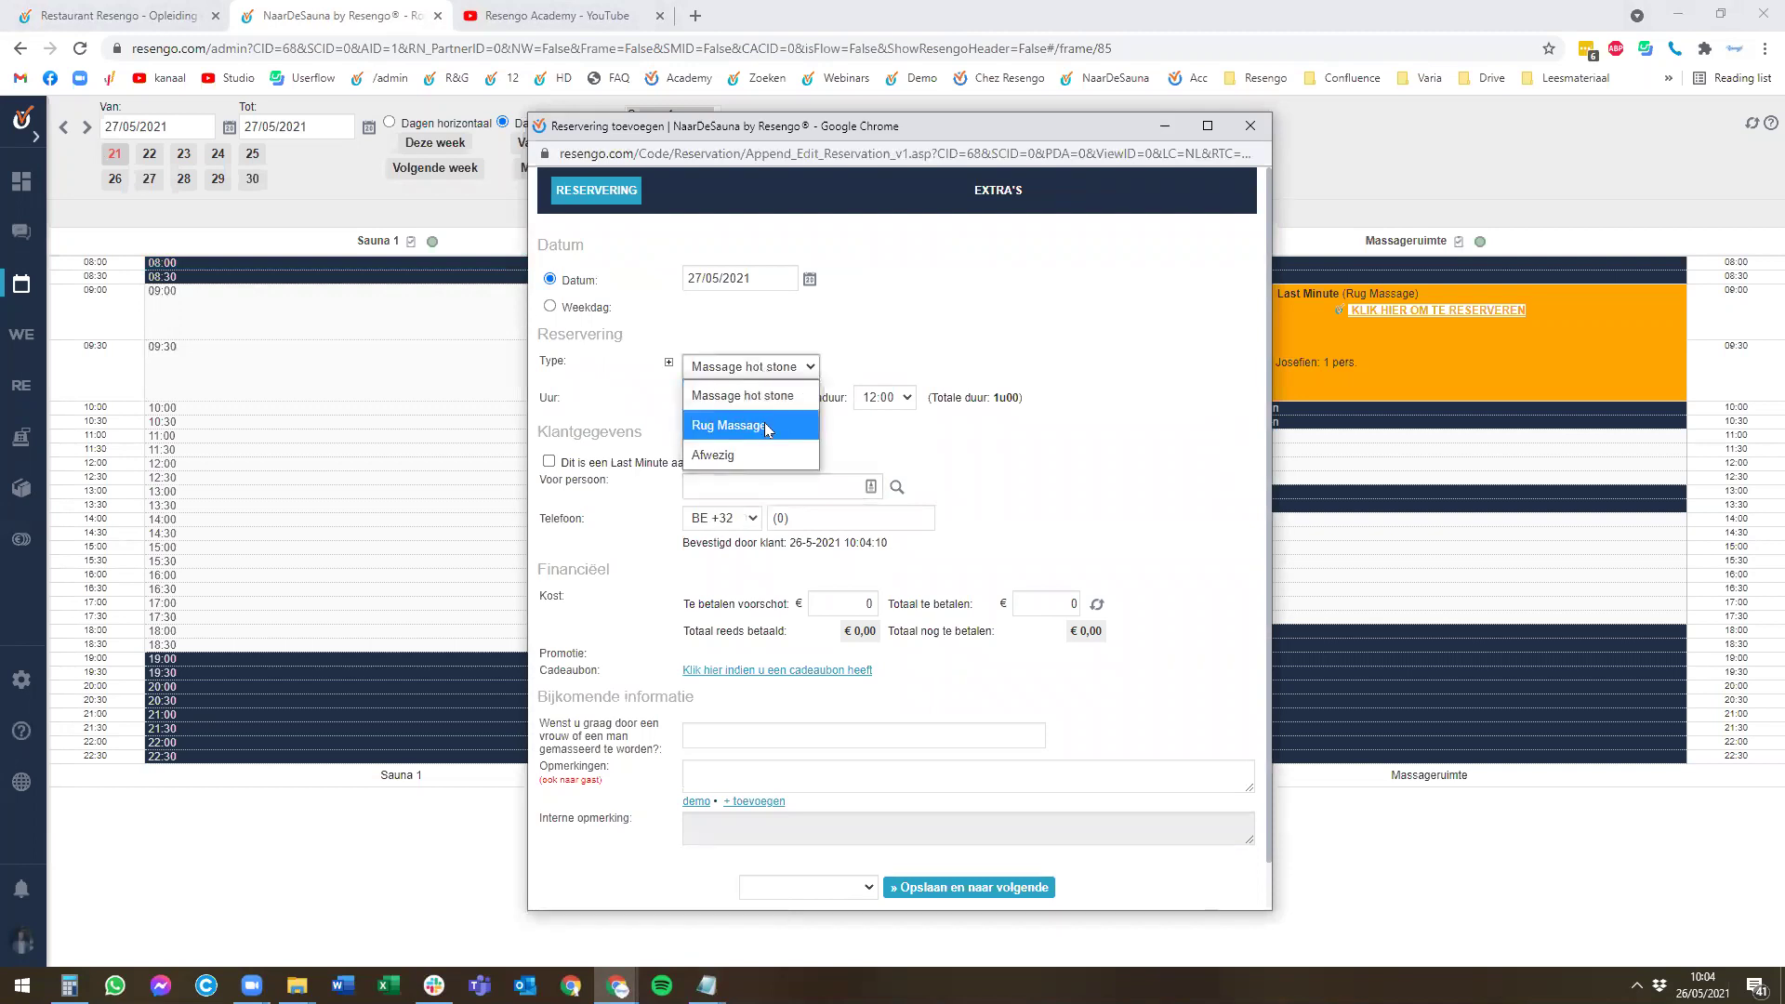
left_click(764, 424)
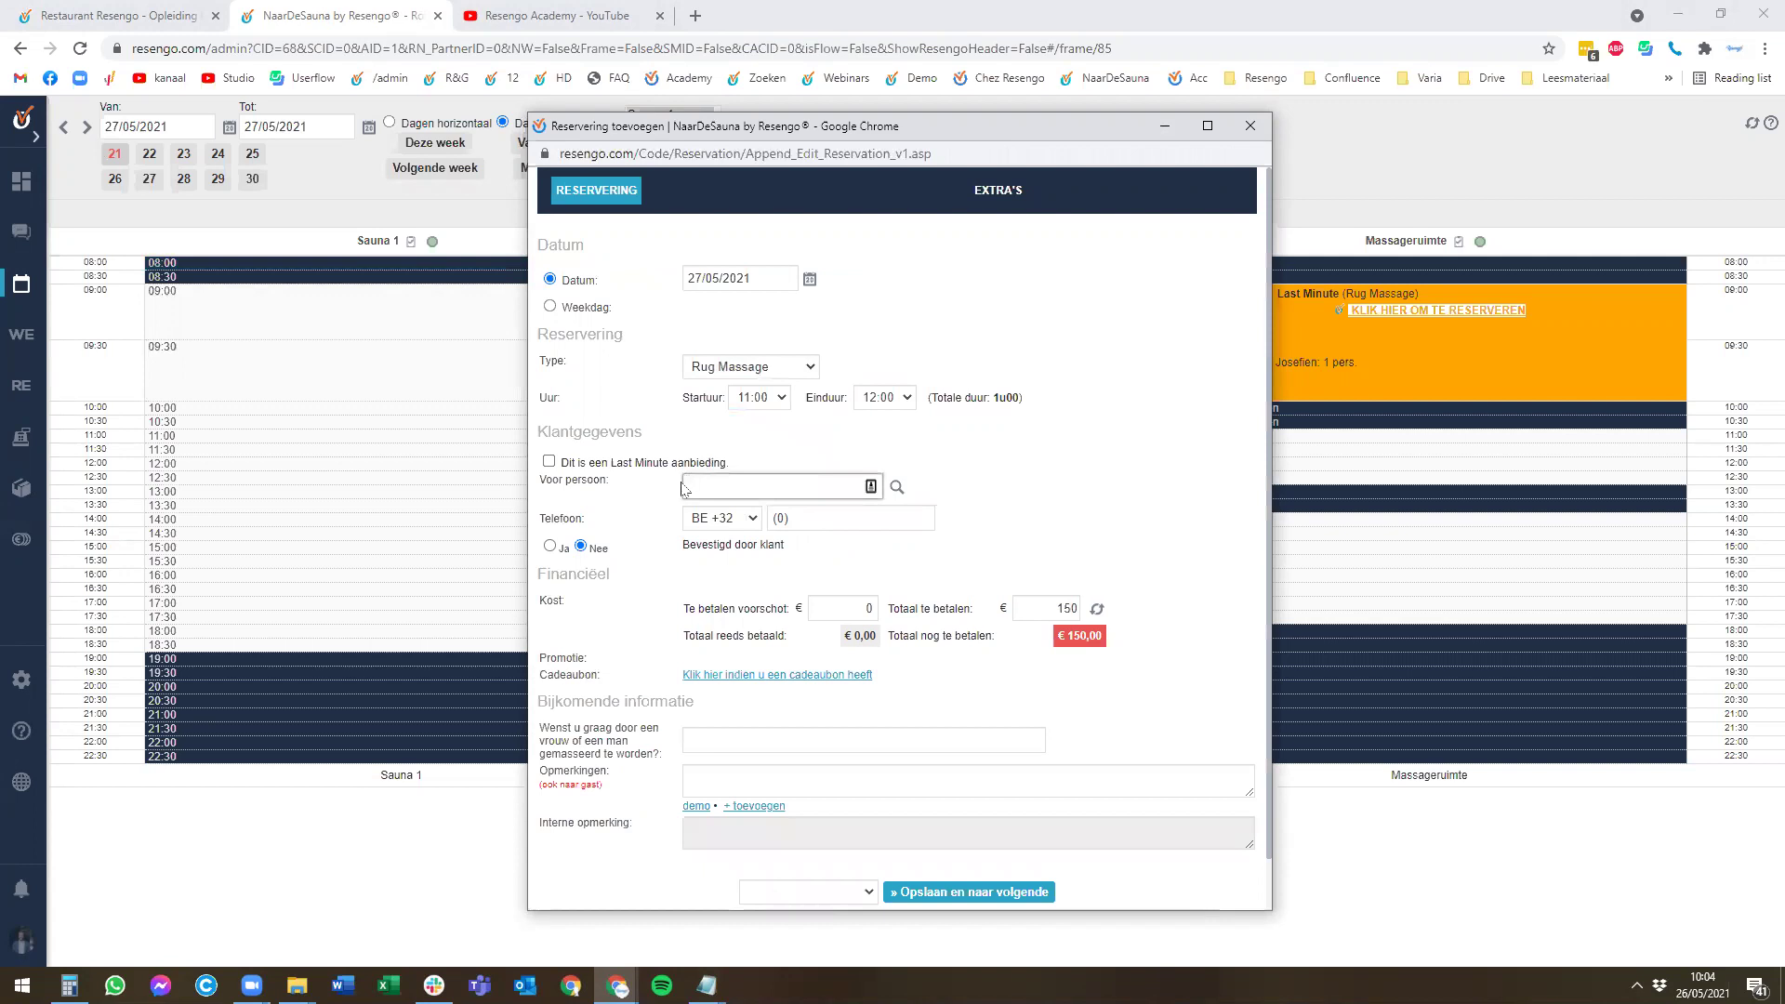
Mark the reservation as a Last Minute offer, set its promo price to 120, and confirm it.
left_click_drag(742, 470, 587, 467)
double_click(649, 461)
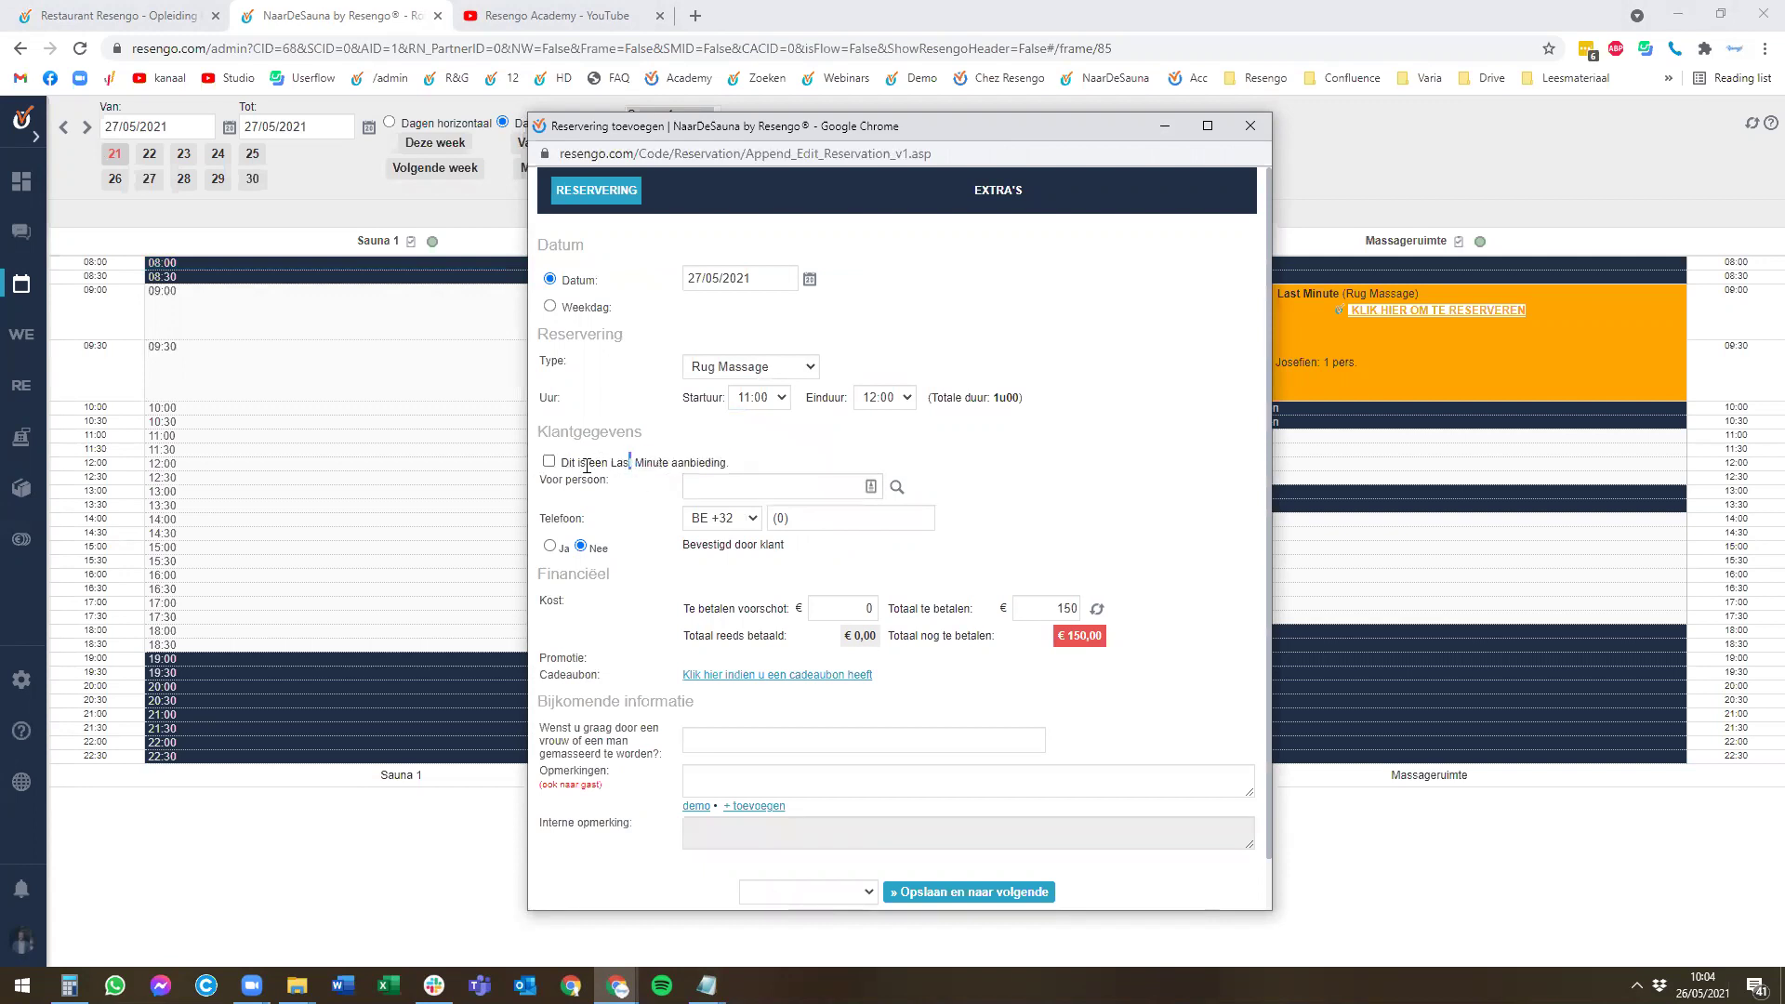
left_click(549, 462)
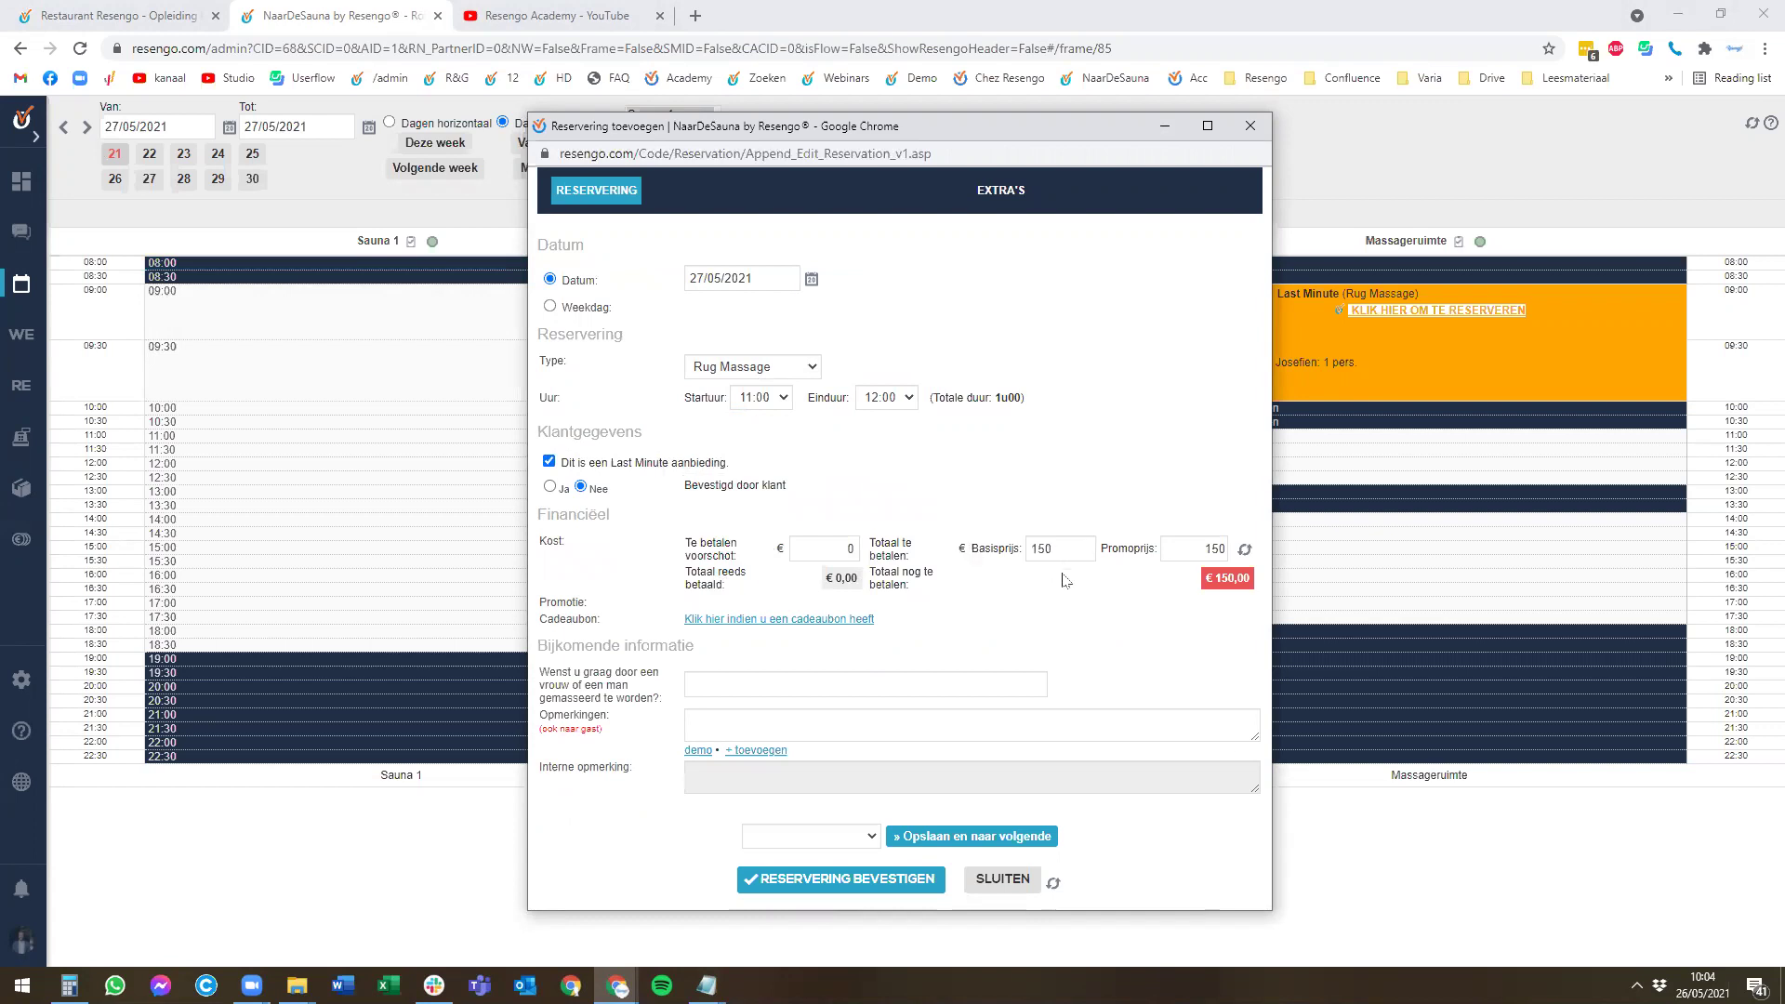
left_click(1166, 550)
type("120")
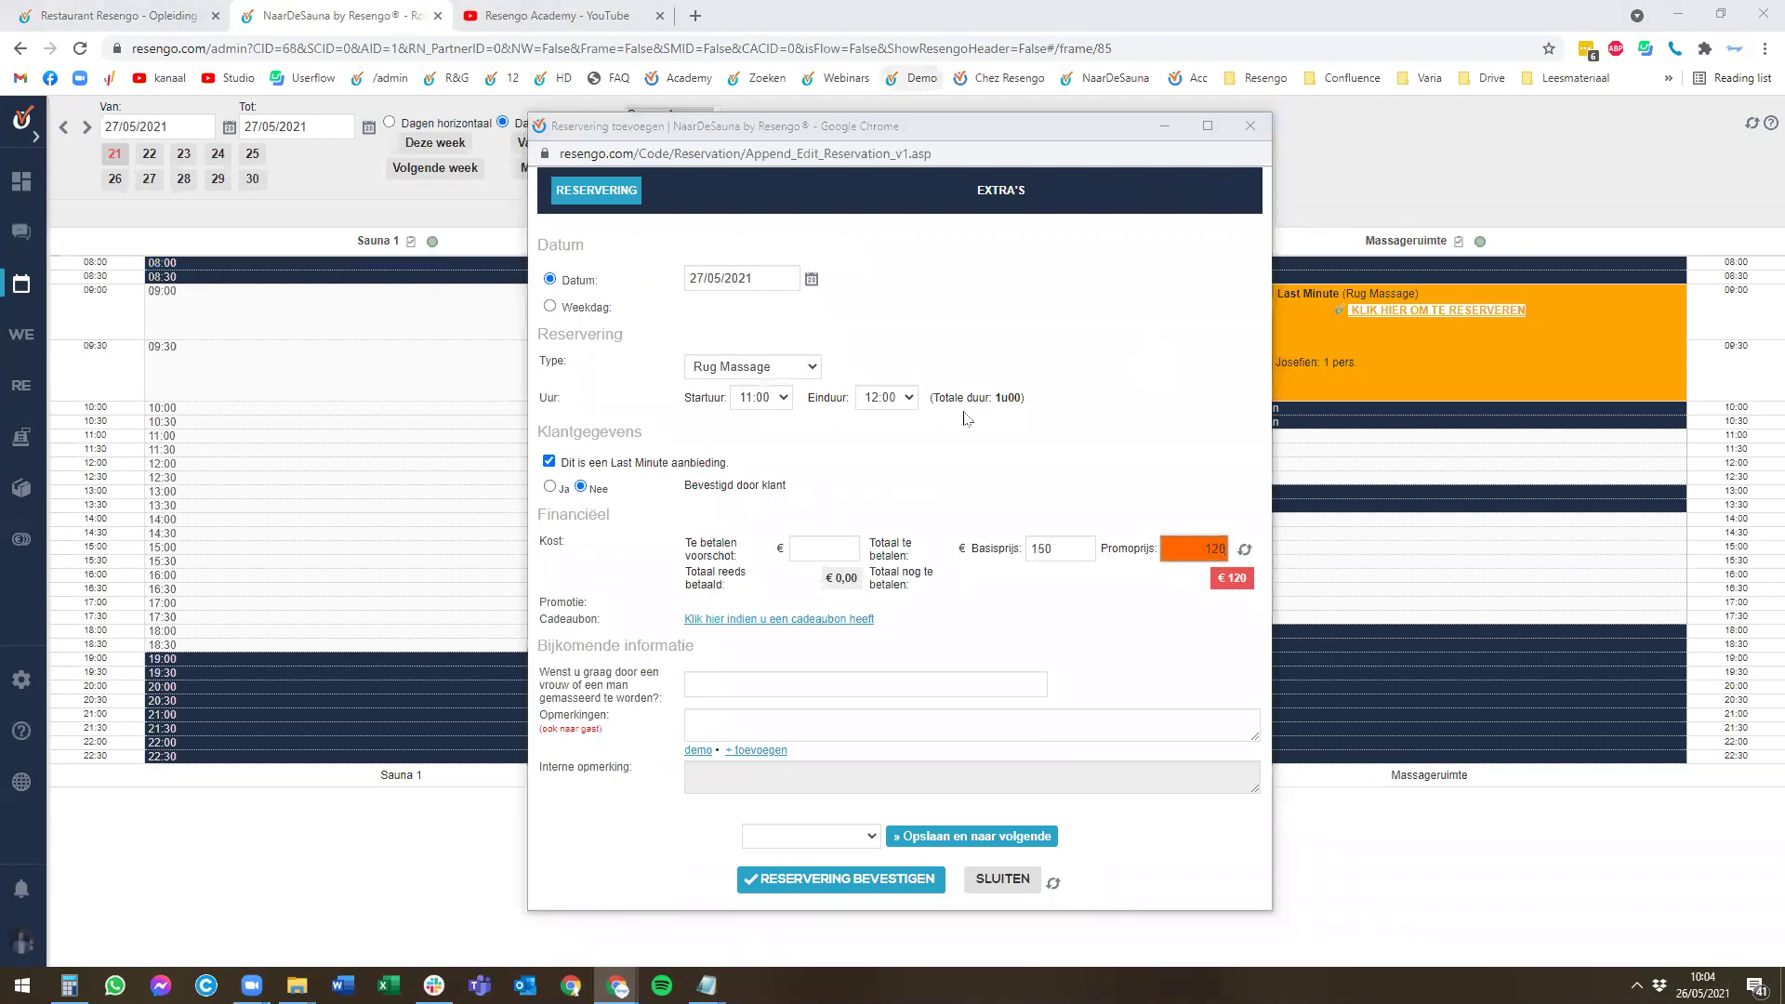
left_click(854, 881)
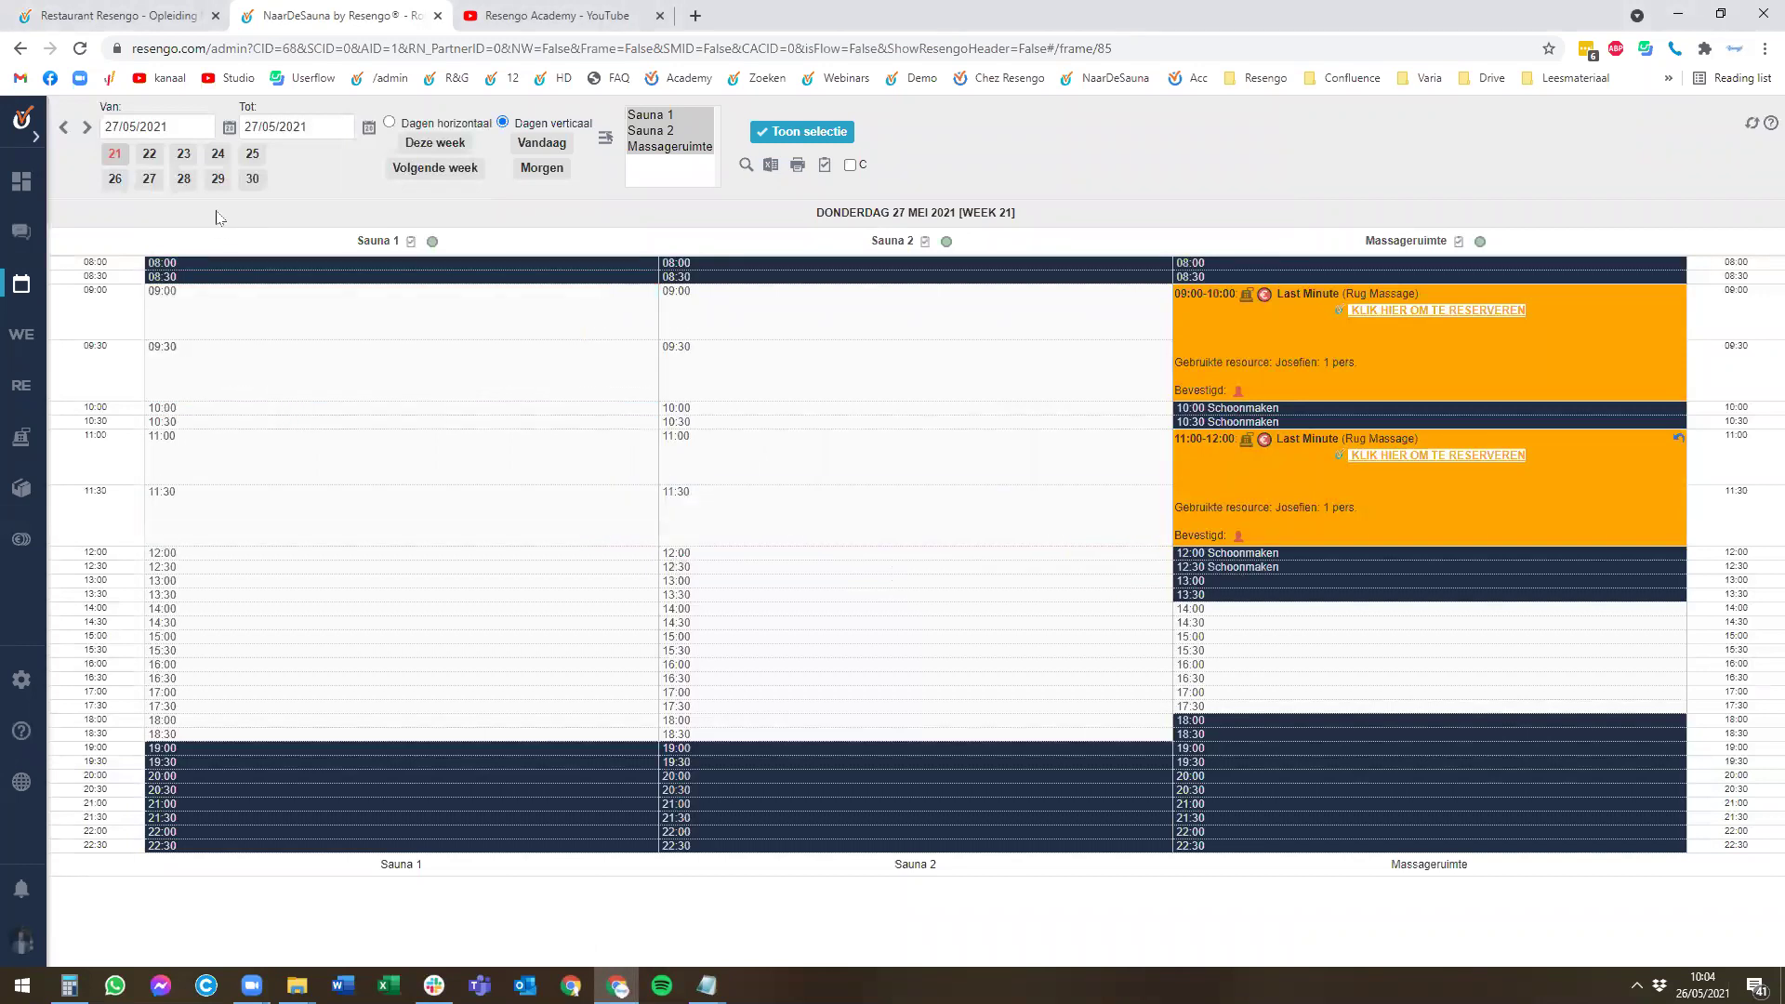
Duplicate the admin tab, open the company details page in it, and launch the widget test page in an incognito window.
right_click(388, 23)
left_click(456, 158)
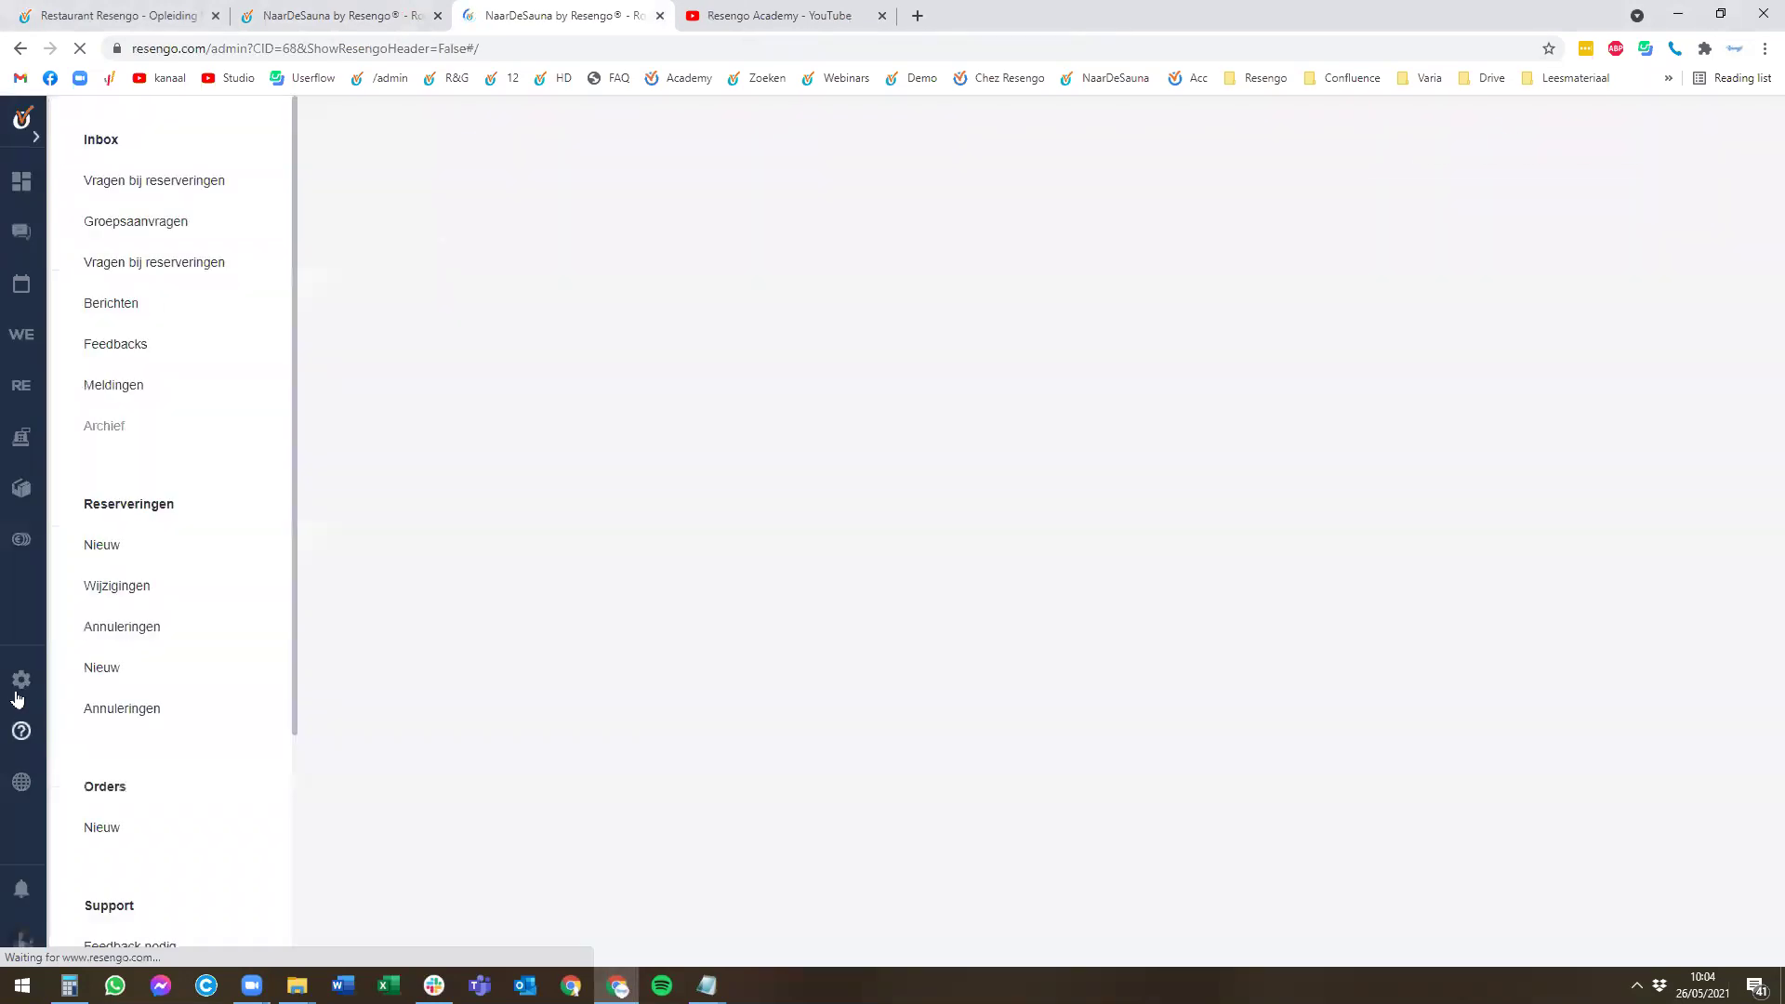
left_click(22, 678)
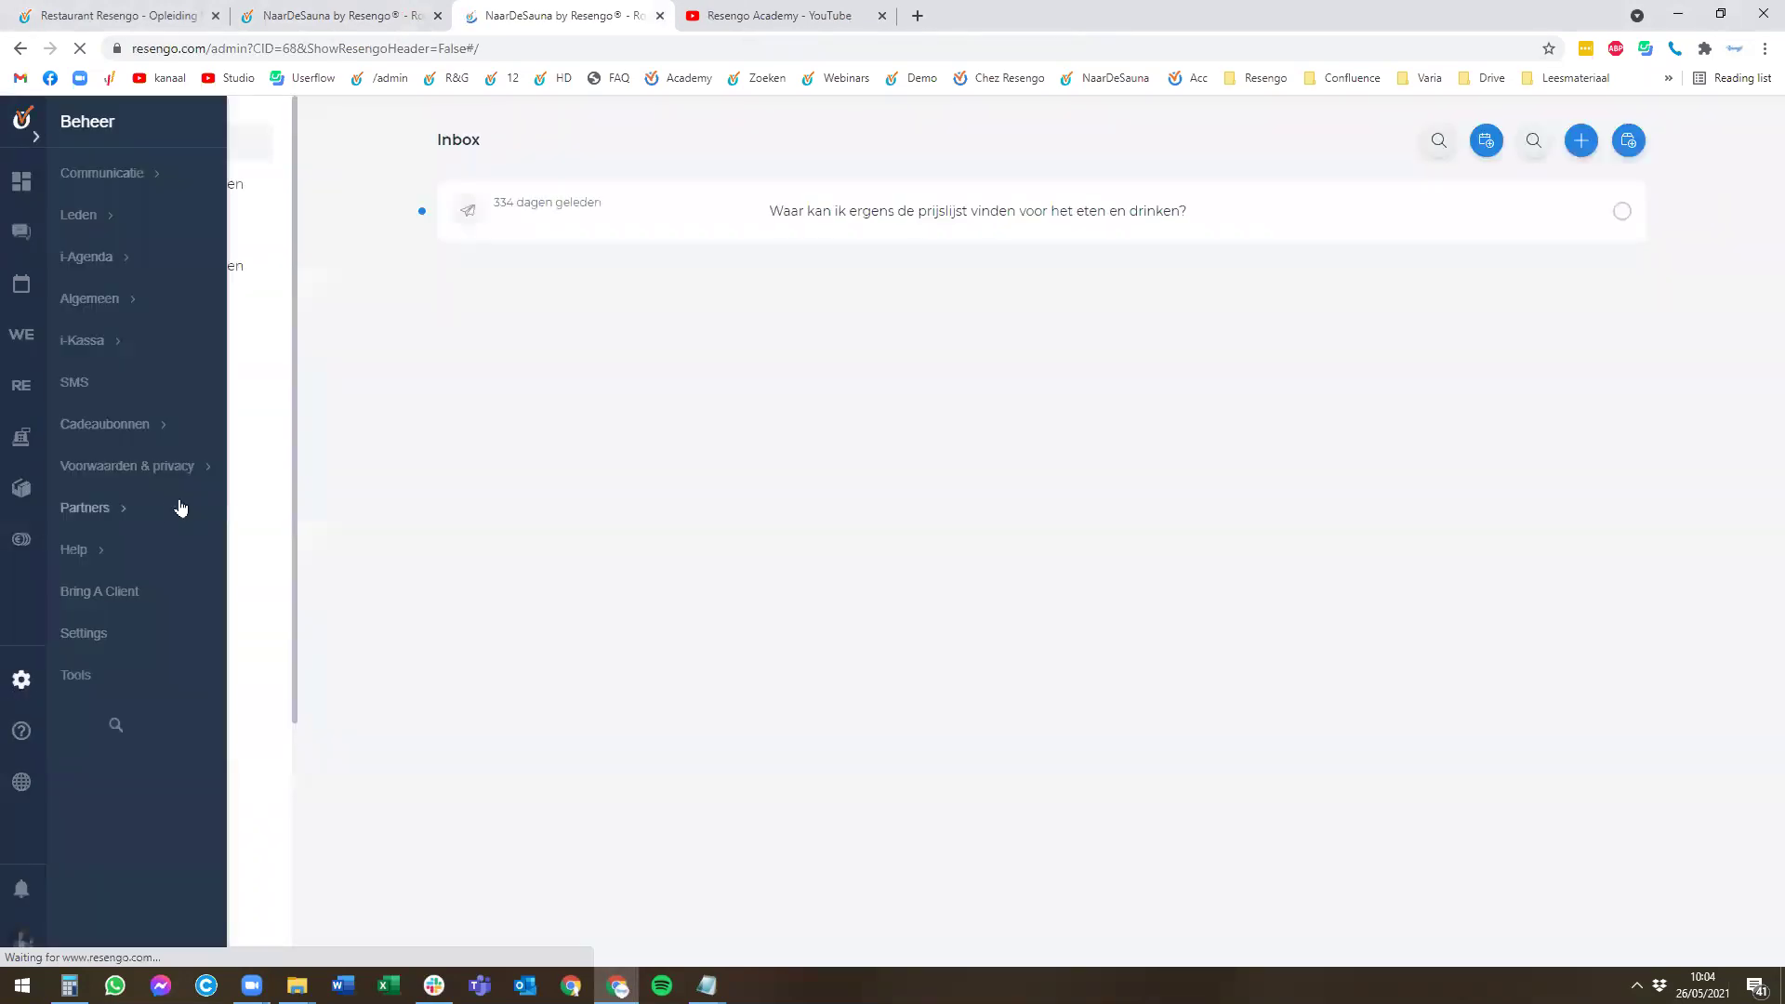
mouse_move(177, 506)
left_click(279, 174)
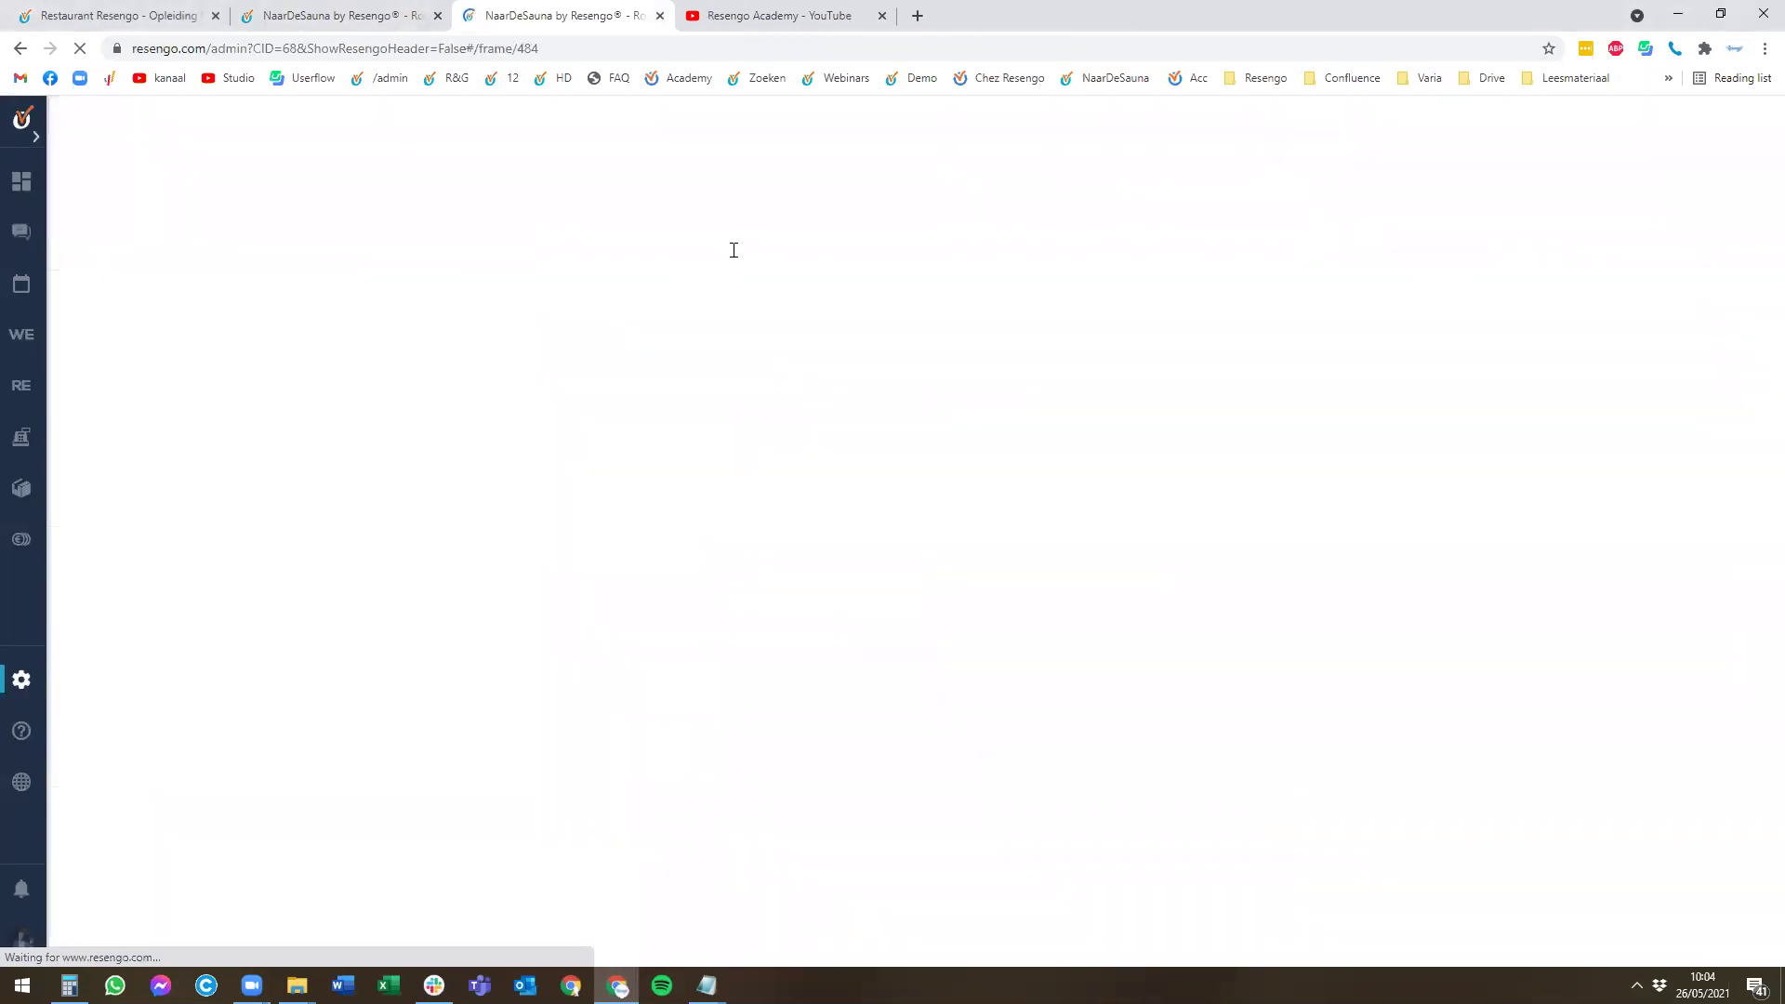
right_click(1469, 281)
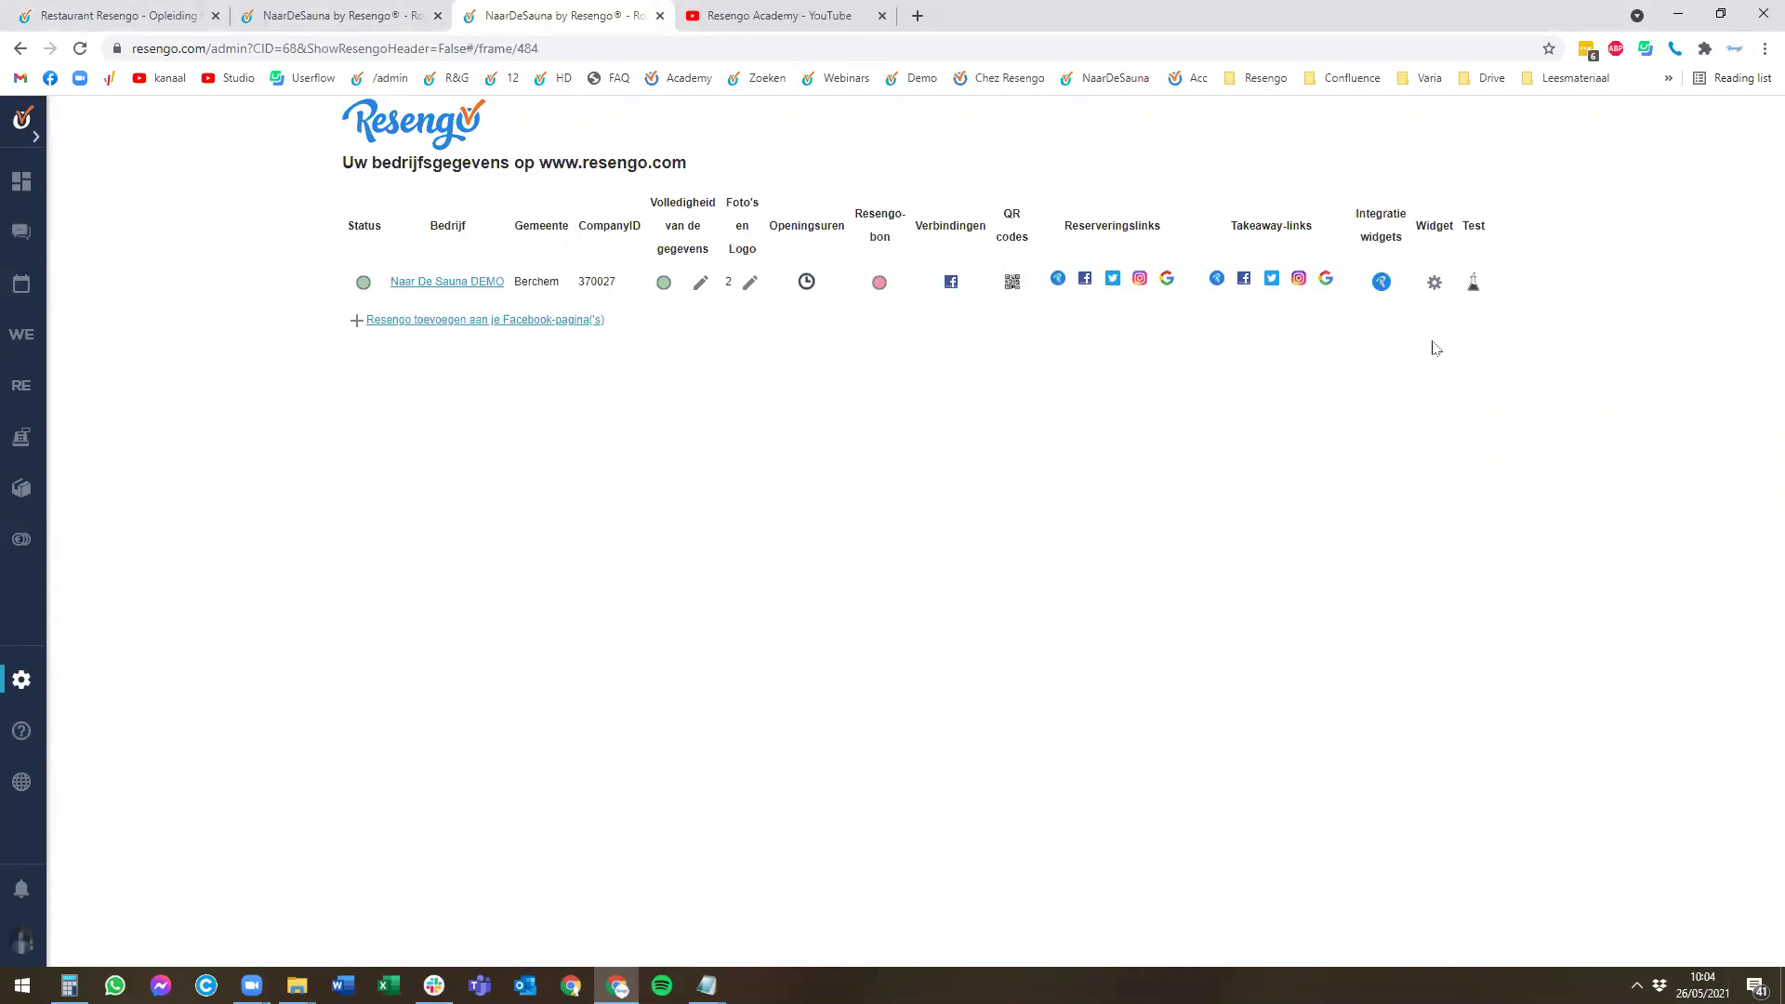
left_click(1580, 340)
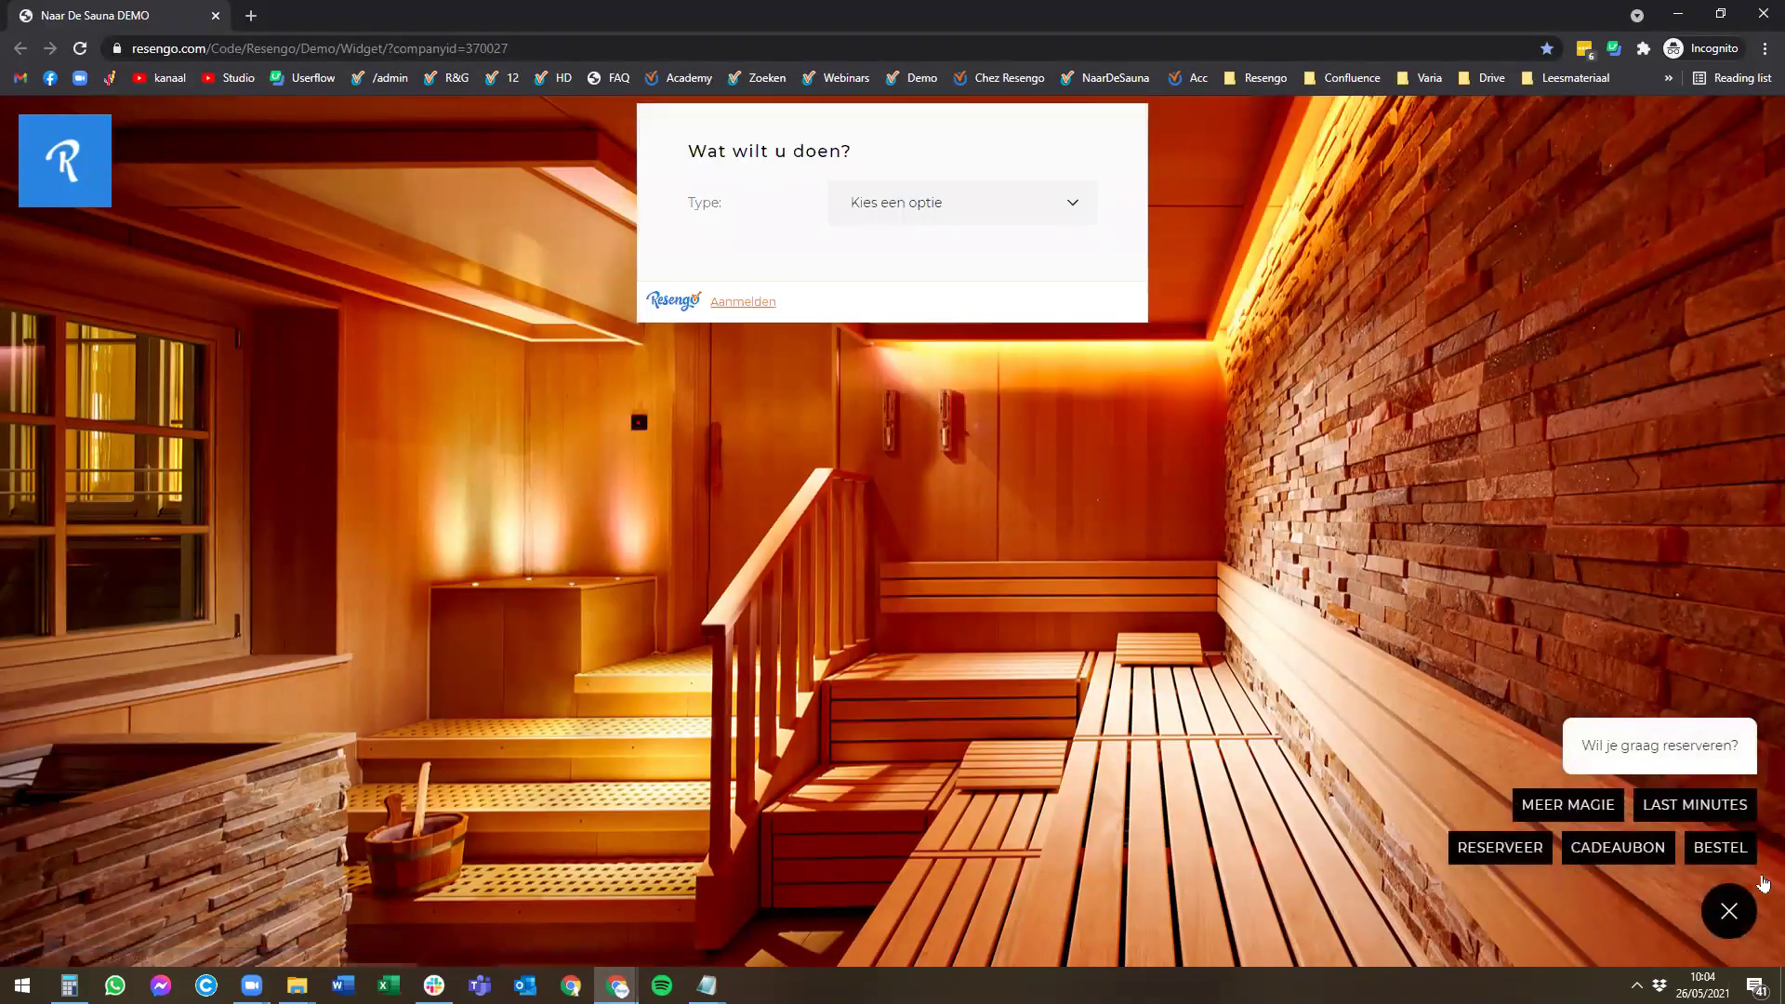
Collapse and reopen the booking widget on the demo site, and show its Last Minutes offers.
left_click(1727, 913)
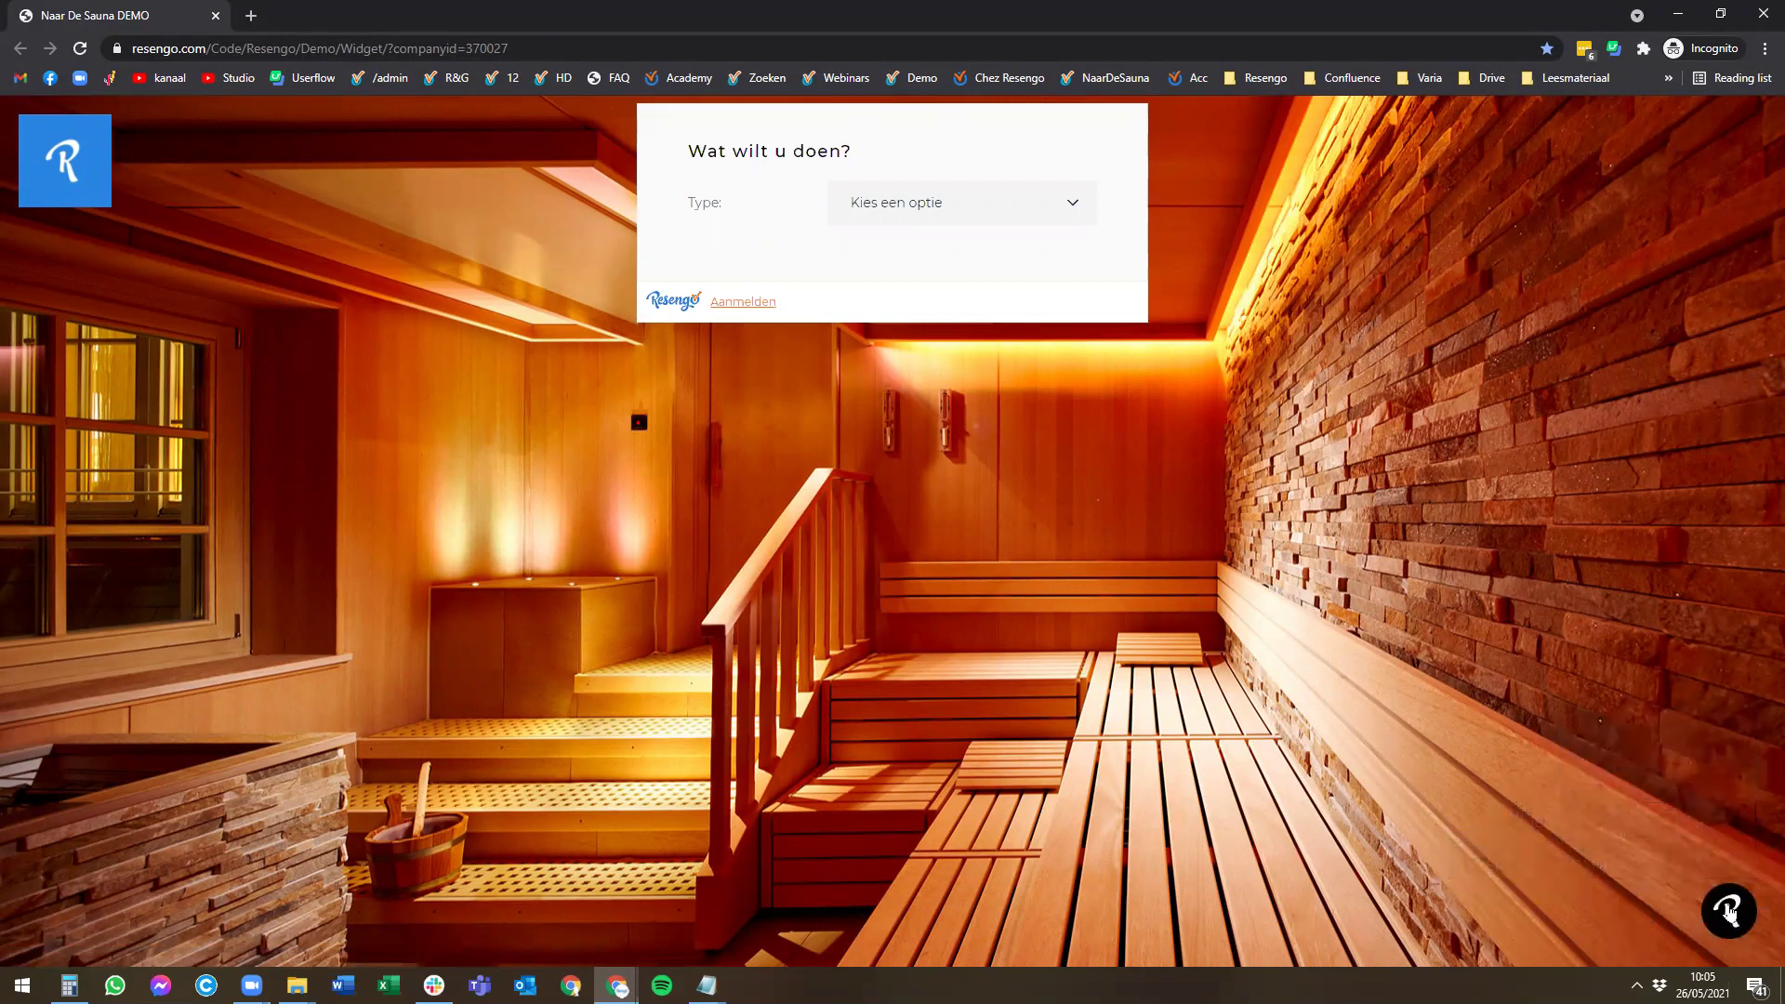
left_click(1729, 913)
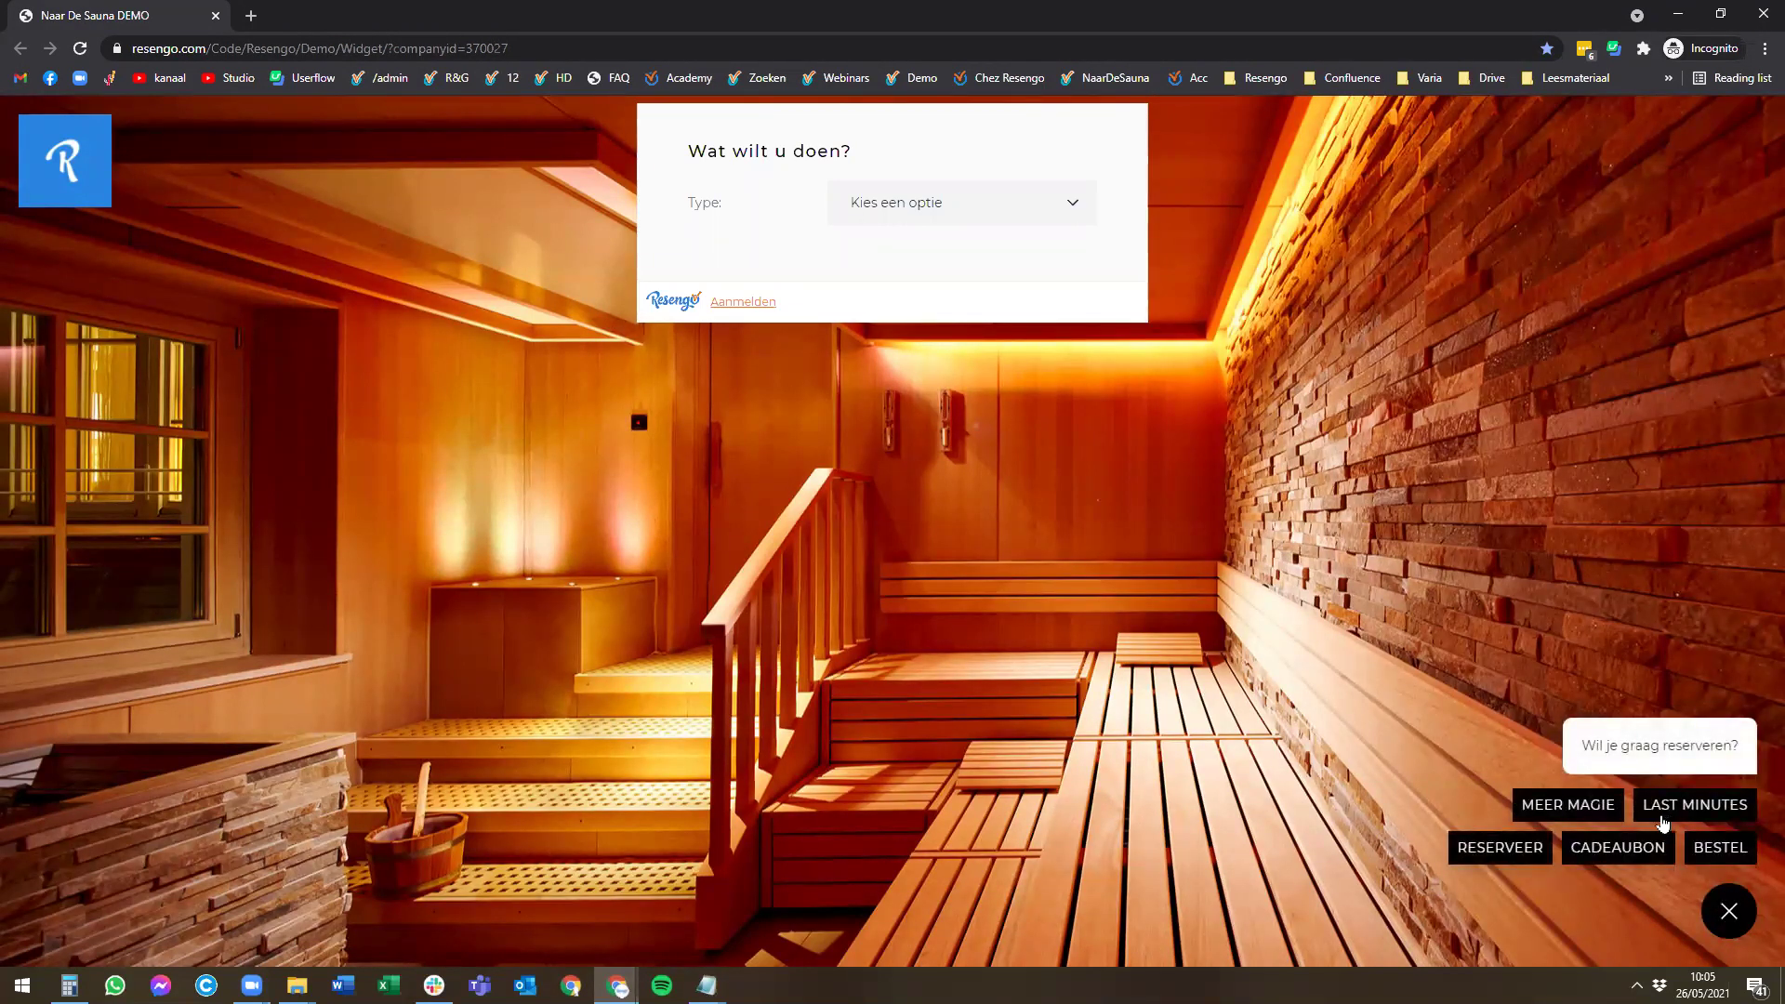
left_click(1660, 818)
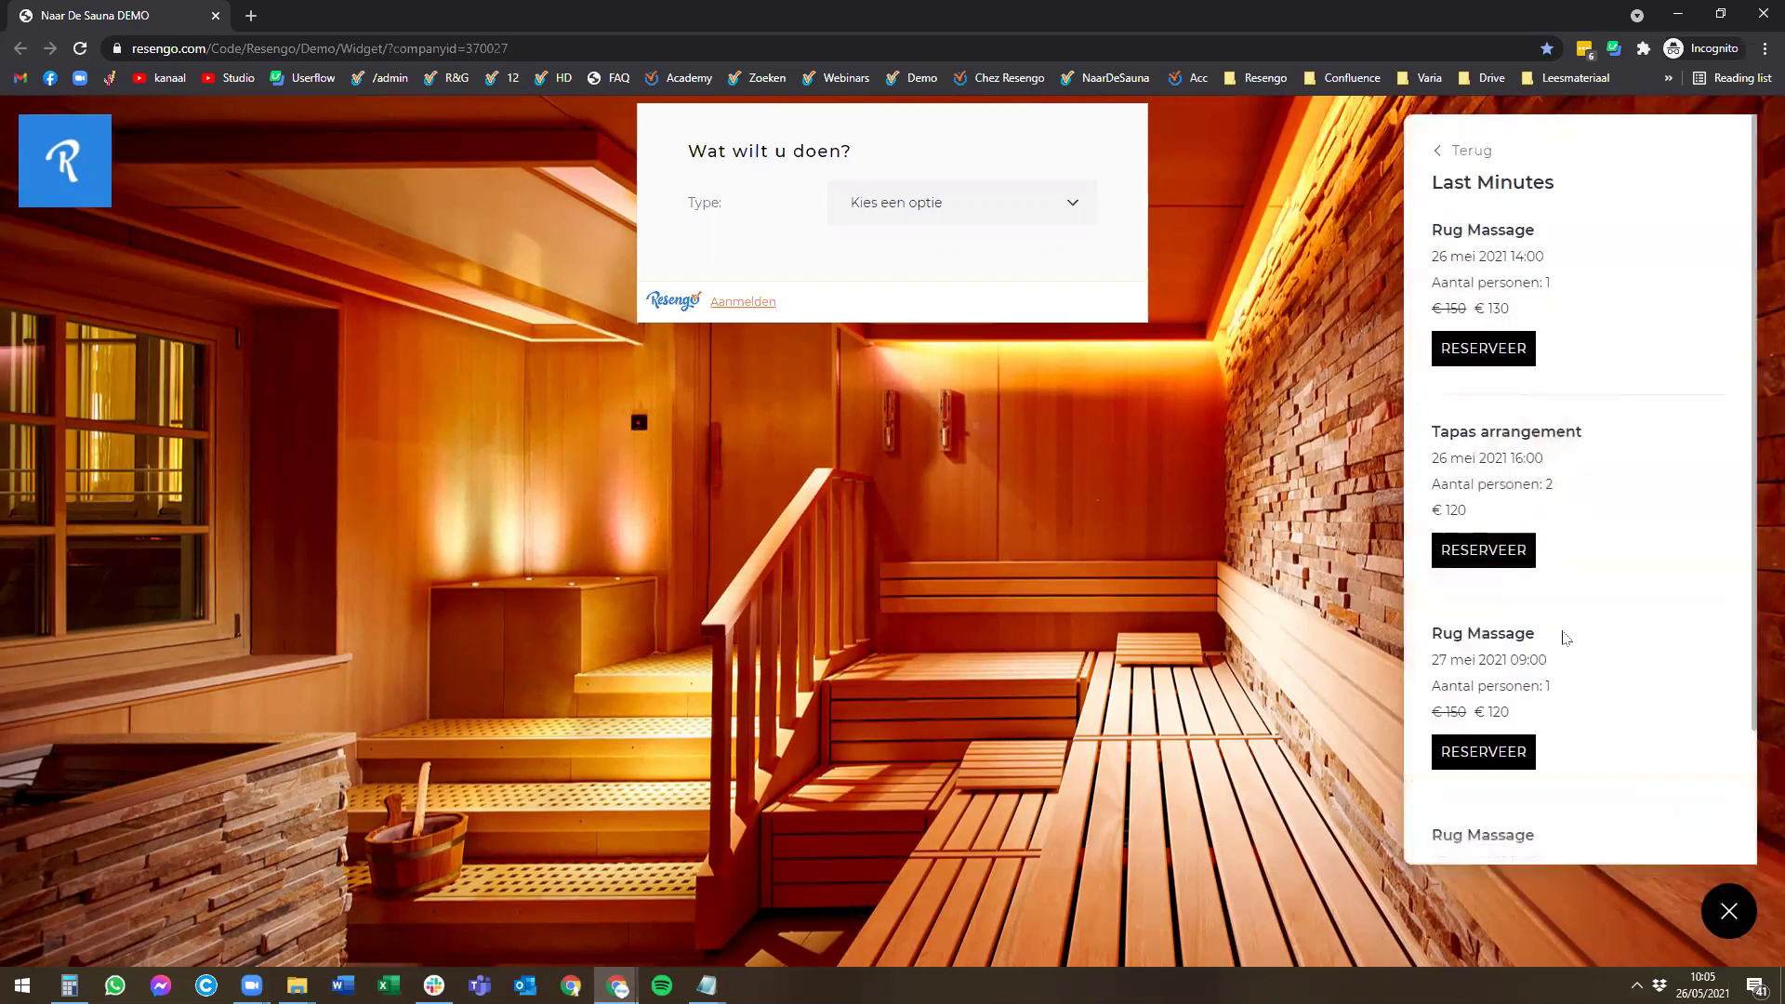
Review the last-minute offers, open the reservation form of the 27 mei 2021 09:00 Rug Massage, and close the widget.
scroll(1525, 386, "down", 2)
scroll(1488, 353, "up", 2)
scroll(1481, 471, "down", 2)
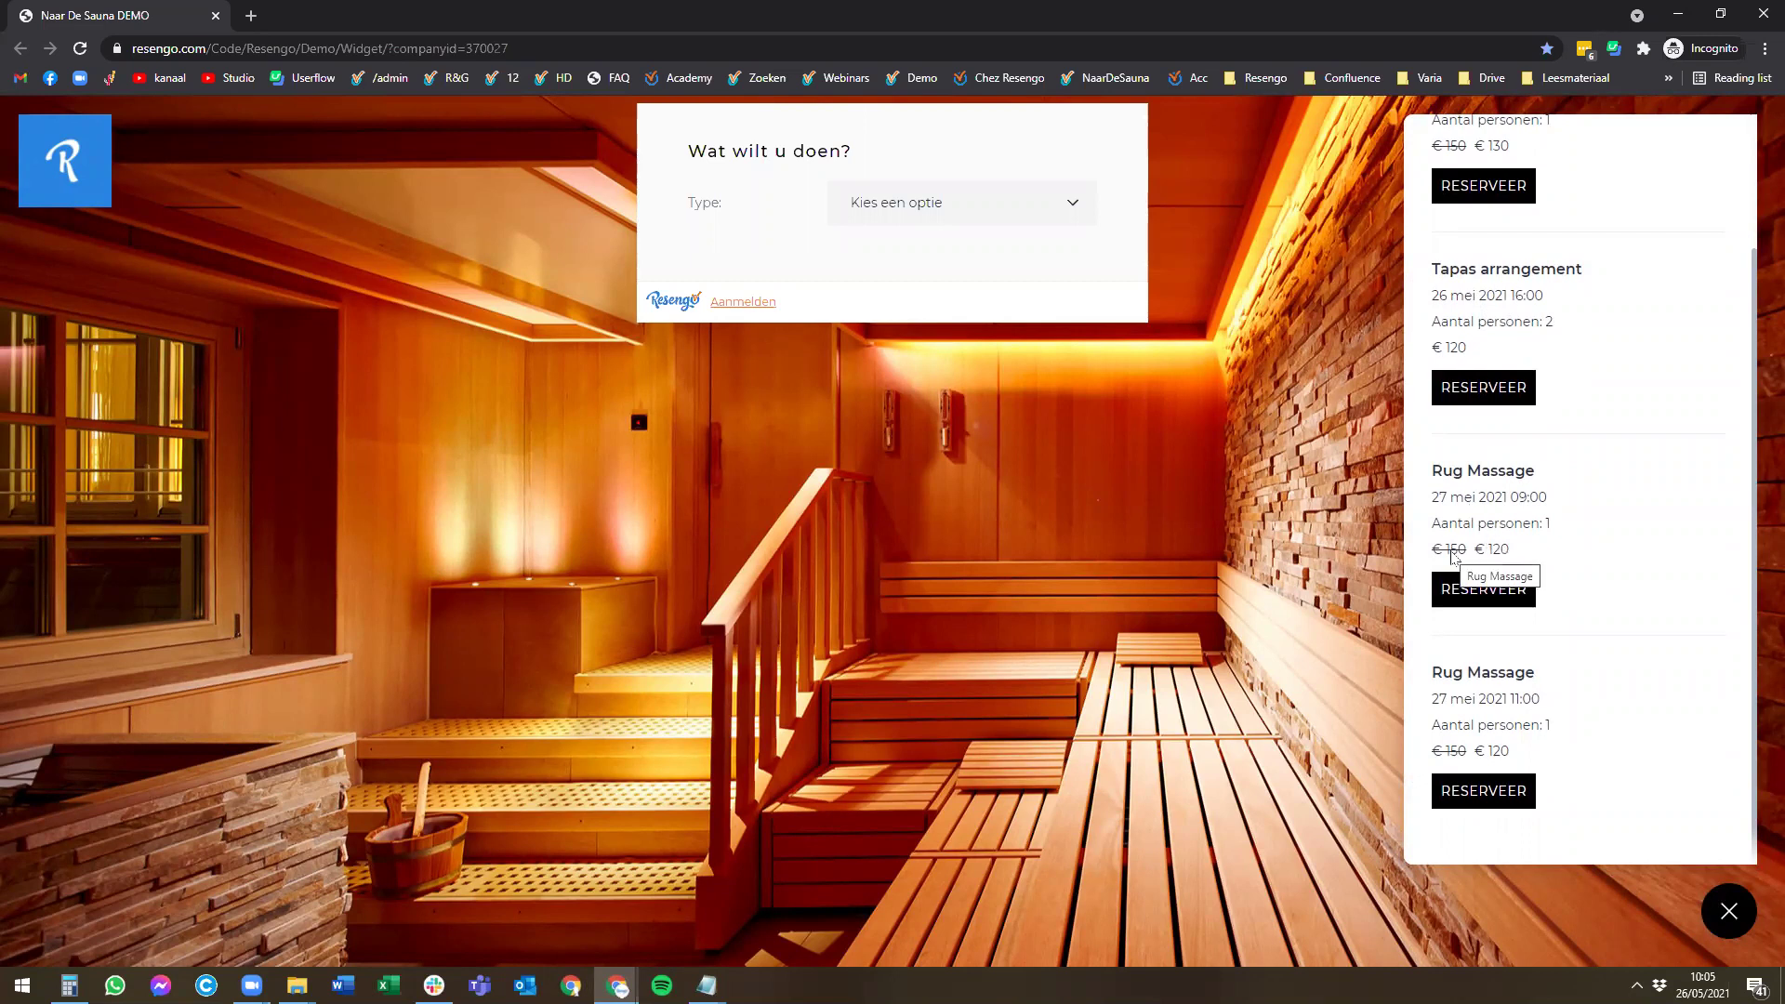
left_click(1474, 595)
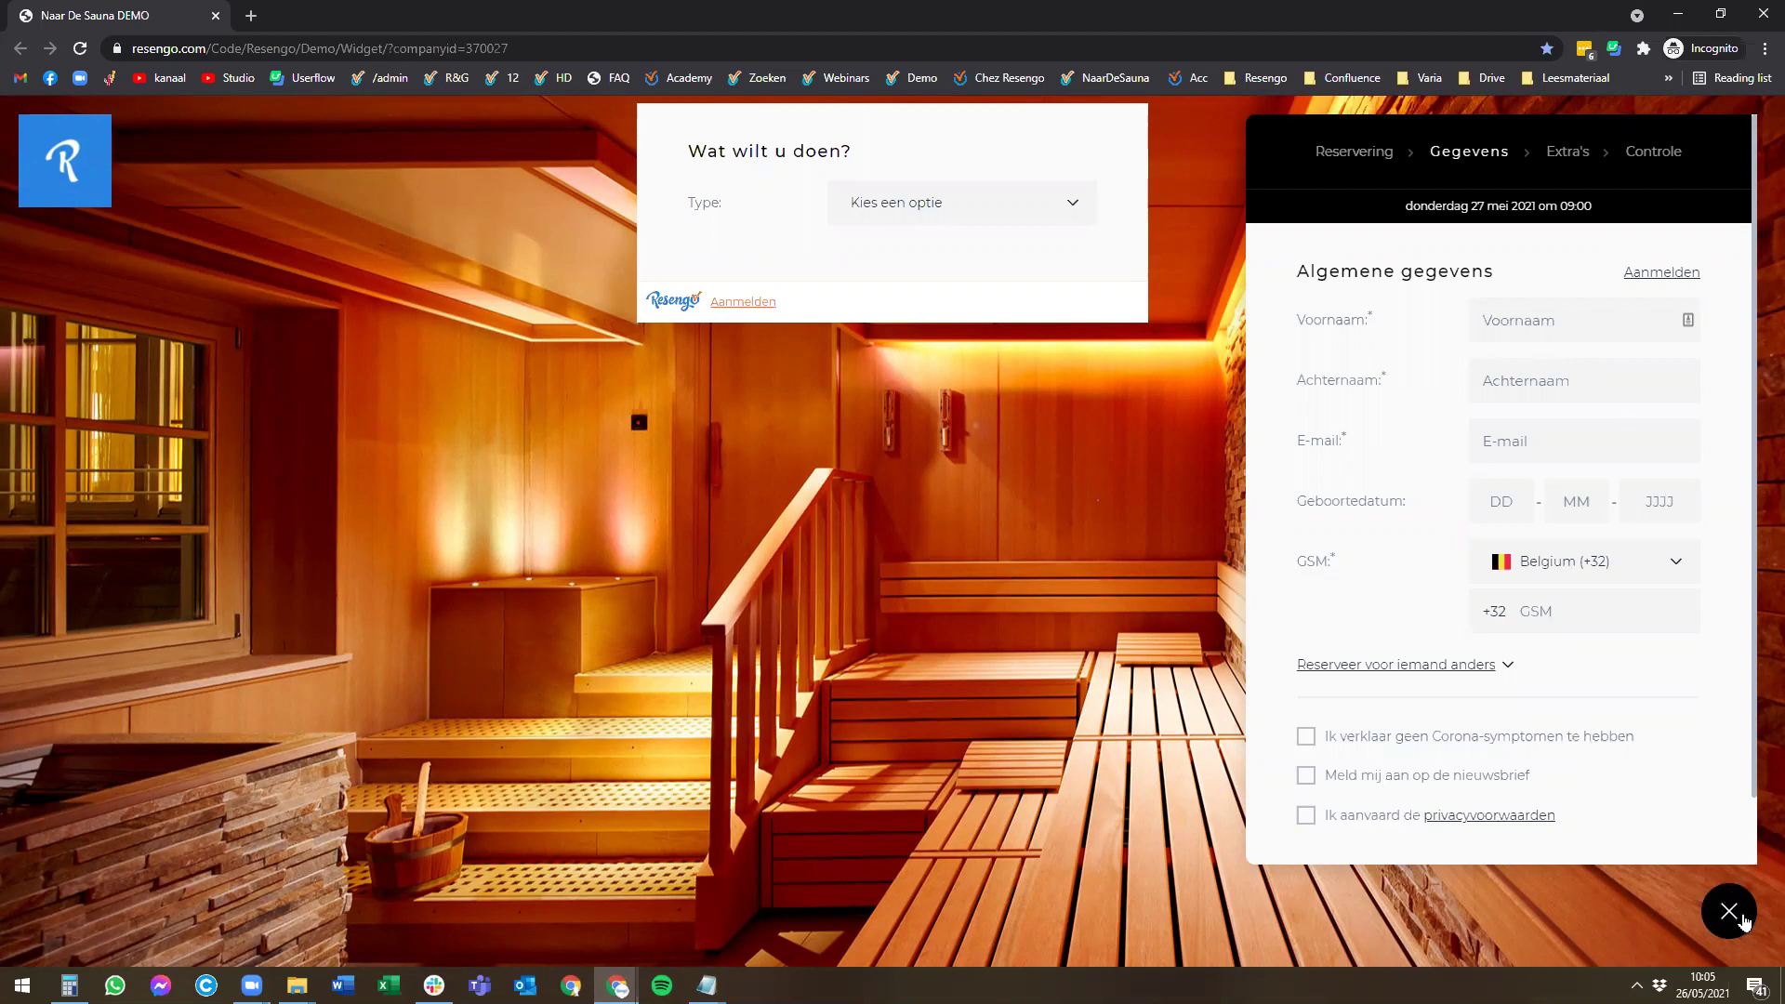
left_click(1744, 920)
Select Rug Massage on 27 mei 2021 in the embedded booking form and examine the time slots and their prices.
left_click(967, 212)
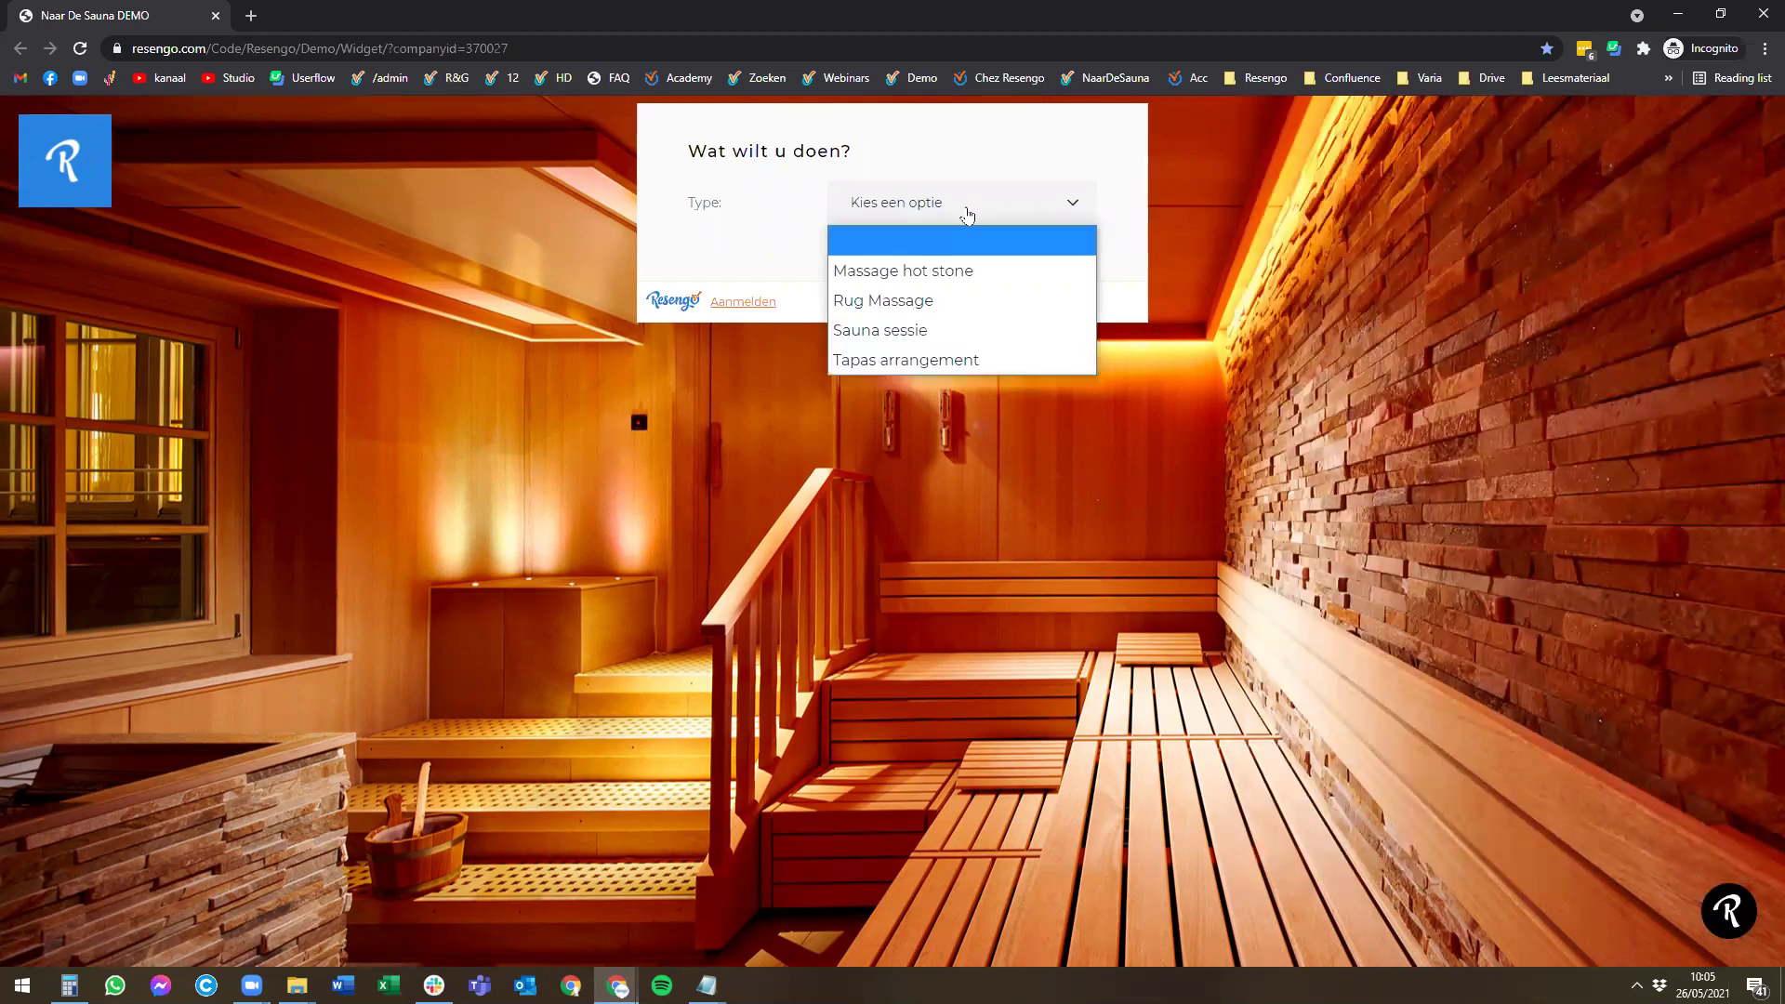
left_click(939, 300)
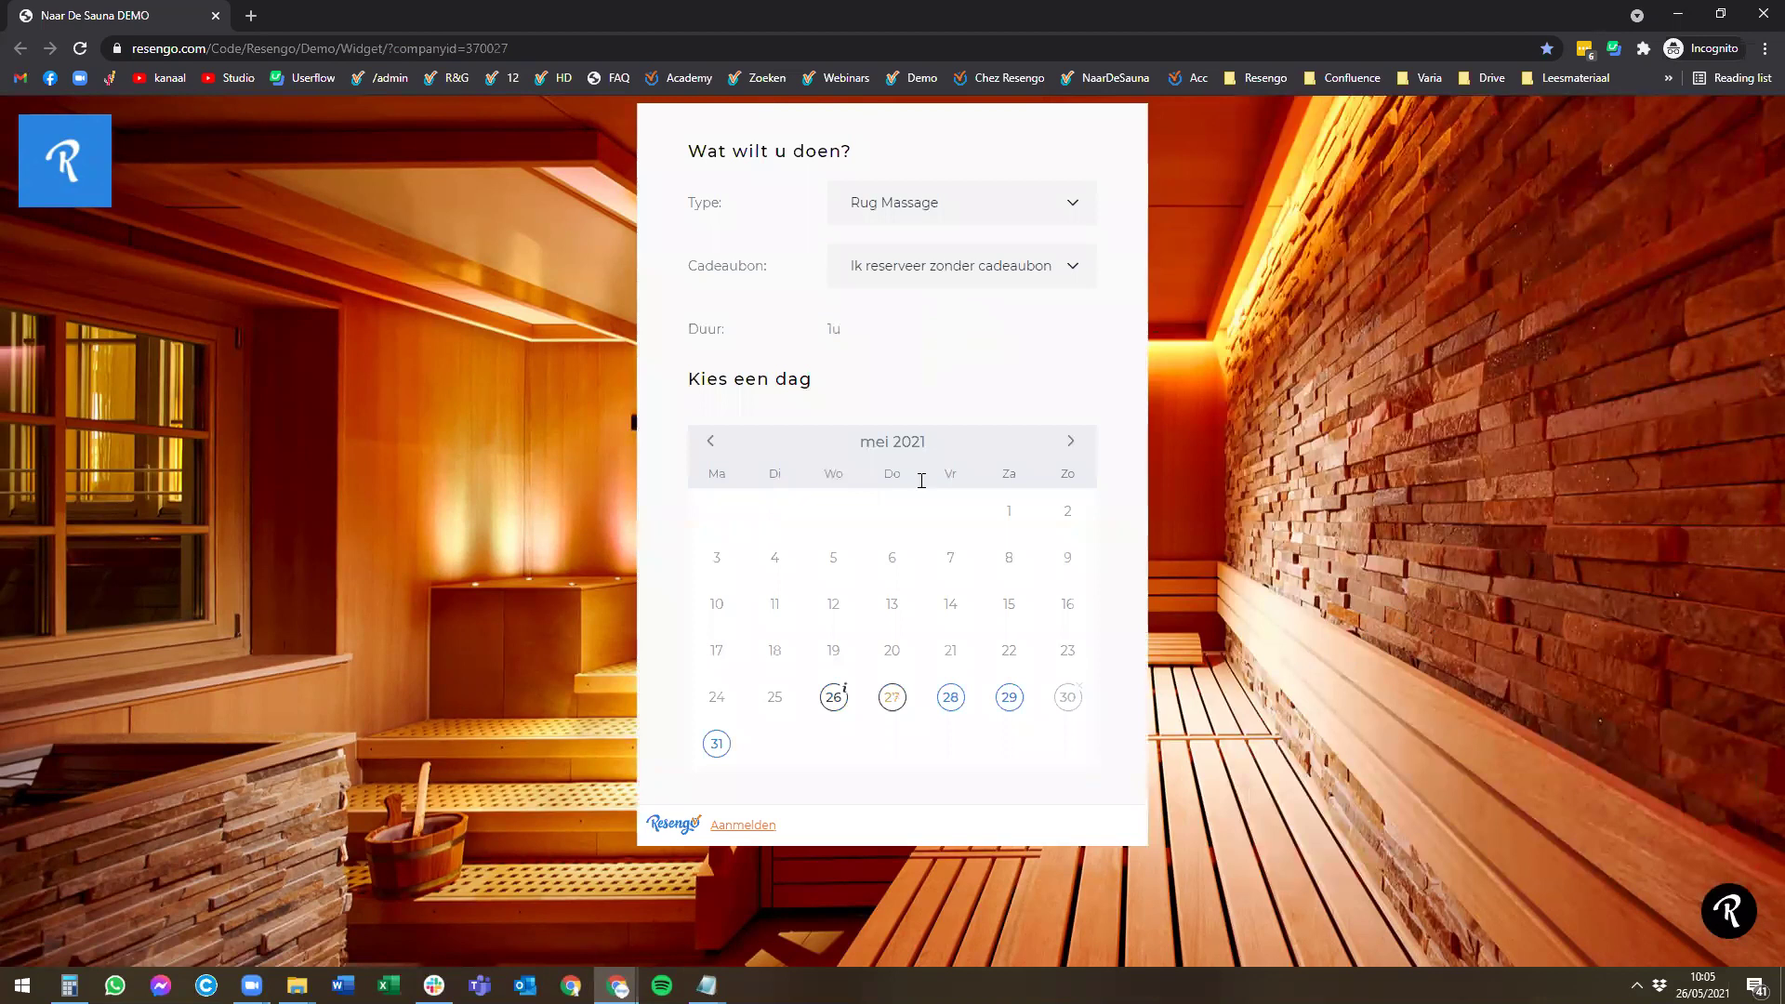
left_click(904, 708)
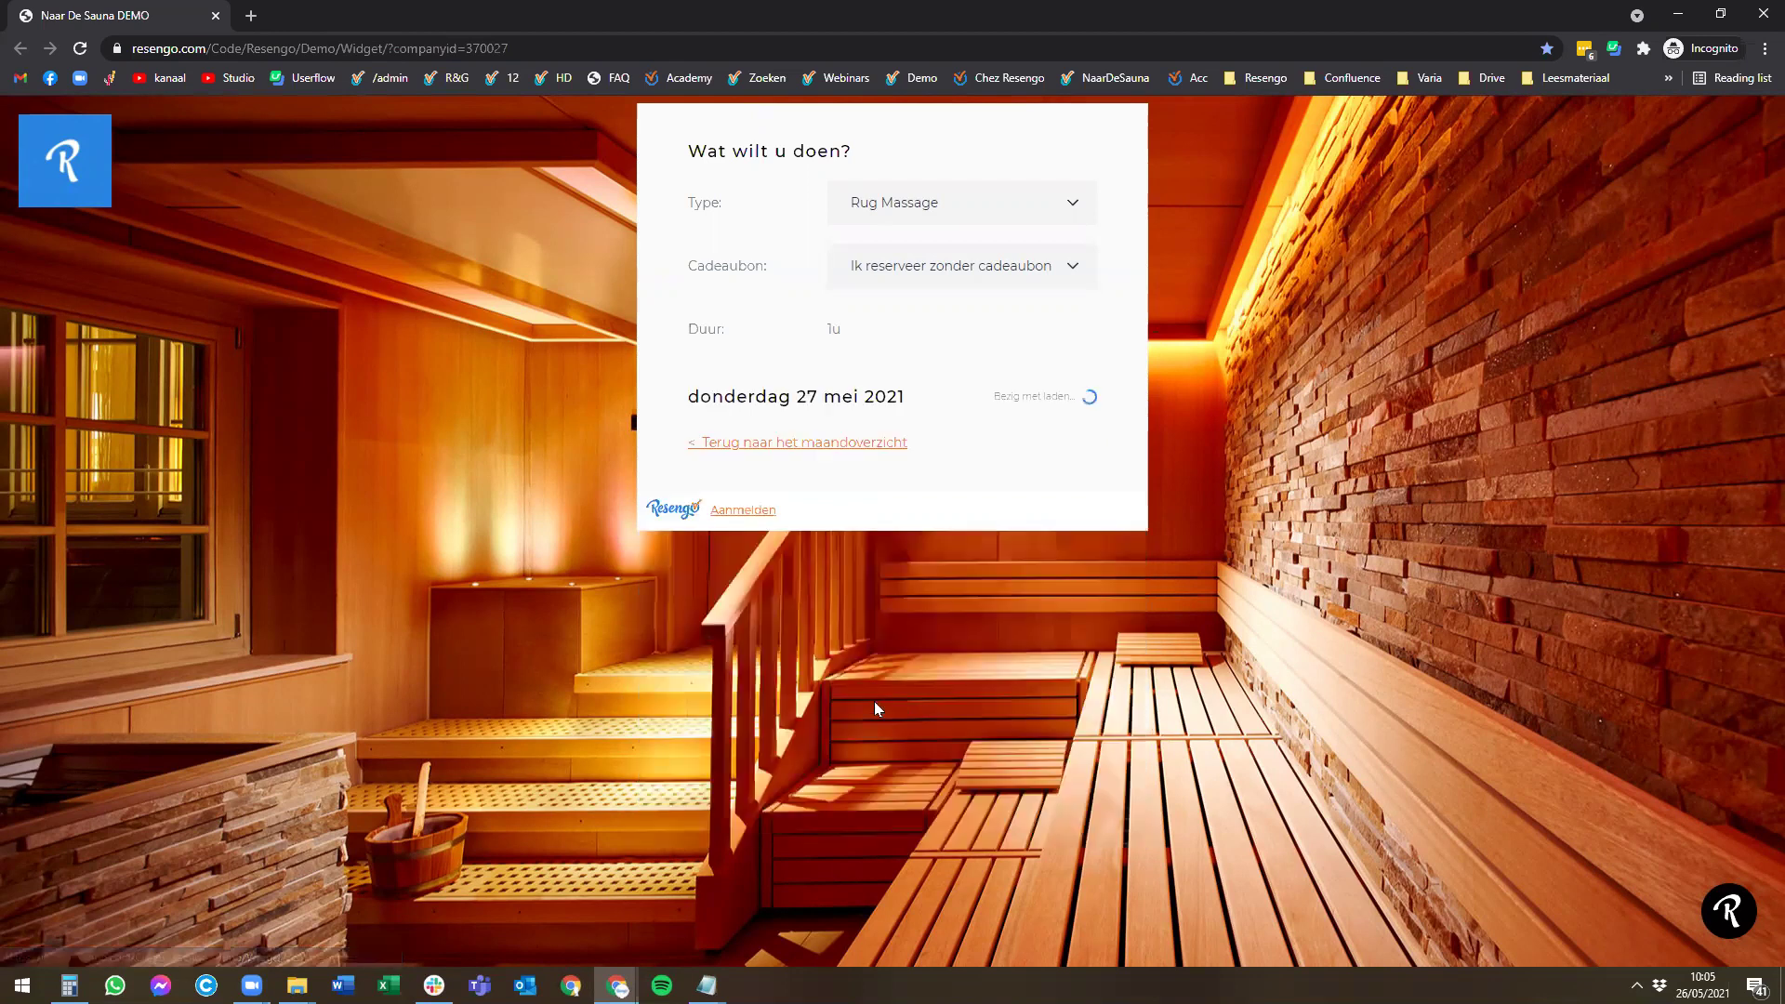
scroll(858, 619, "down", 2)
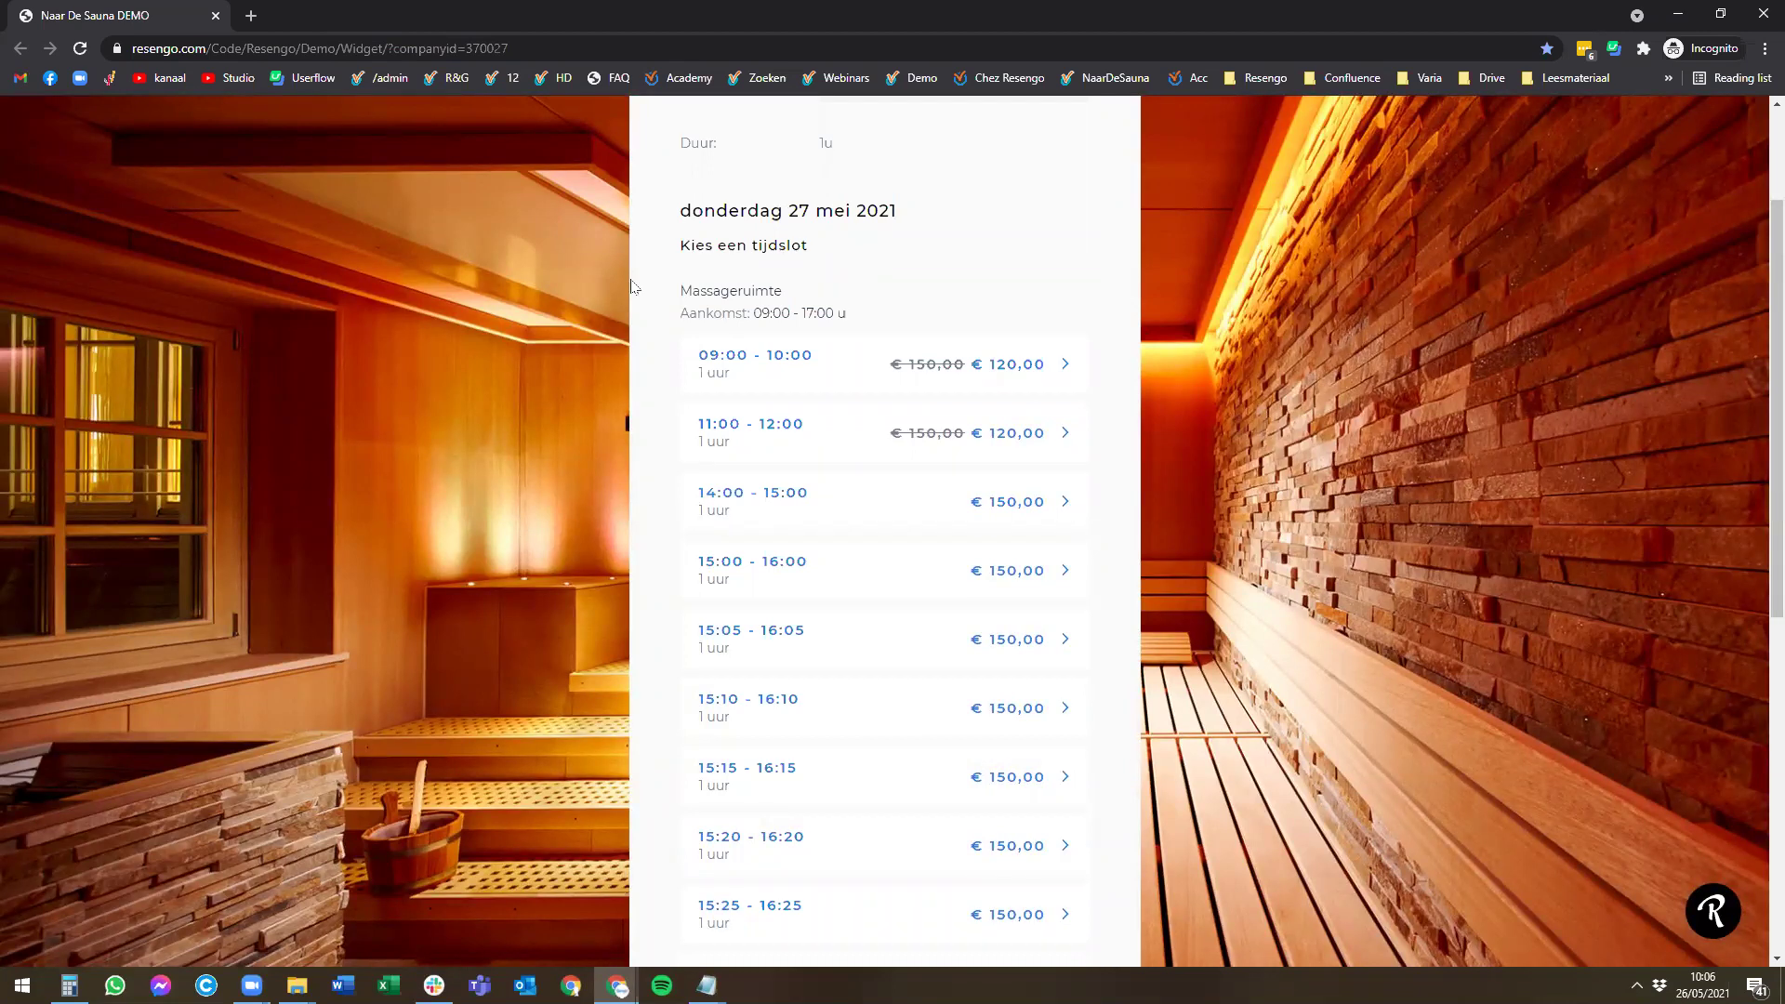
scroll(828, 386, "up", 2)
scroll(837, 506, "down", 9)
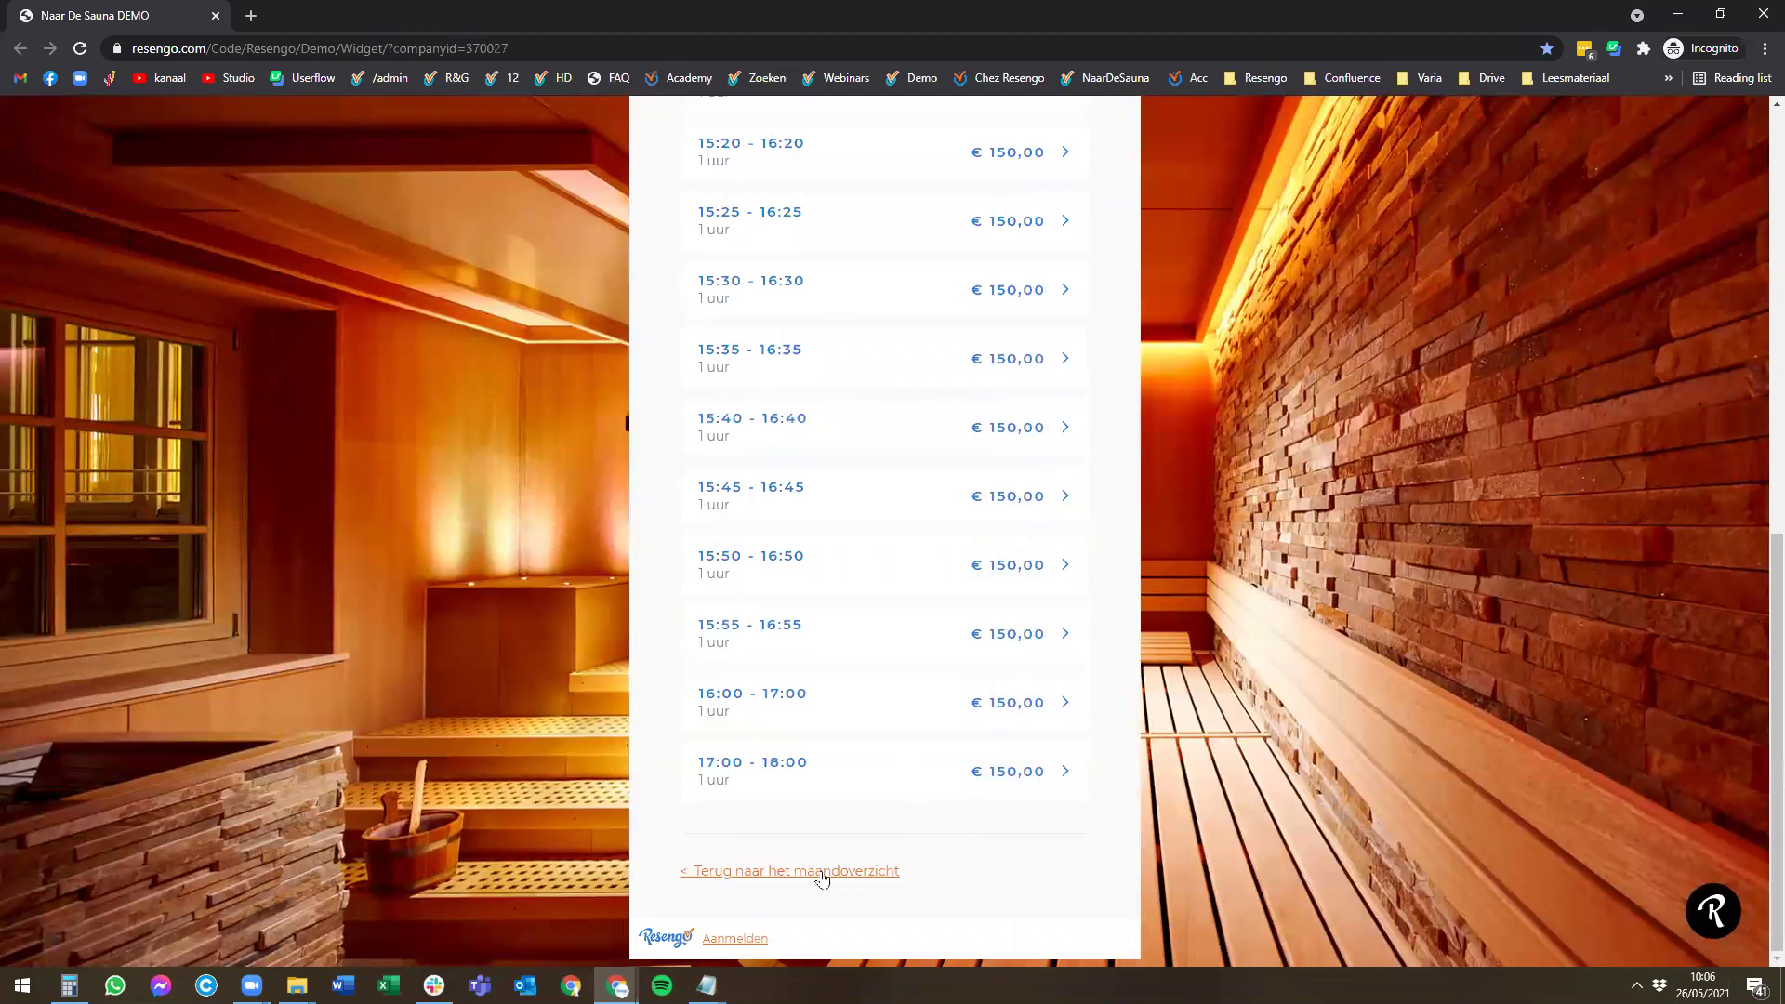
Check the Rug Massage availability on 26 mei 2021 from the month overview, and return to that overview.
left_click(821, 878)
left_click(840, 704)
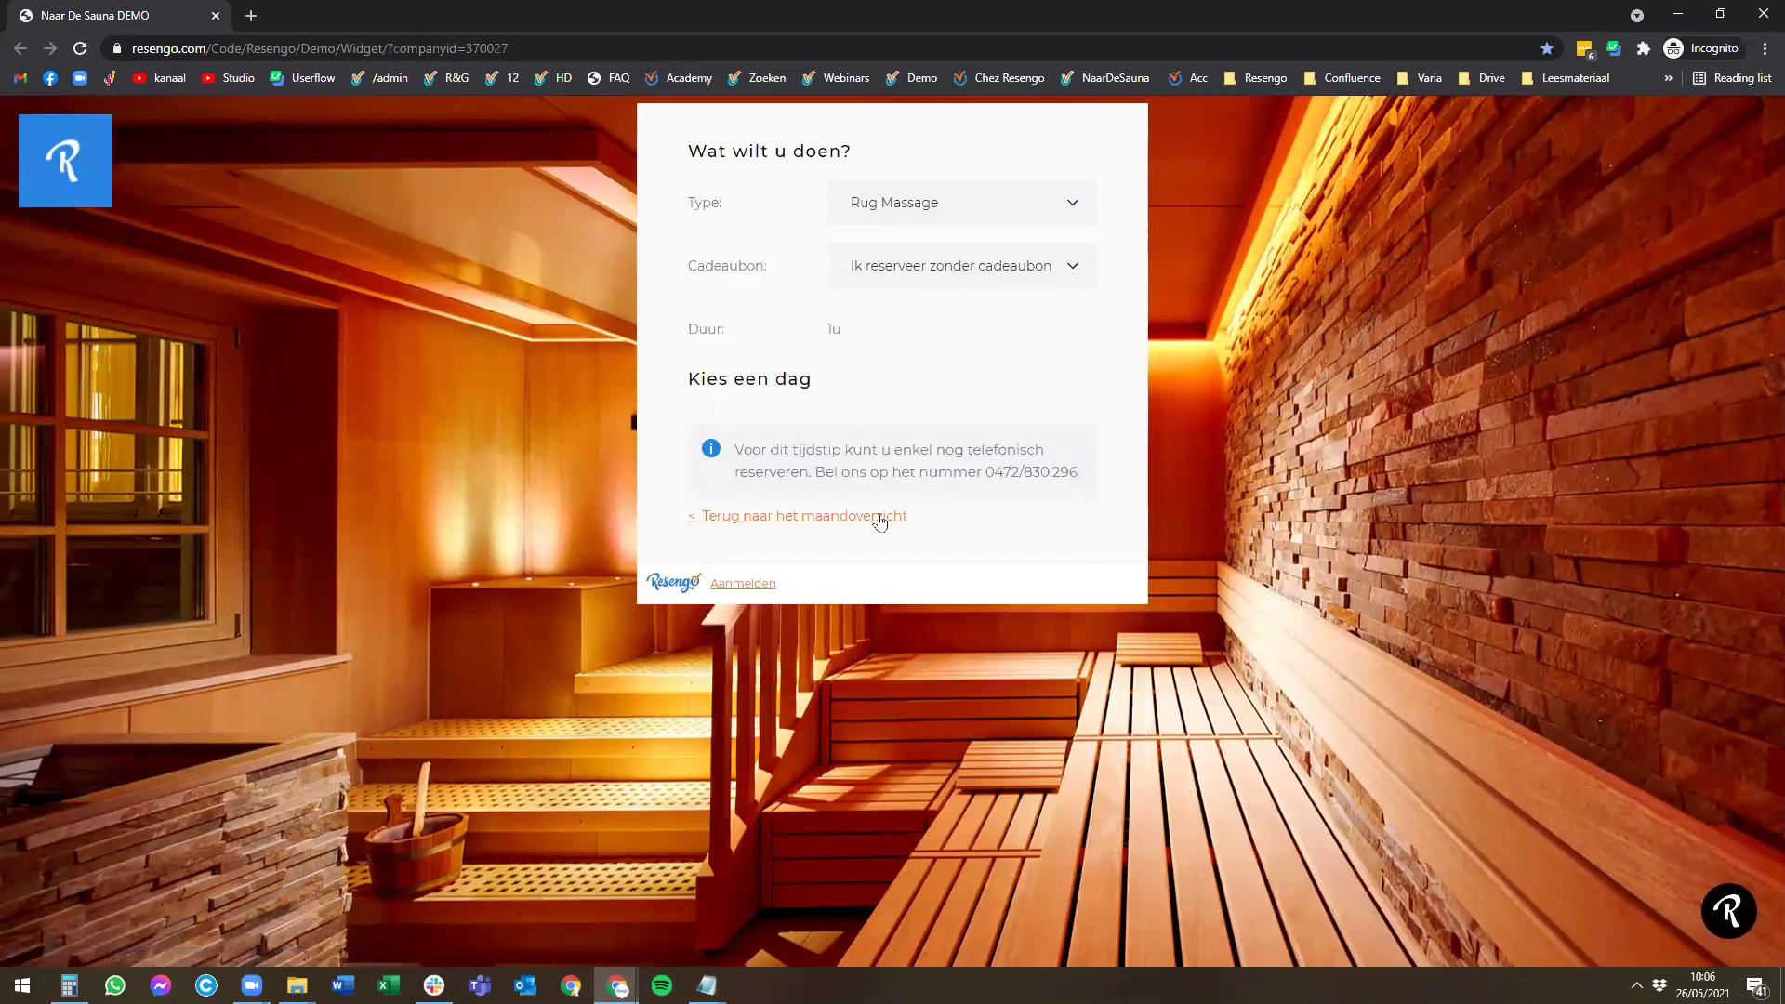
left_click_drag(828, 449, 916, 473)
left_click(808, 515)
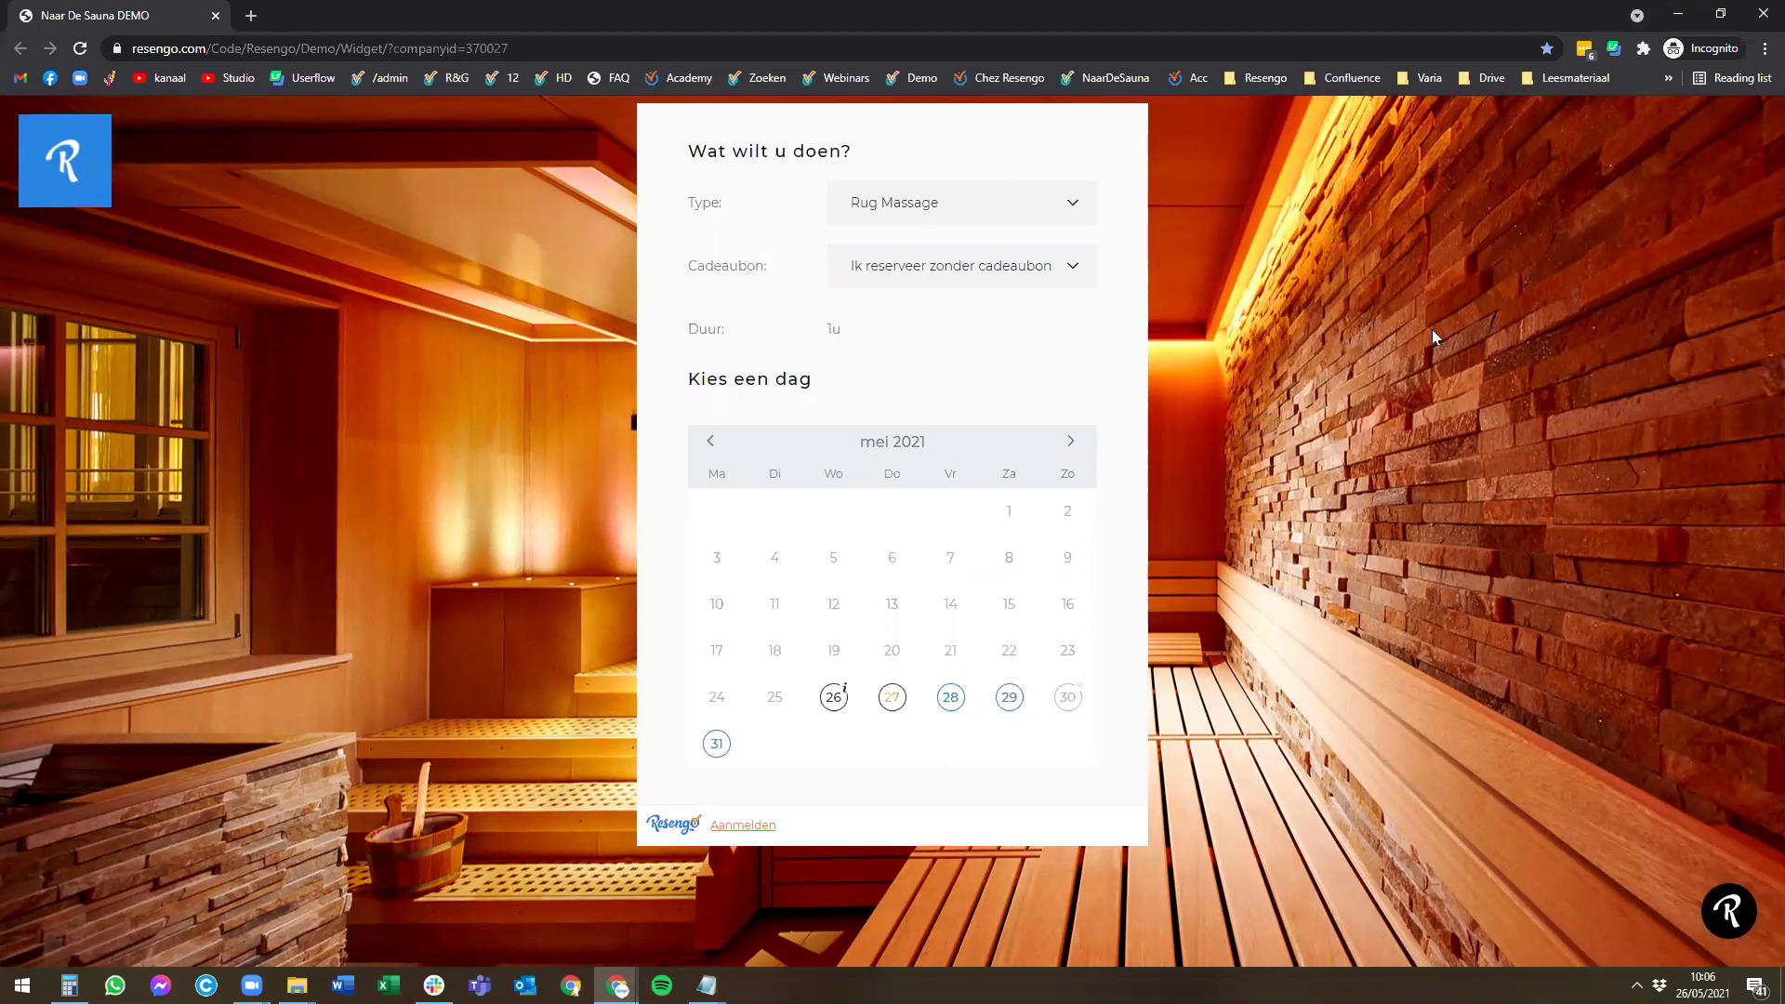
Switch back to the Resengo admin window and open the i-Agenda profile settings.
left_click(1683, 18)
left_click(8, 675)
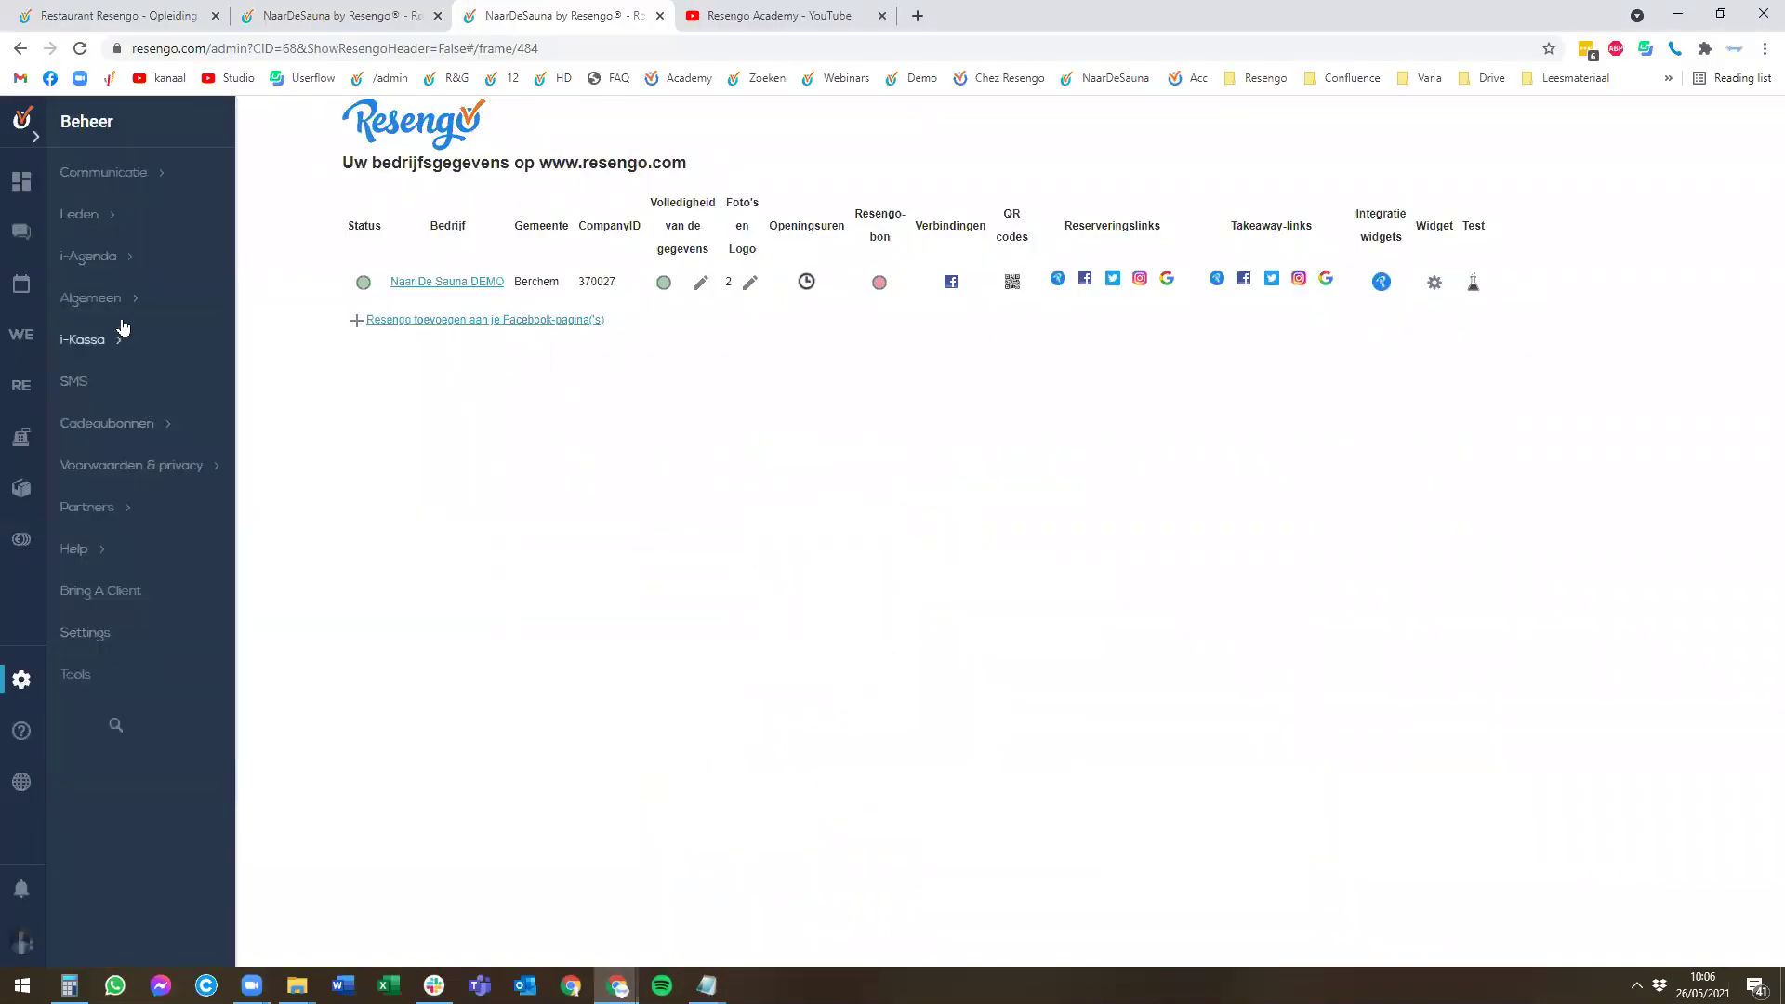
left_click(130, 257)
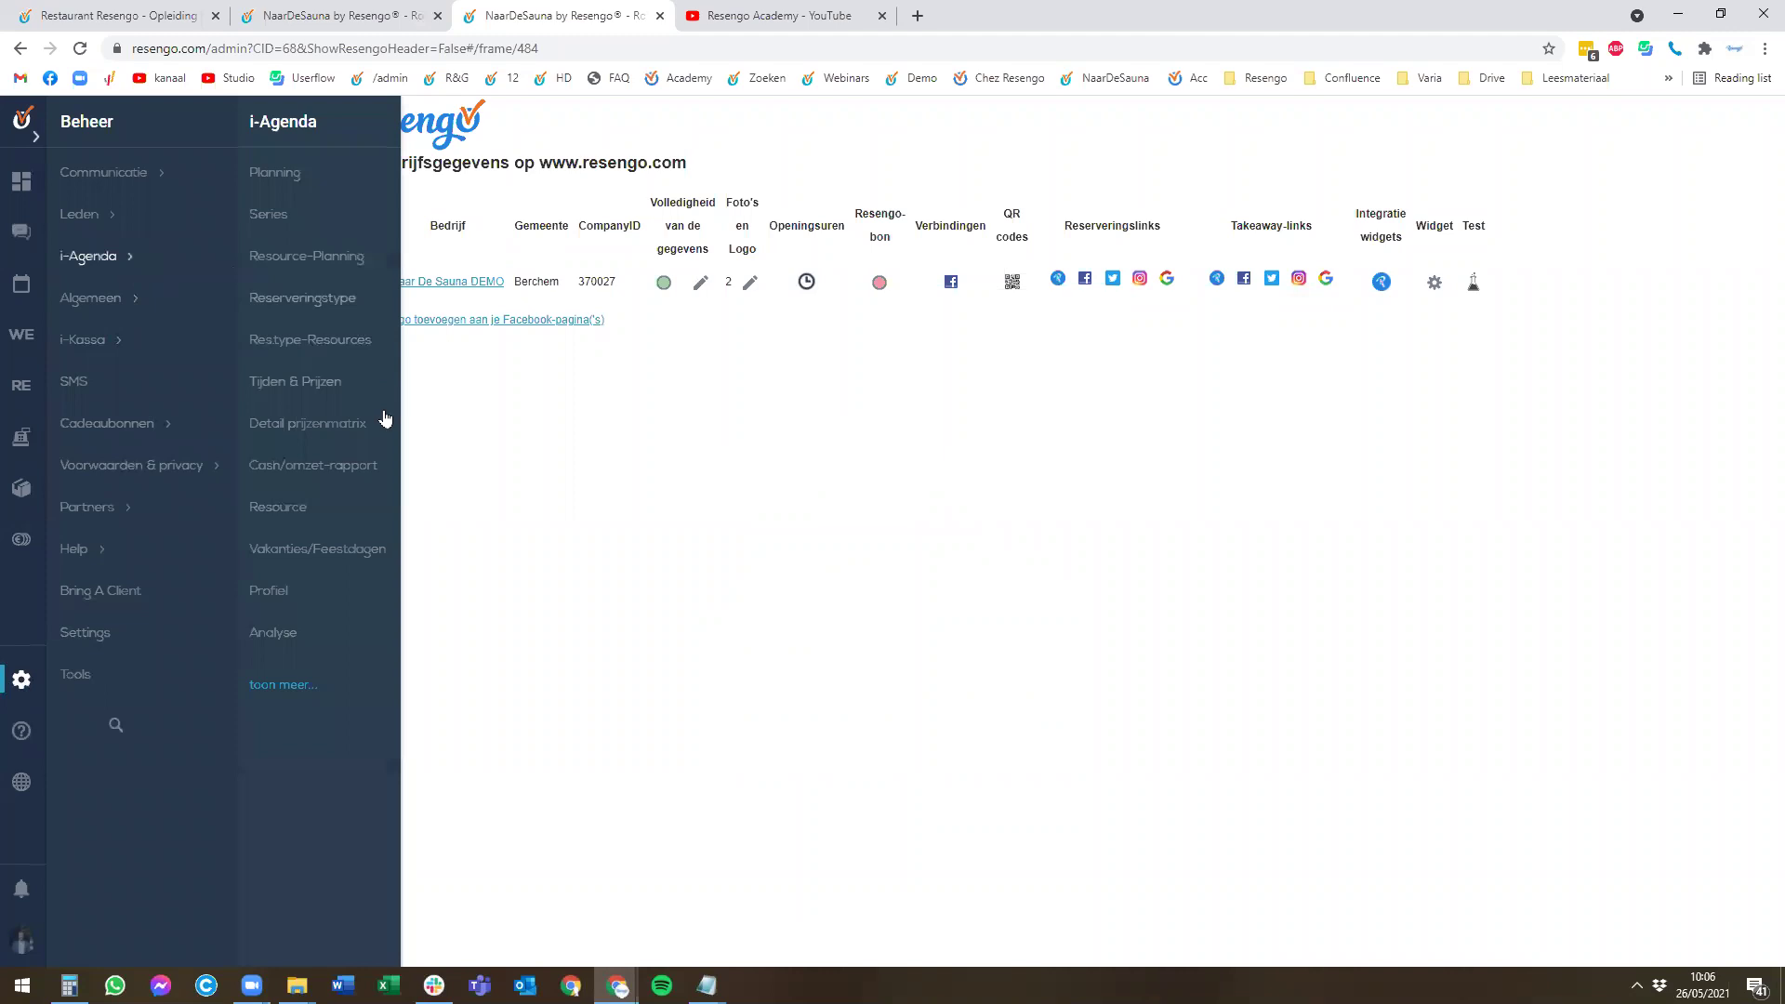
left_click(310, 591)
mouse_move(37, 582)
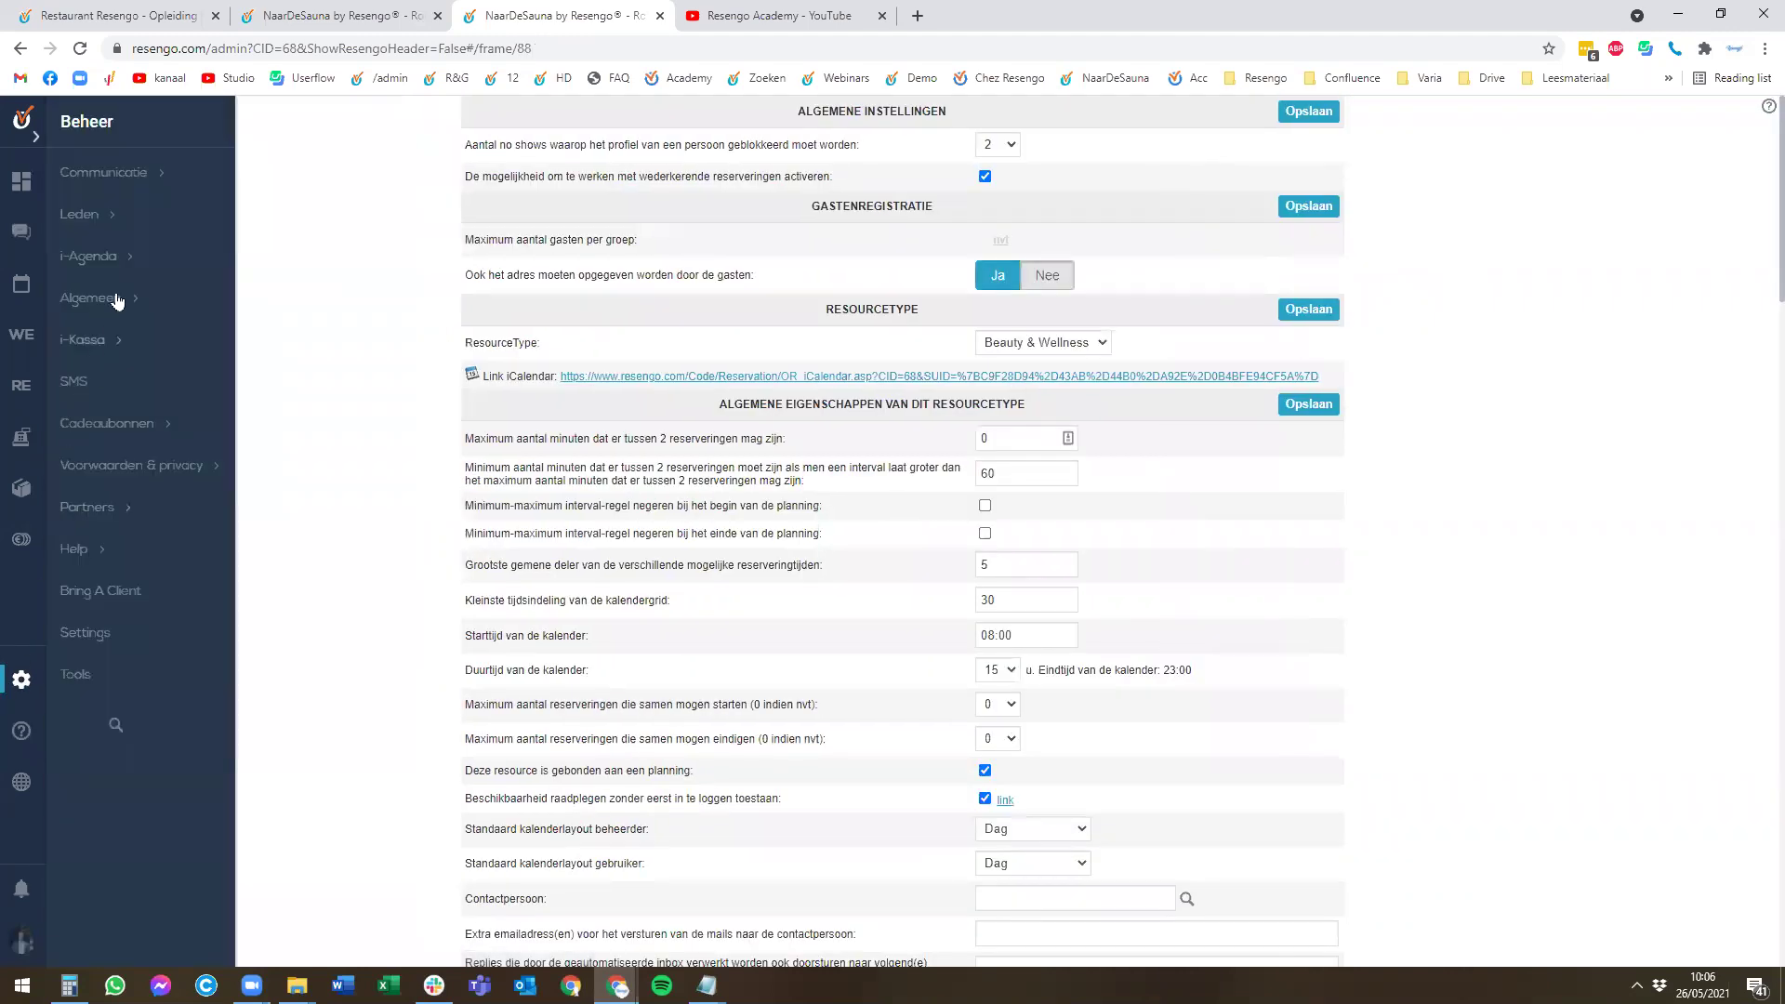
left_click(103, 257)
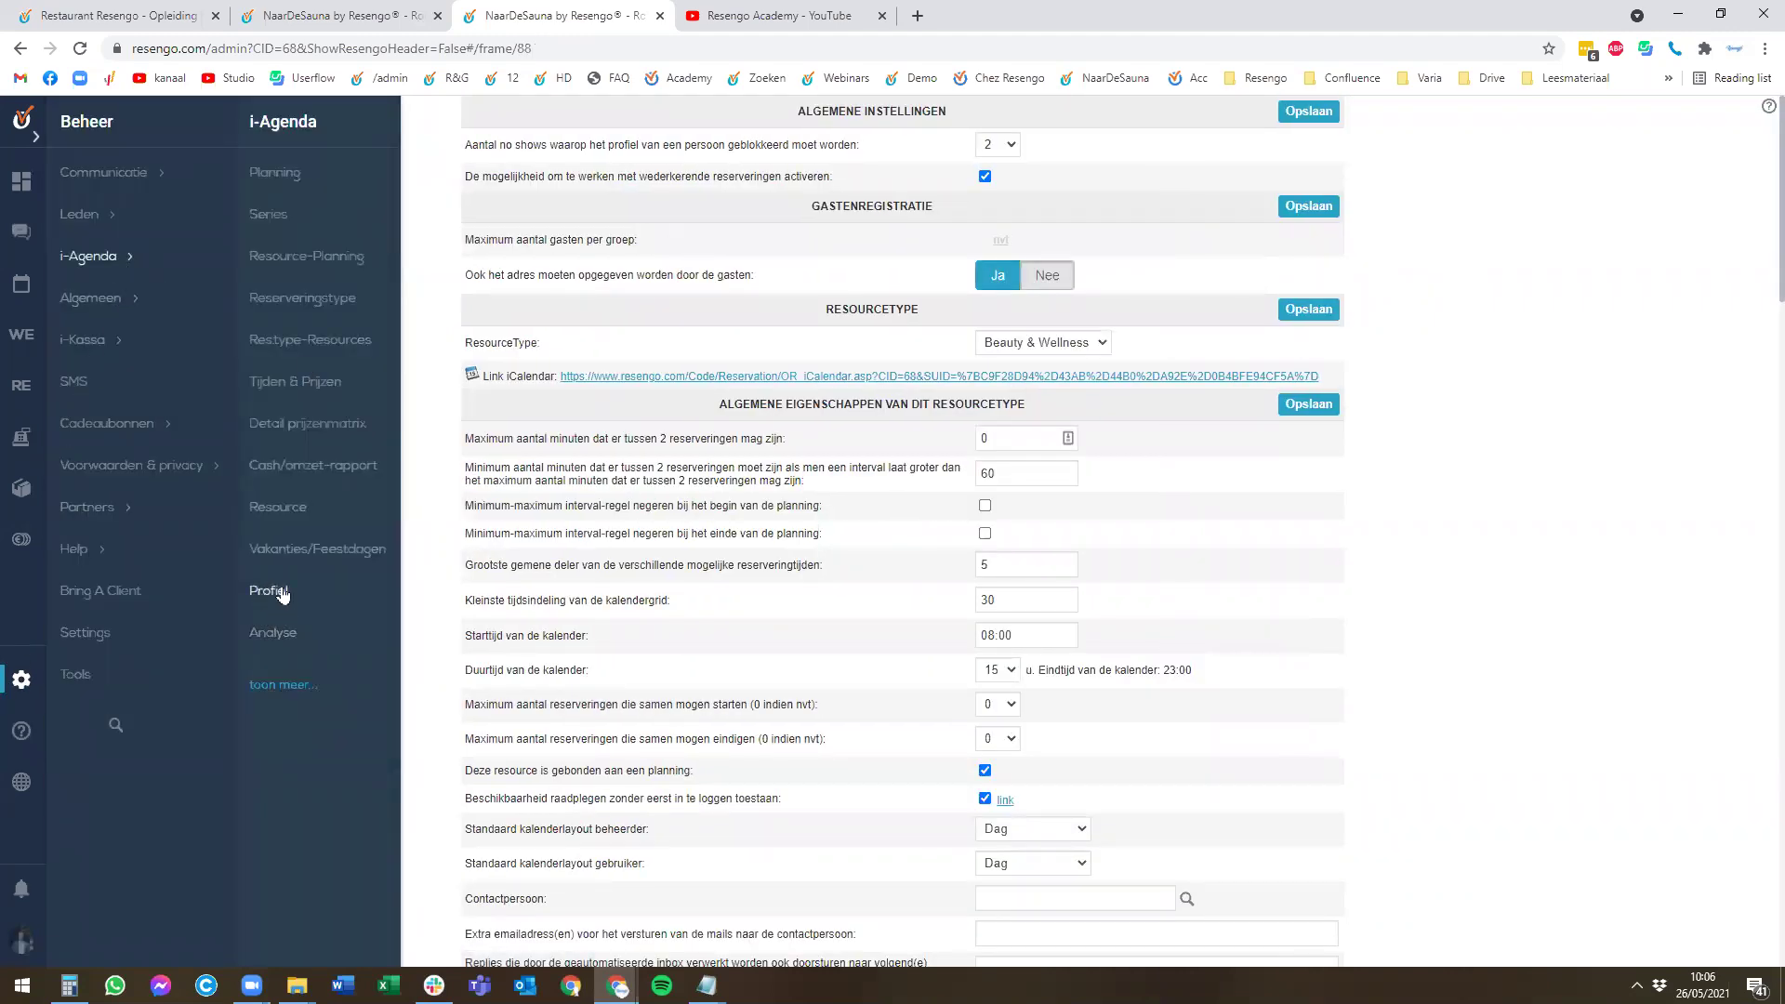
Examine the profile setting that limits how many hours before an appointment's start it can still be booked.
scroll(1454, 535, "down", 12)
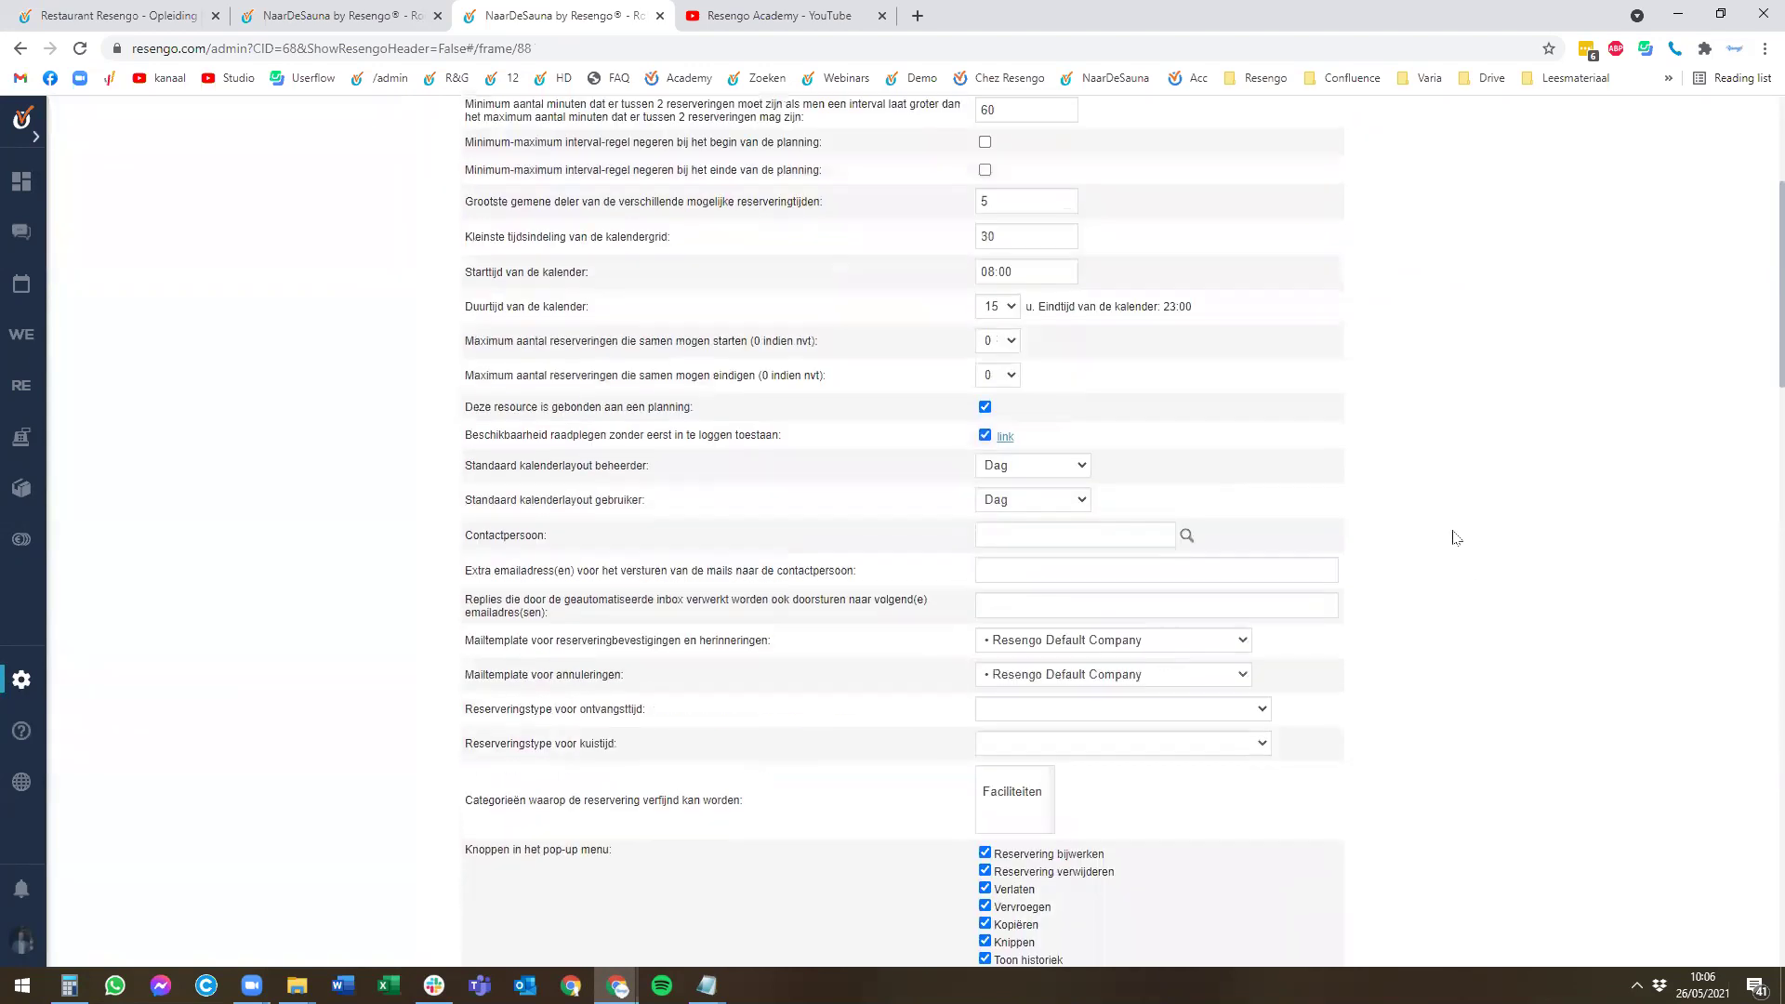
scroll(1454, 534, "down", 12)
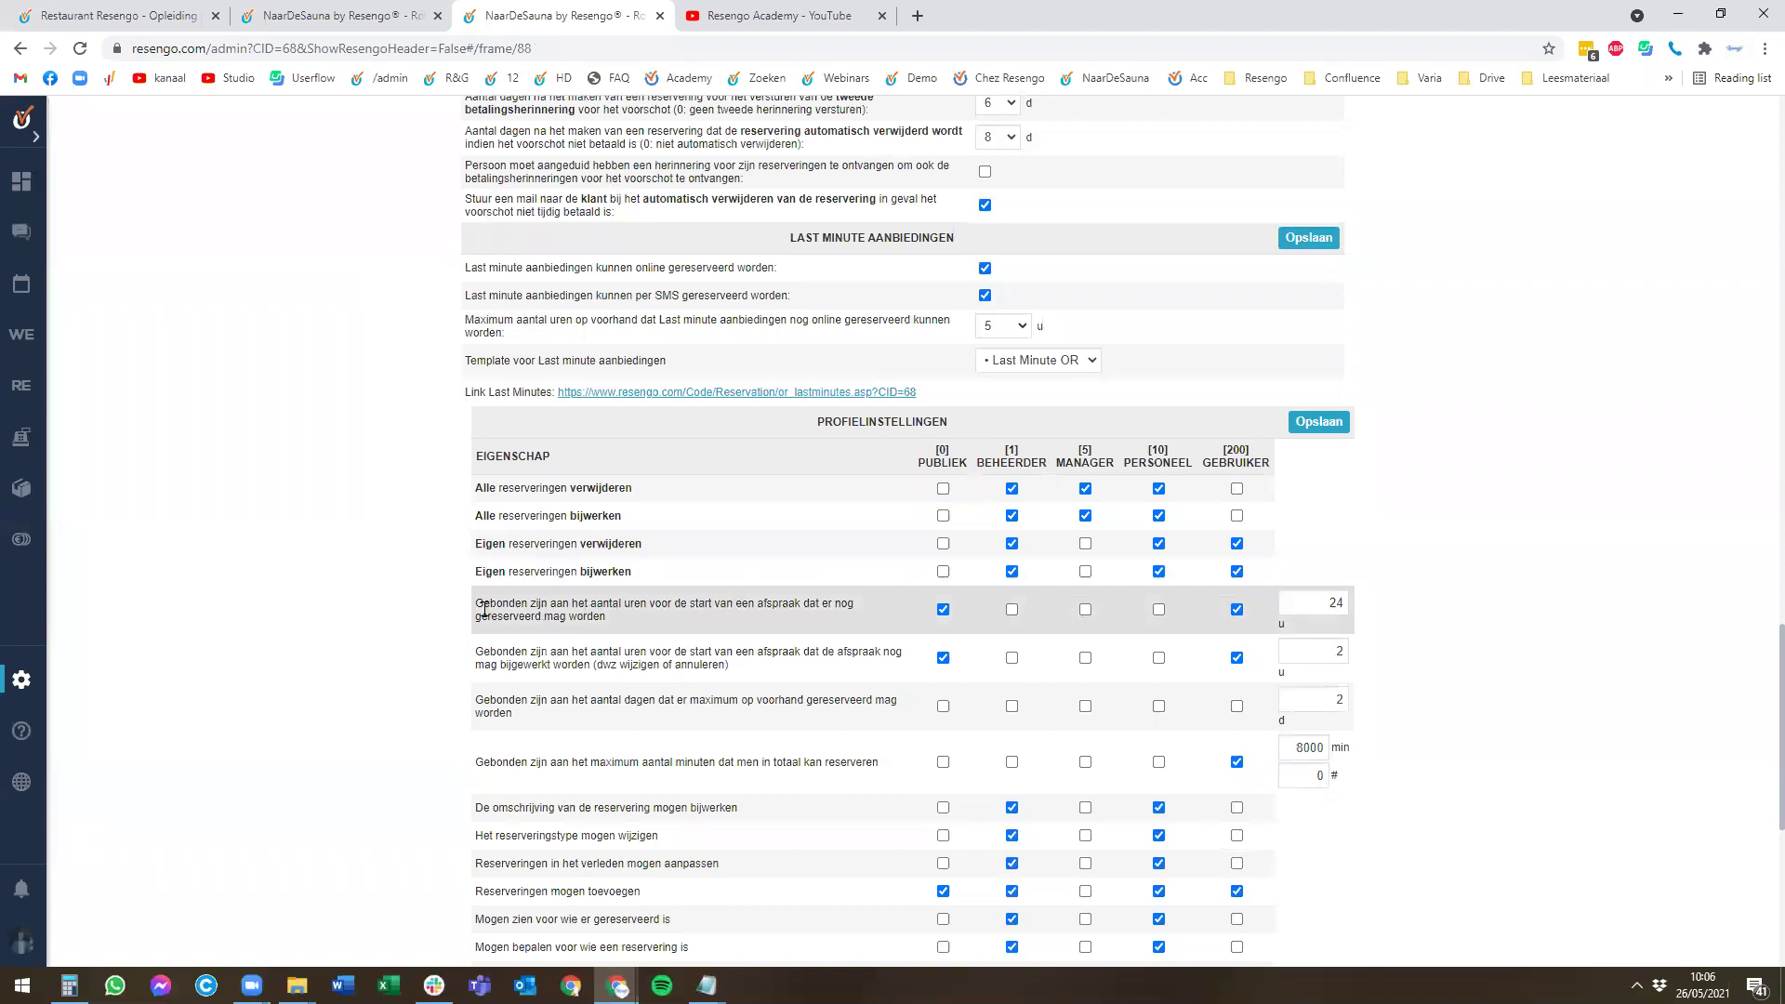
left_click_drag(483, 605, 638, 619)
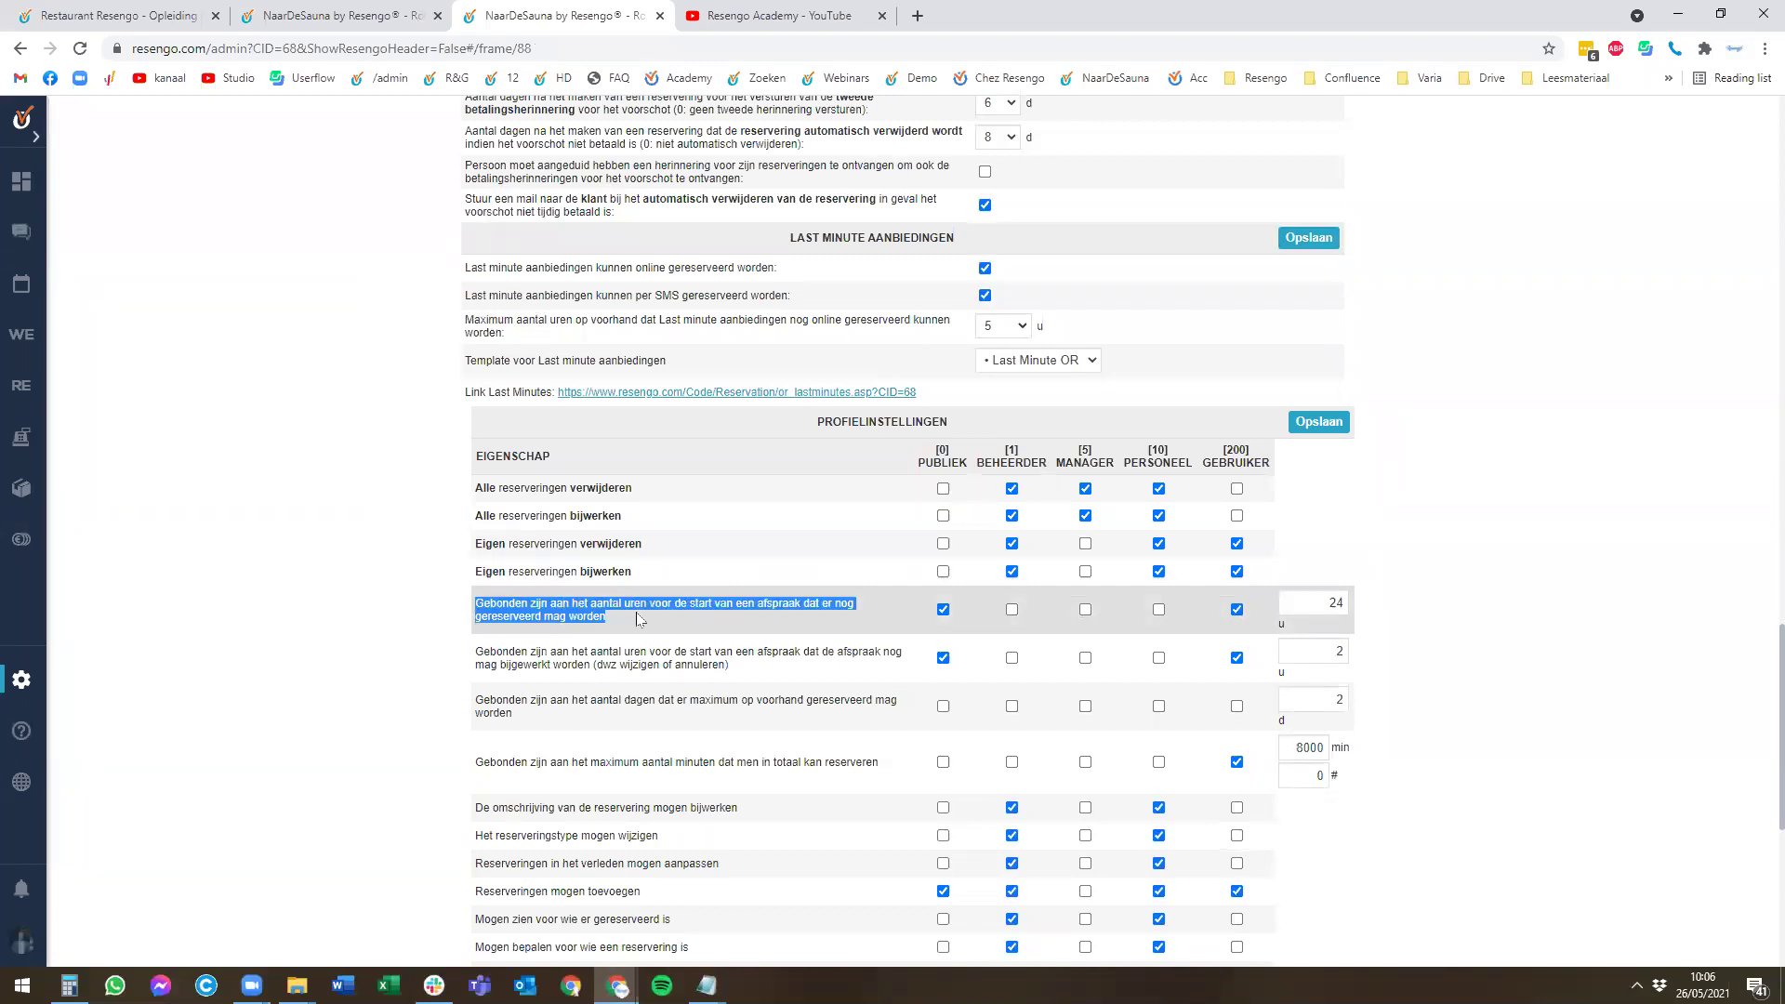
double_click(1328, 603)
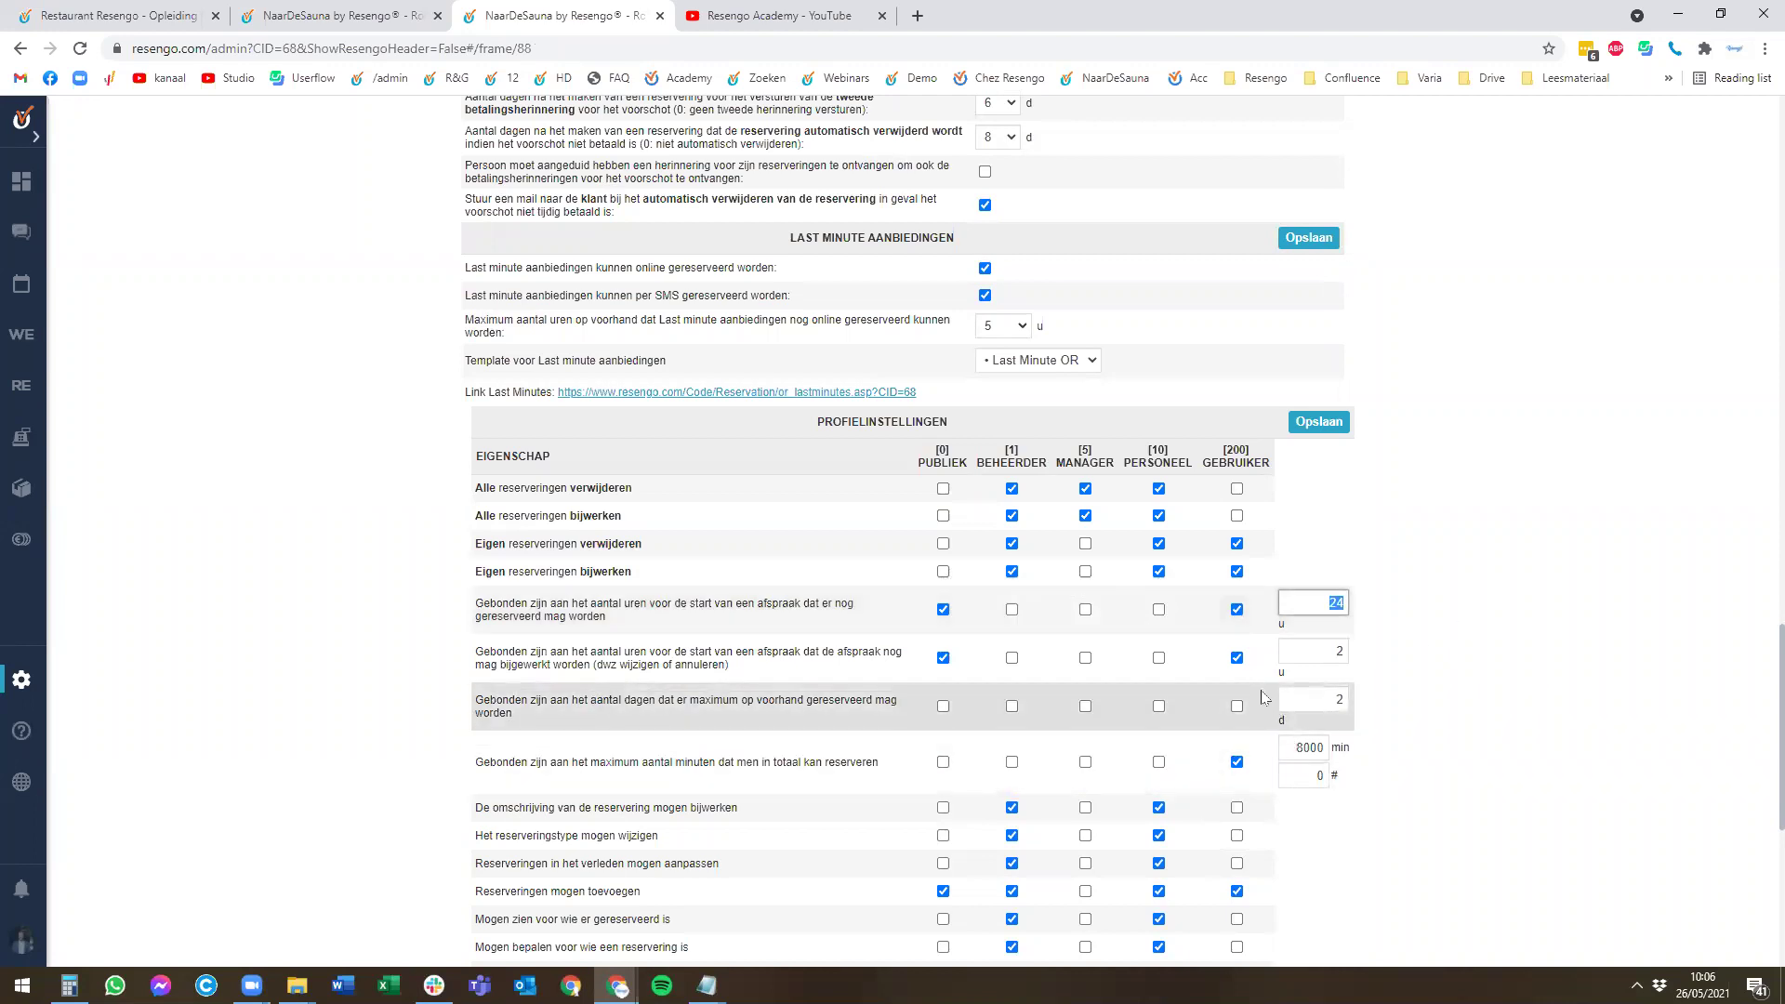
left_click(1459, 635)
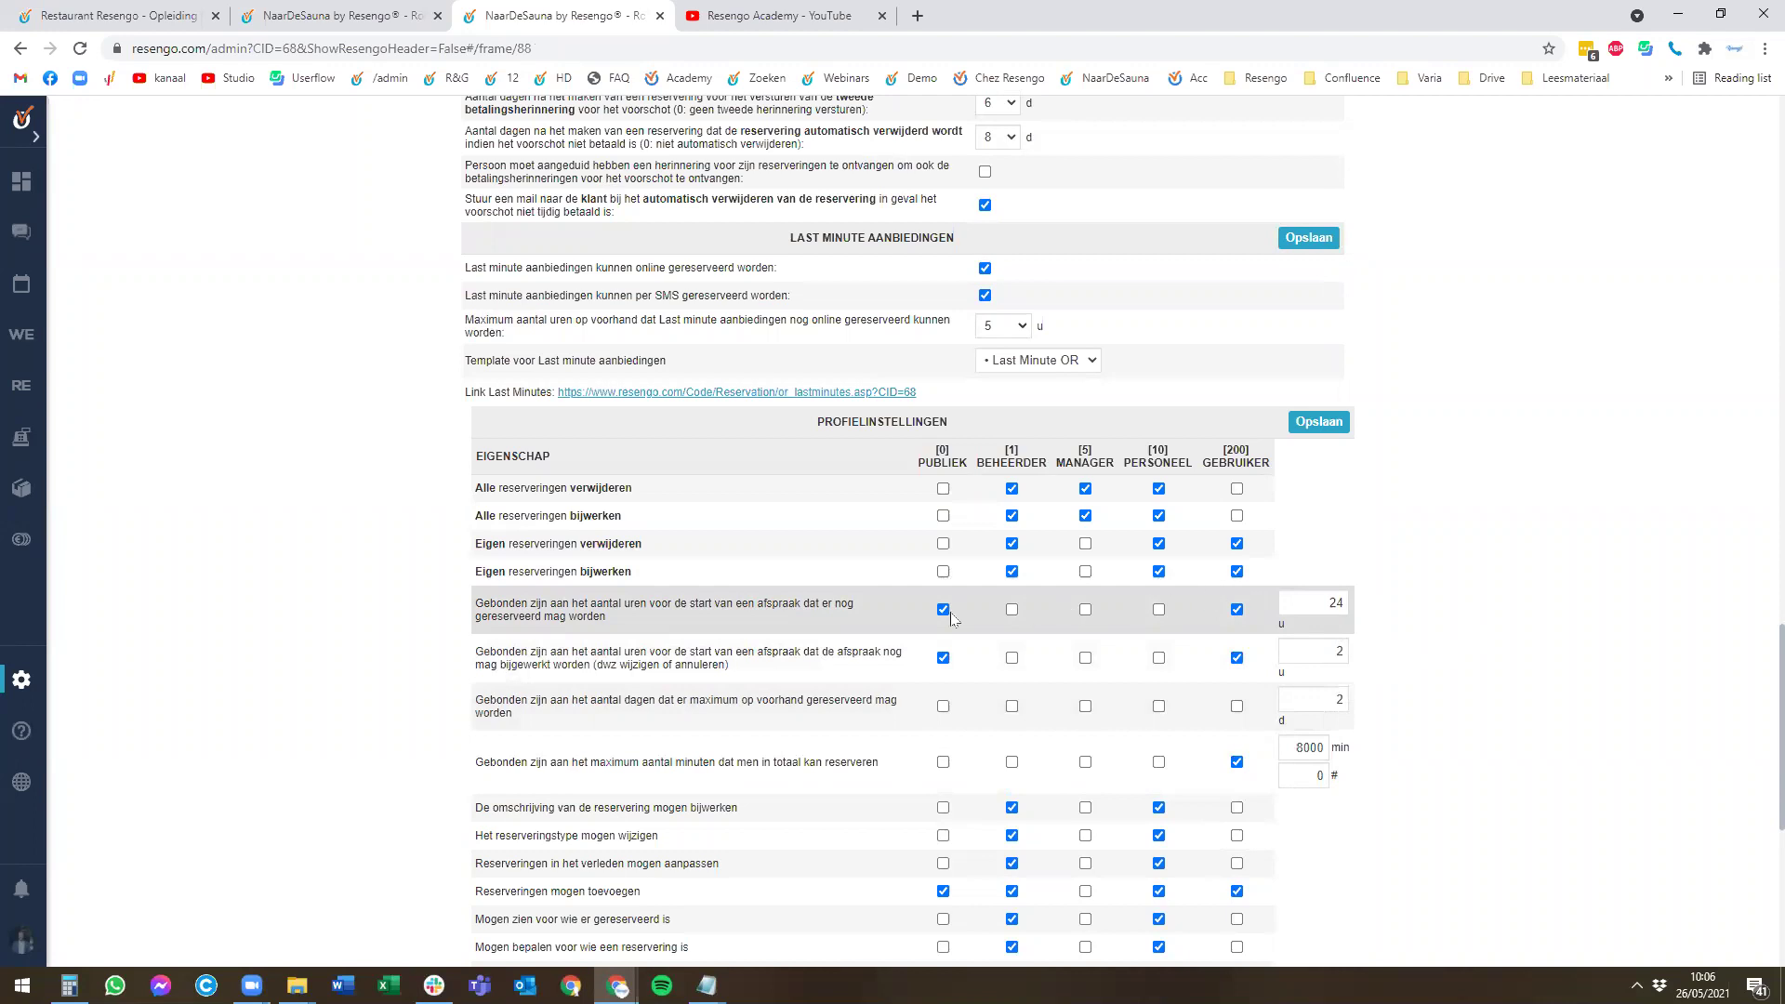
scroll(326, 535, "up", 20)
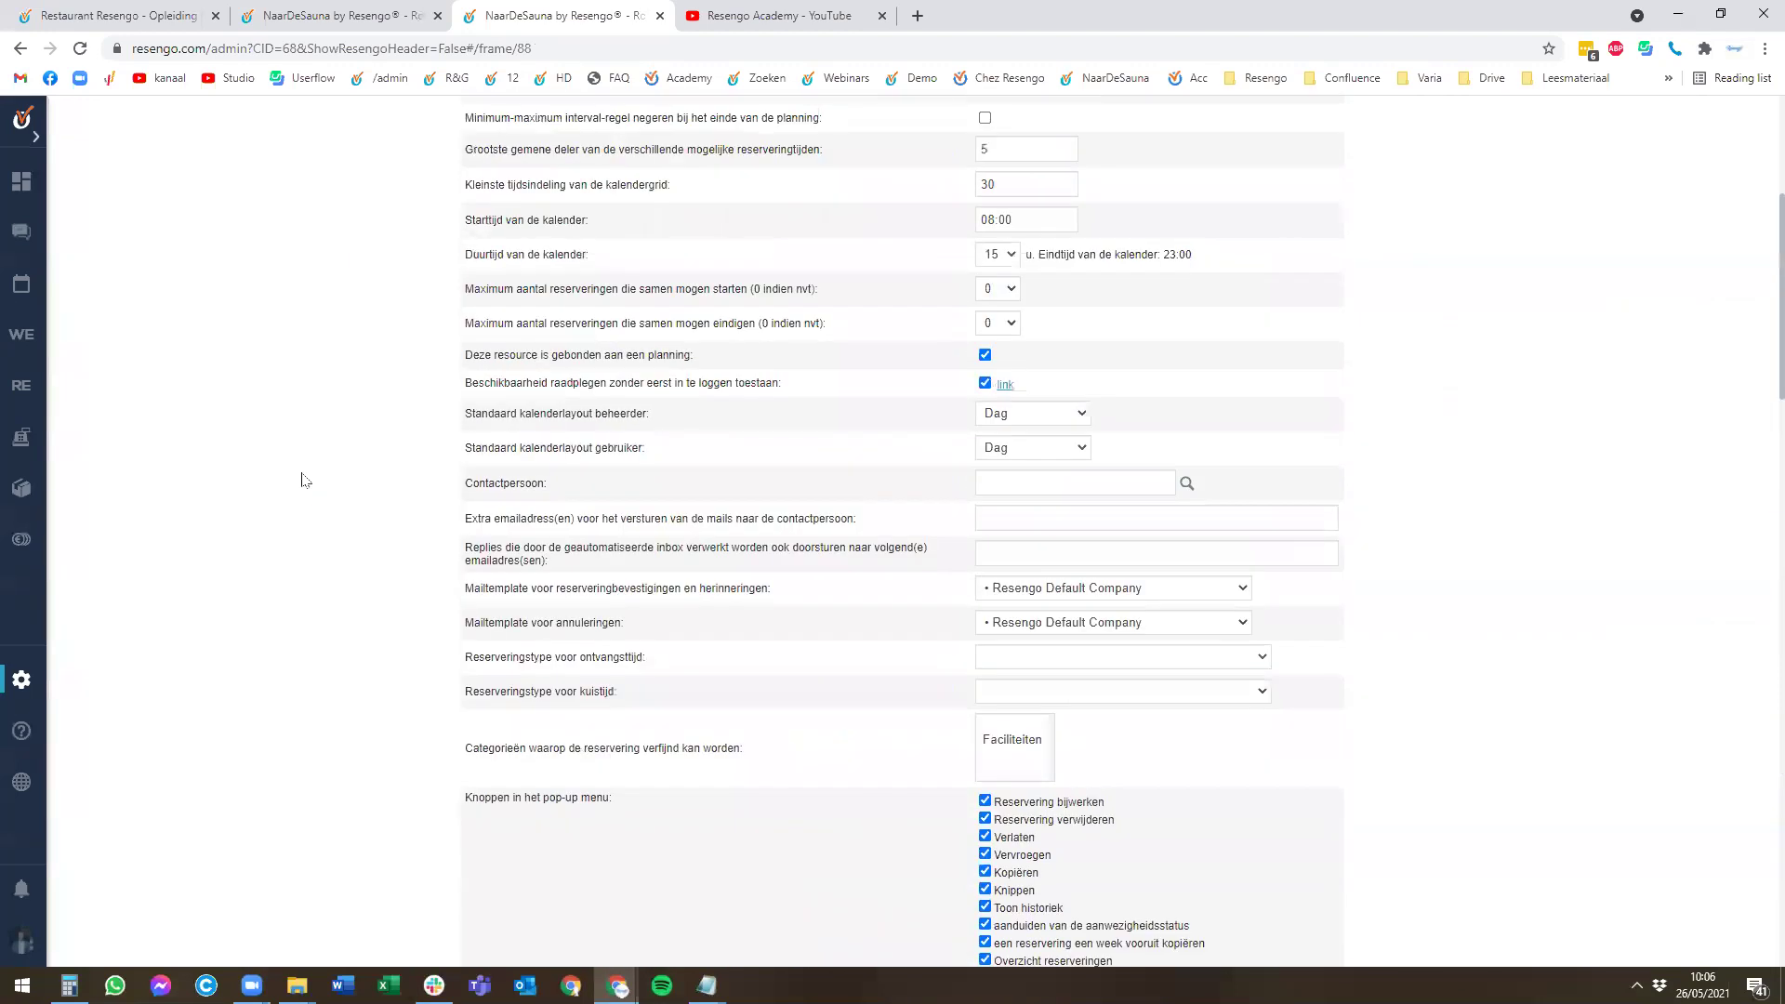
Open the 11:00 last-minute Rug Massage on 27 mei 2021, try turning off its last-minute option to enter a customer, and close it unsaved.
left_click(21, 284)
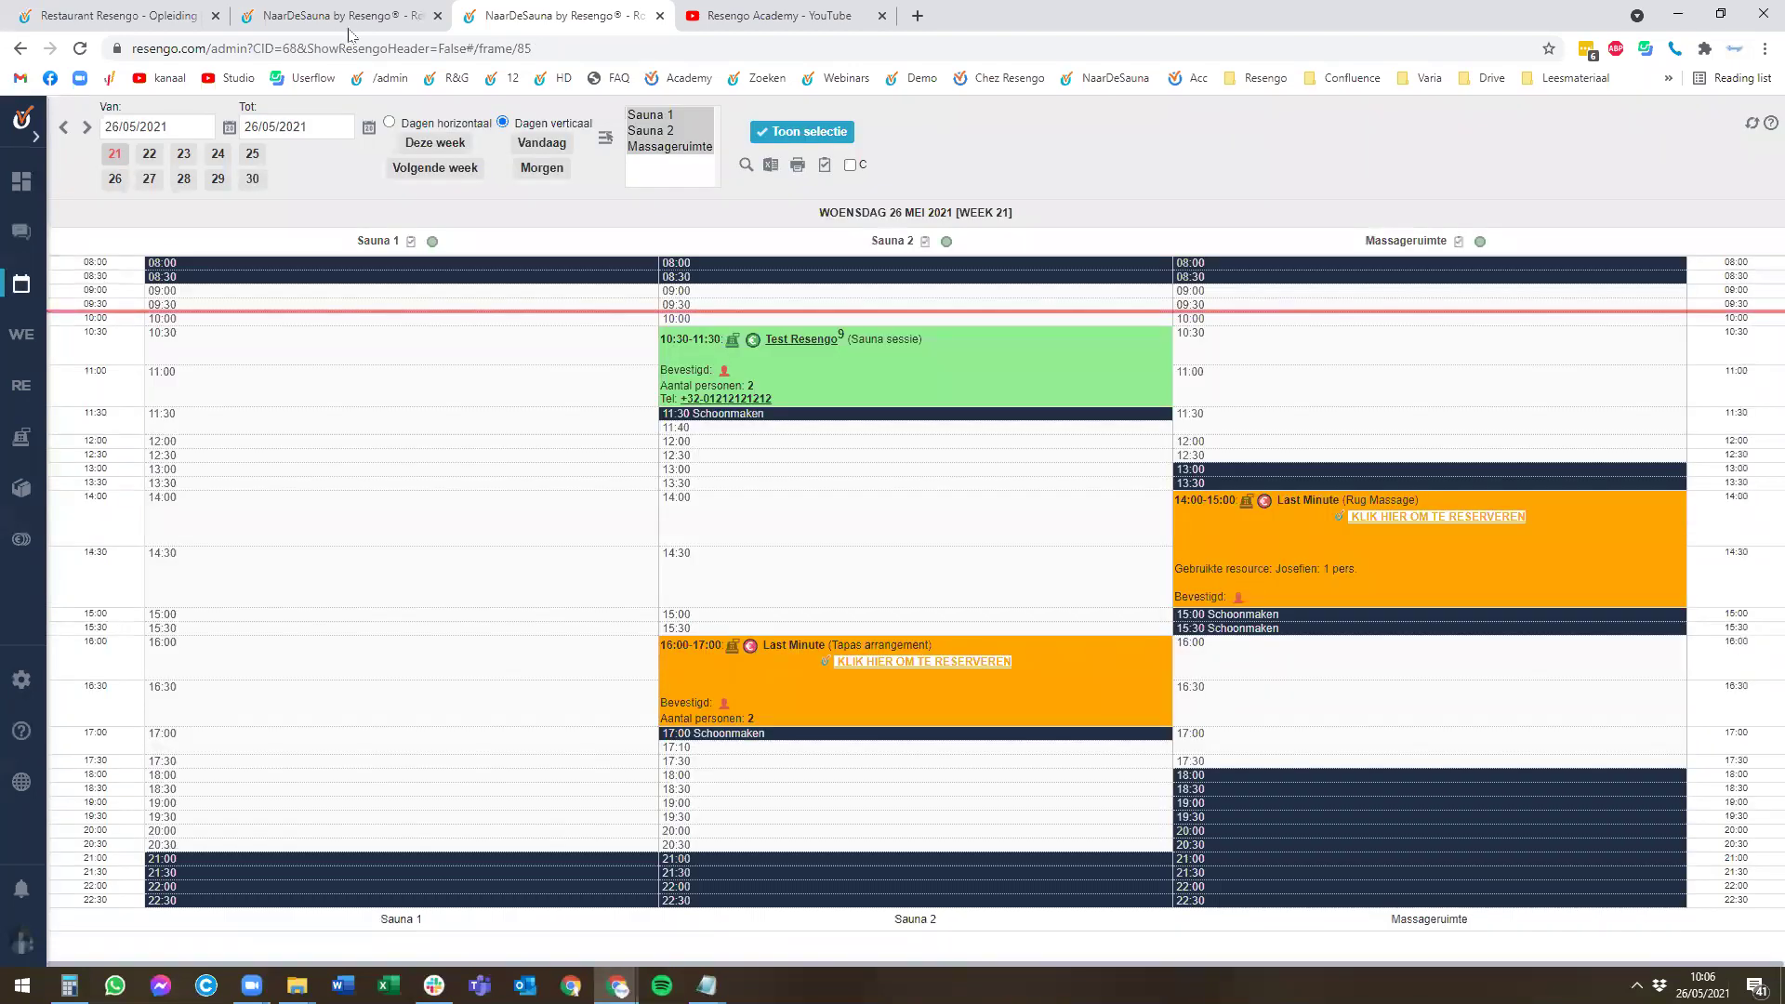
left_click(356, 19)
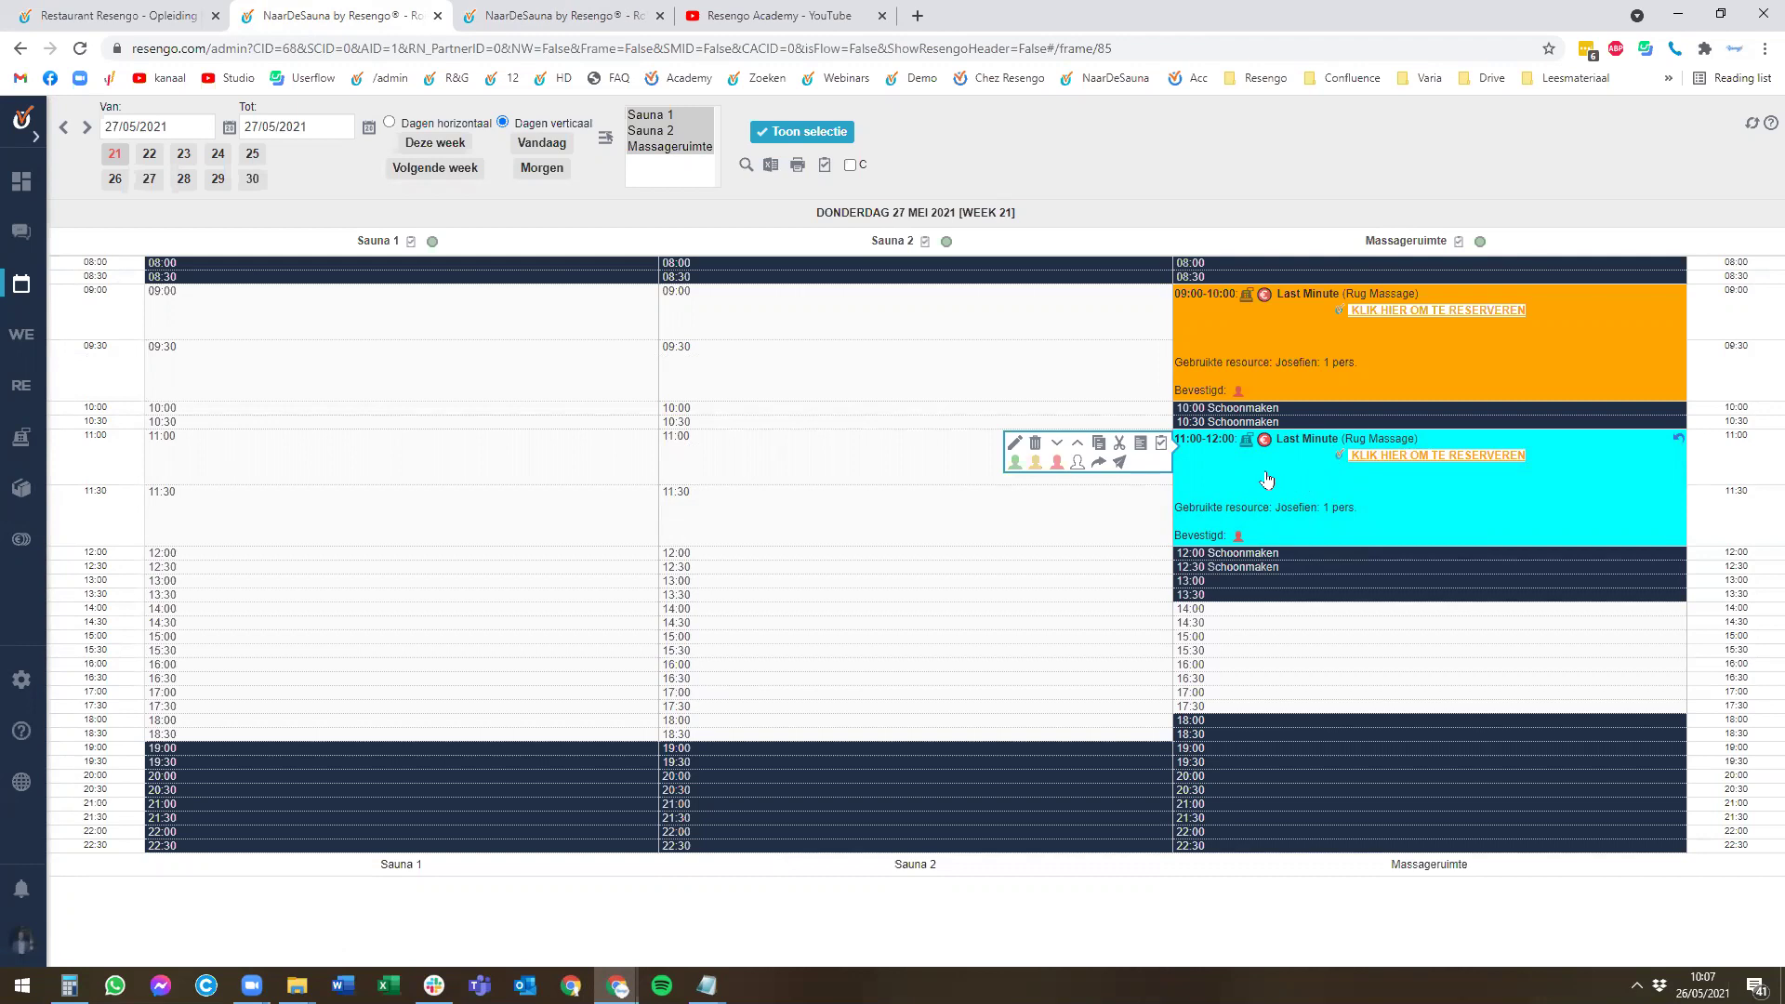
left_click(1407, 463)
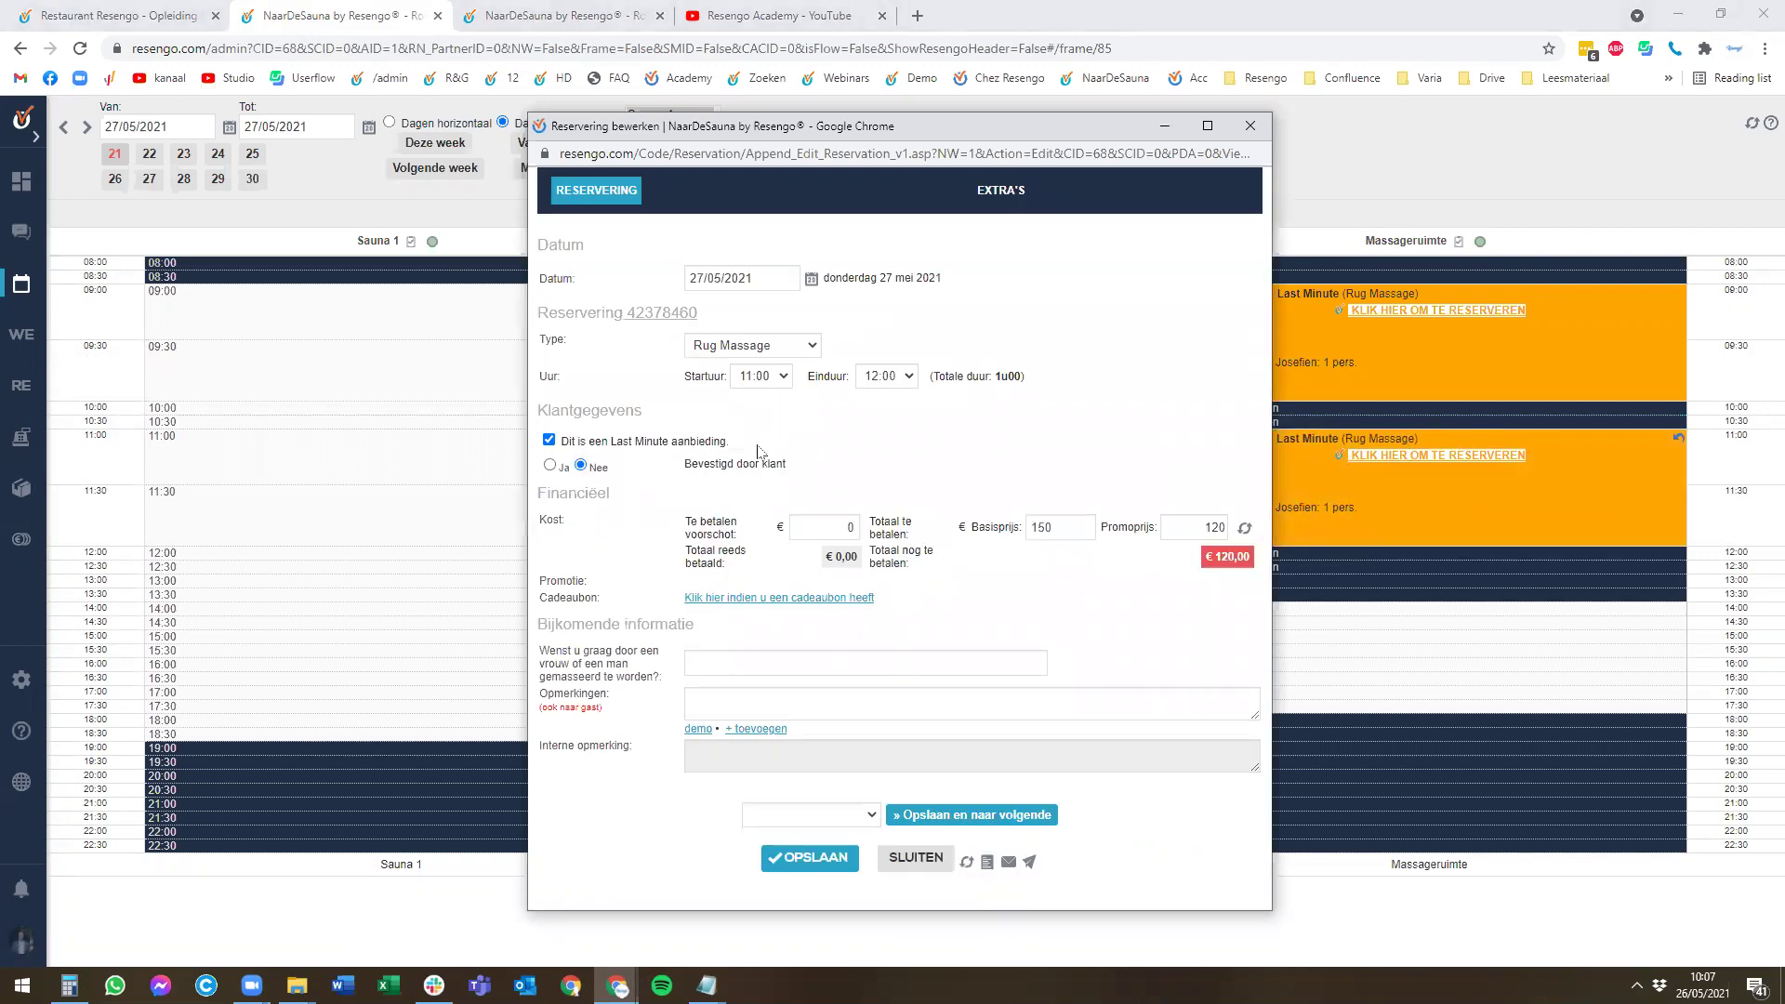
left_click(549, 442)
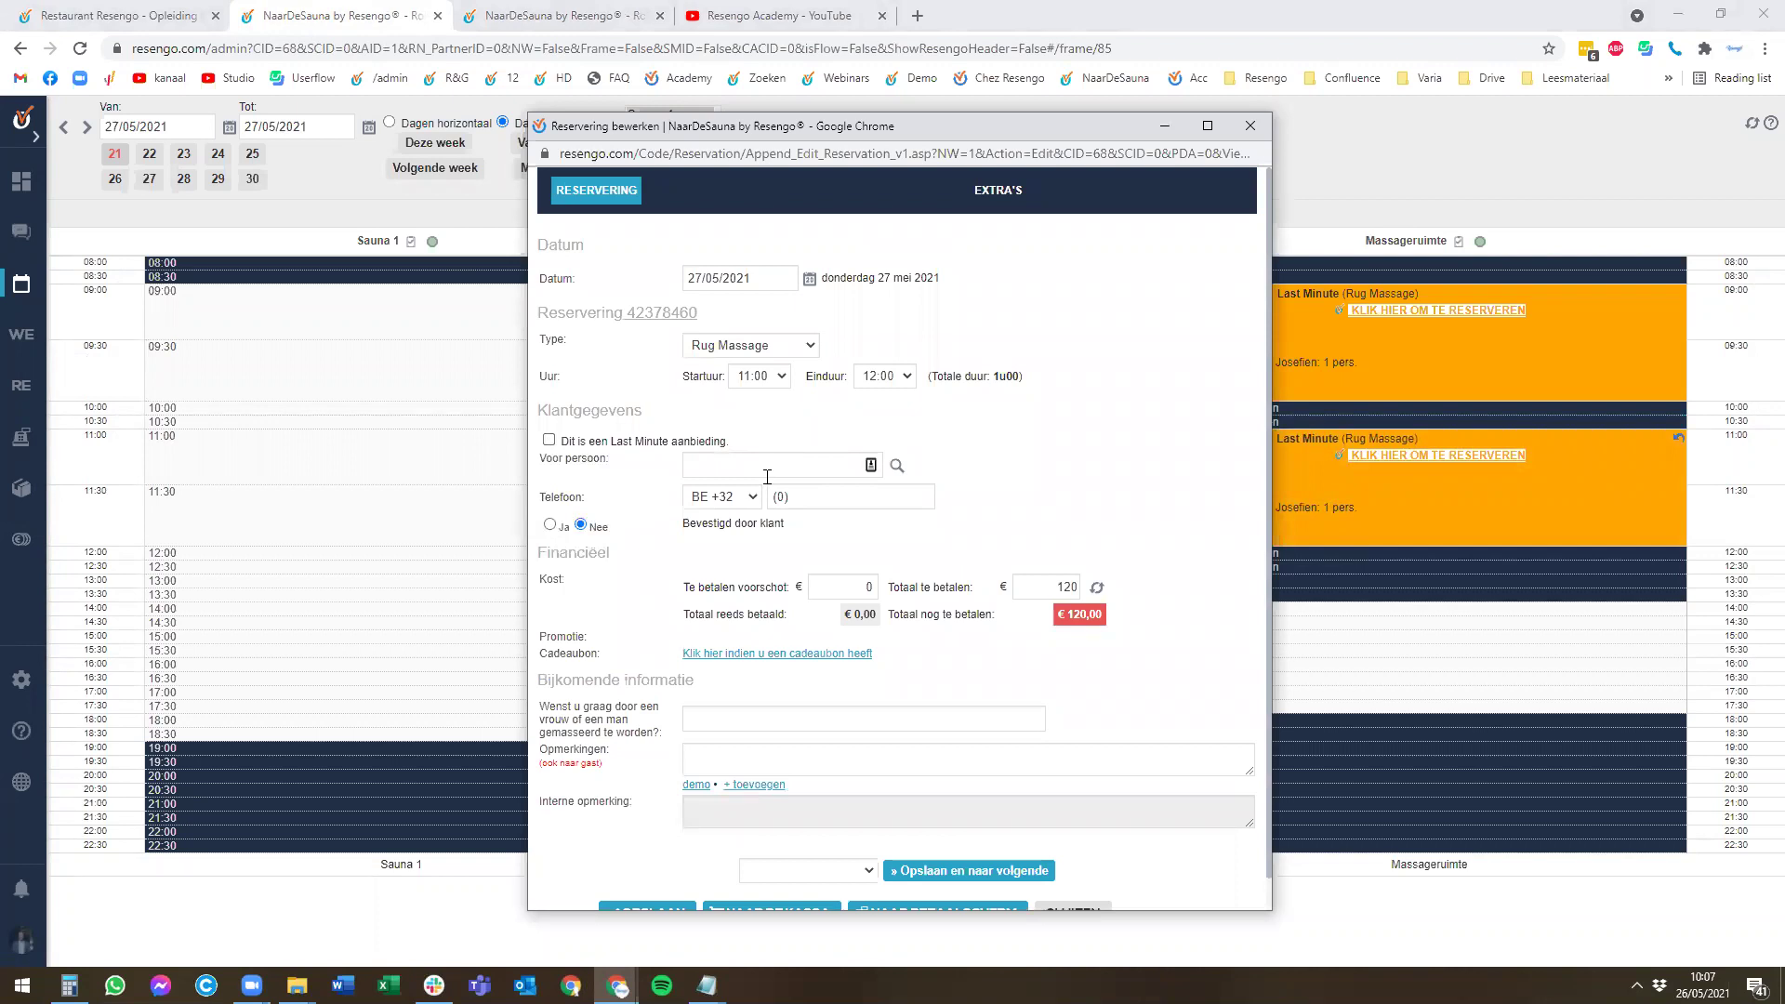
left_click(767, 466)
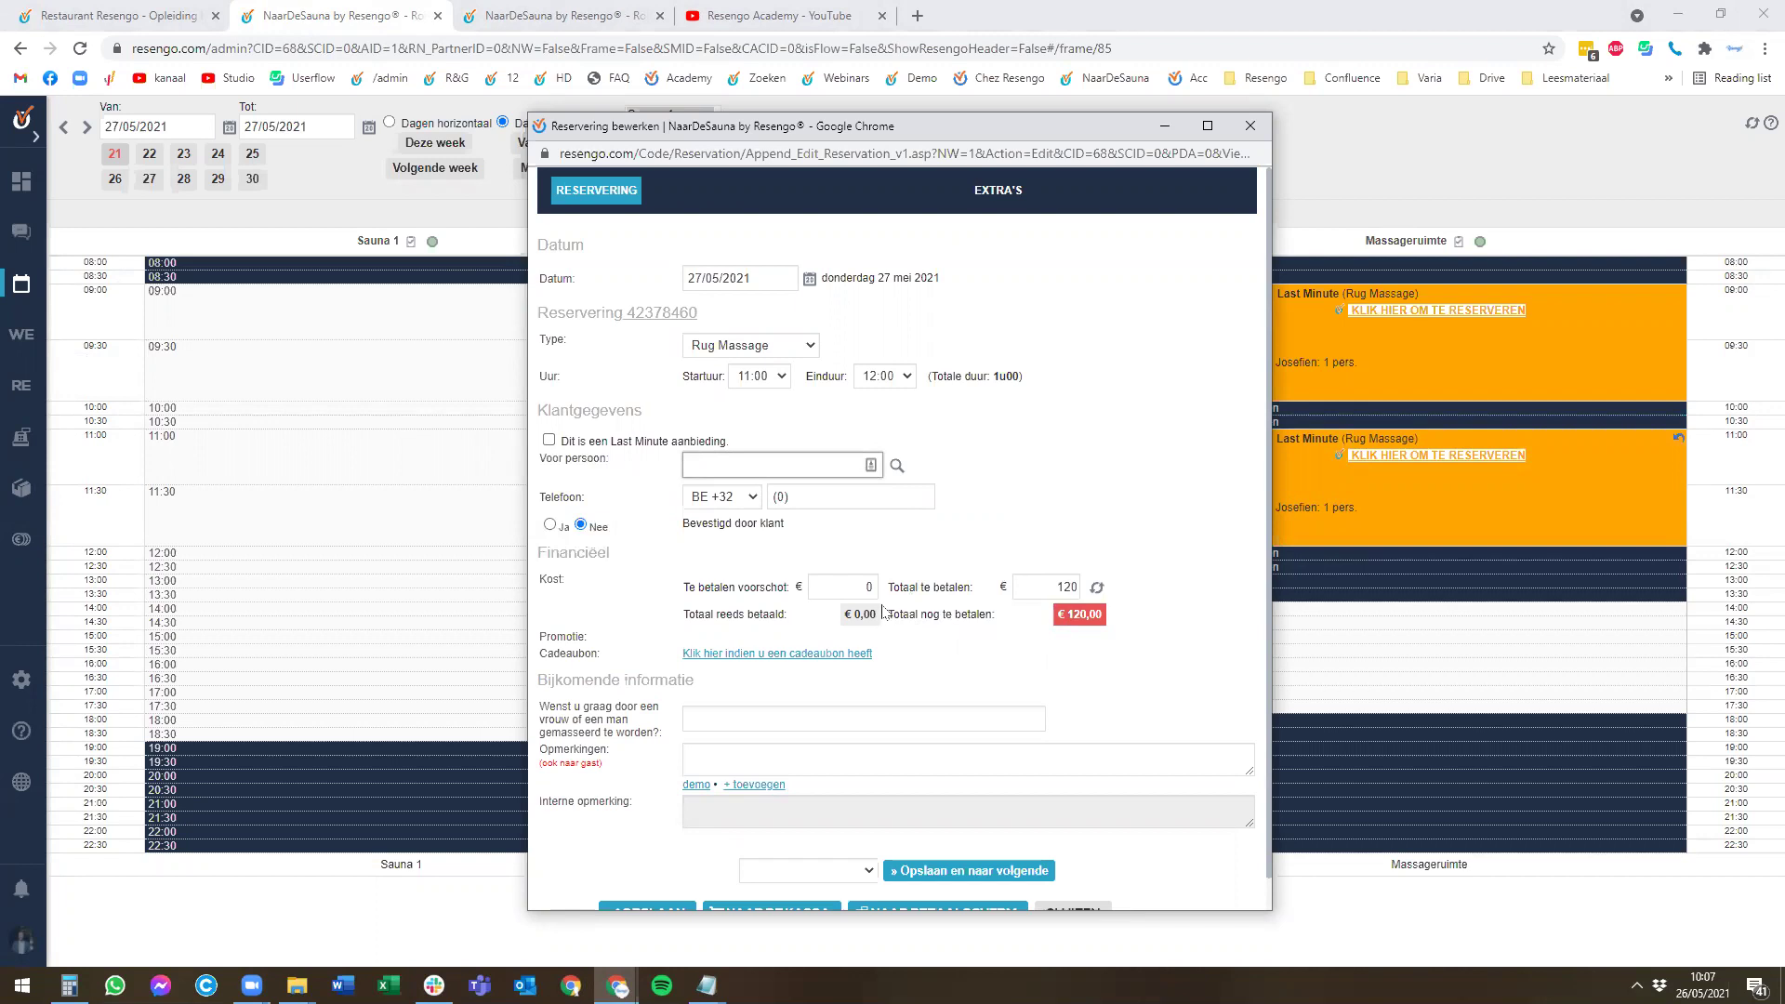
left_click(1251, 128)
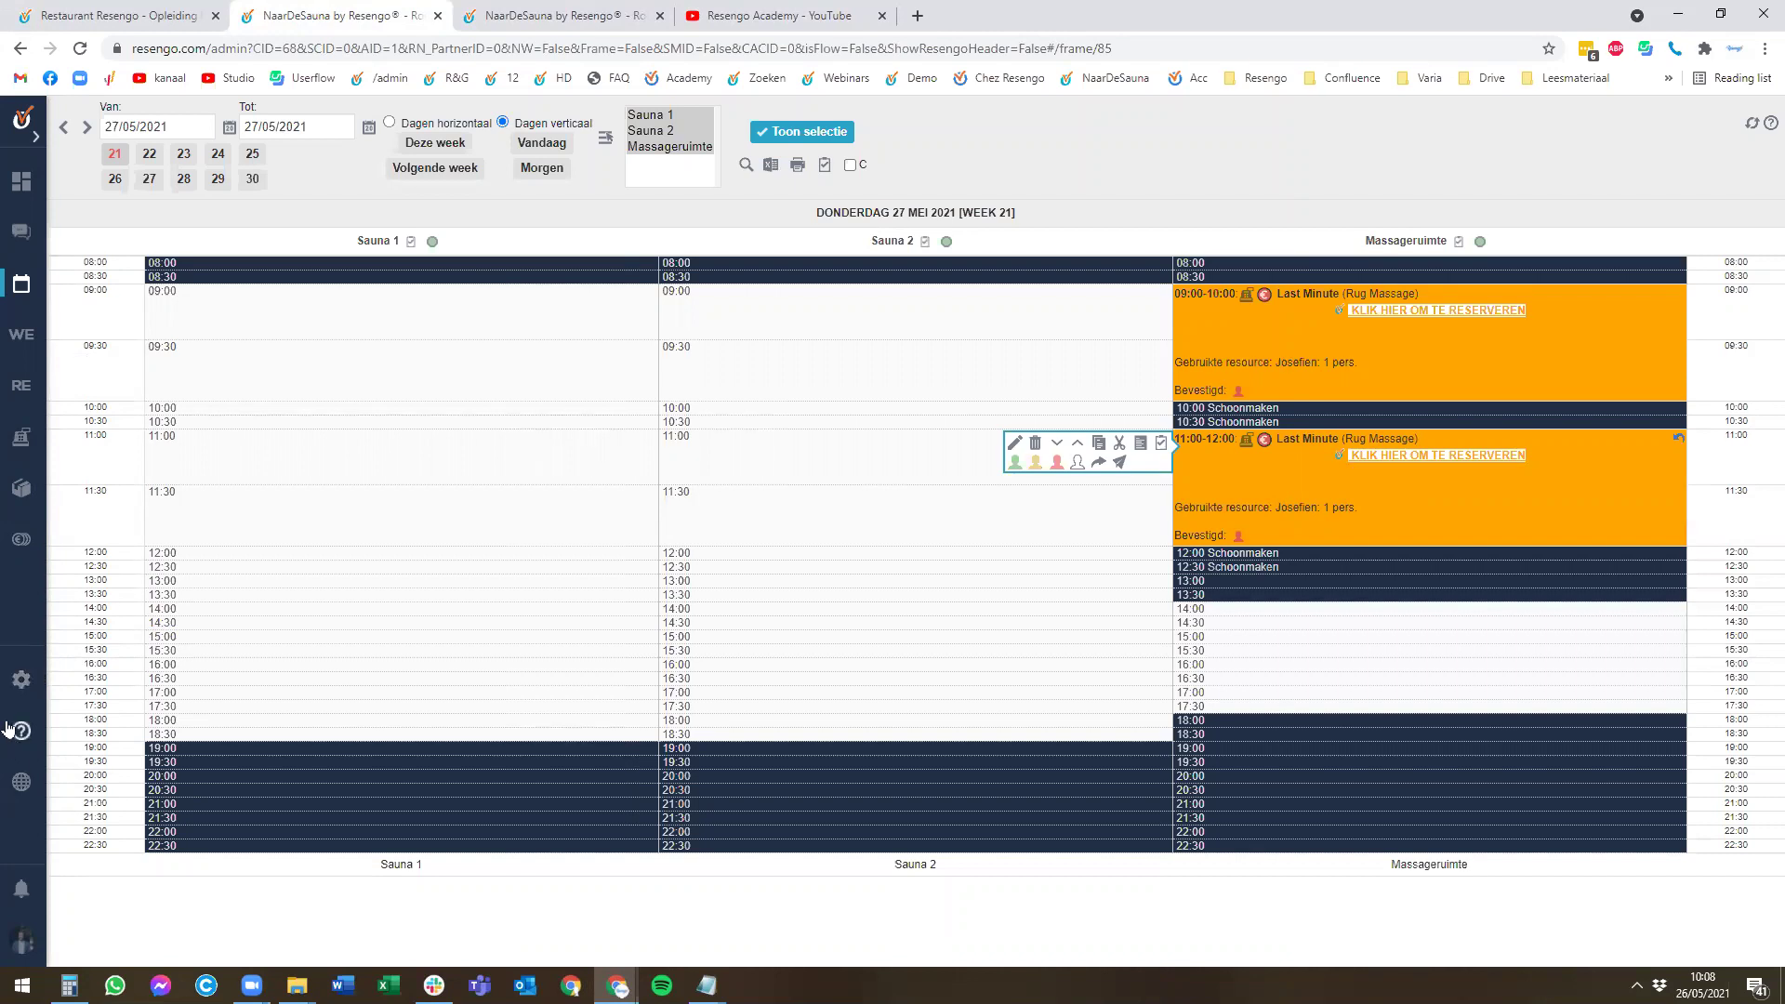
Open the partner channels overview and examine the portal sites and the Facebook channel's booking button details.
left_click(21, 680)
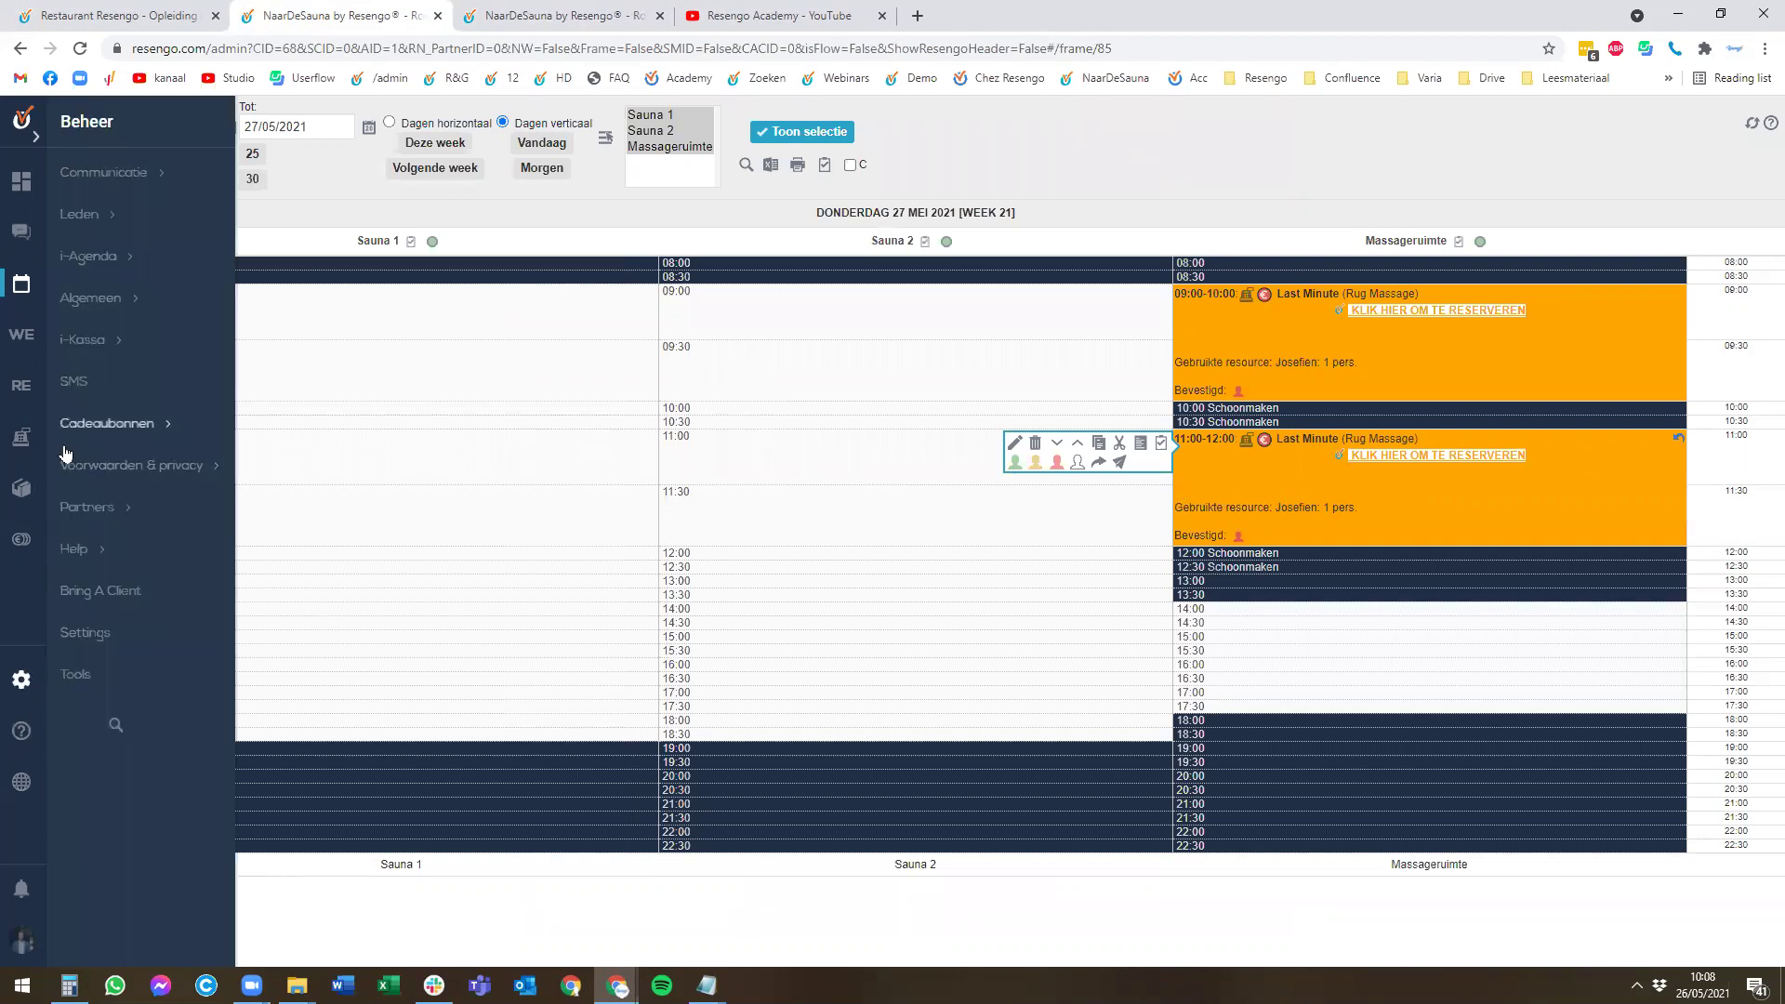
left_click(87, 506)
left_click(277, 297)
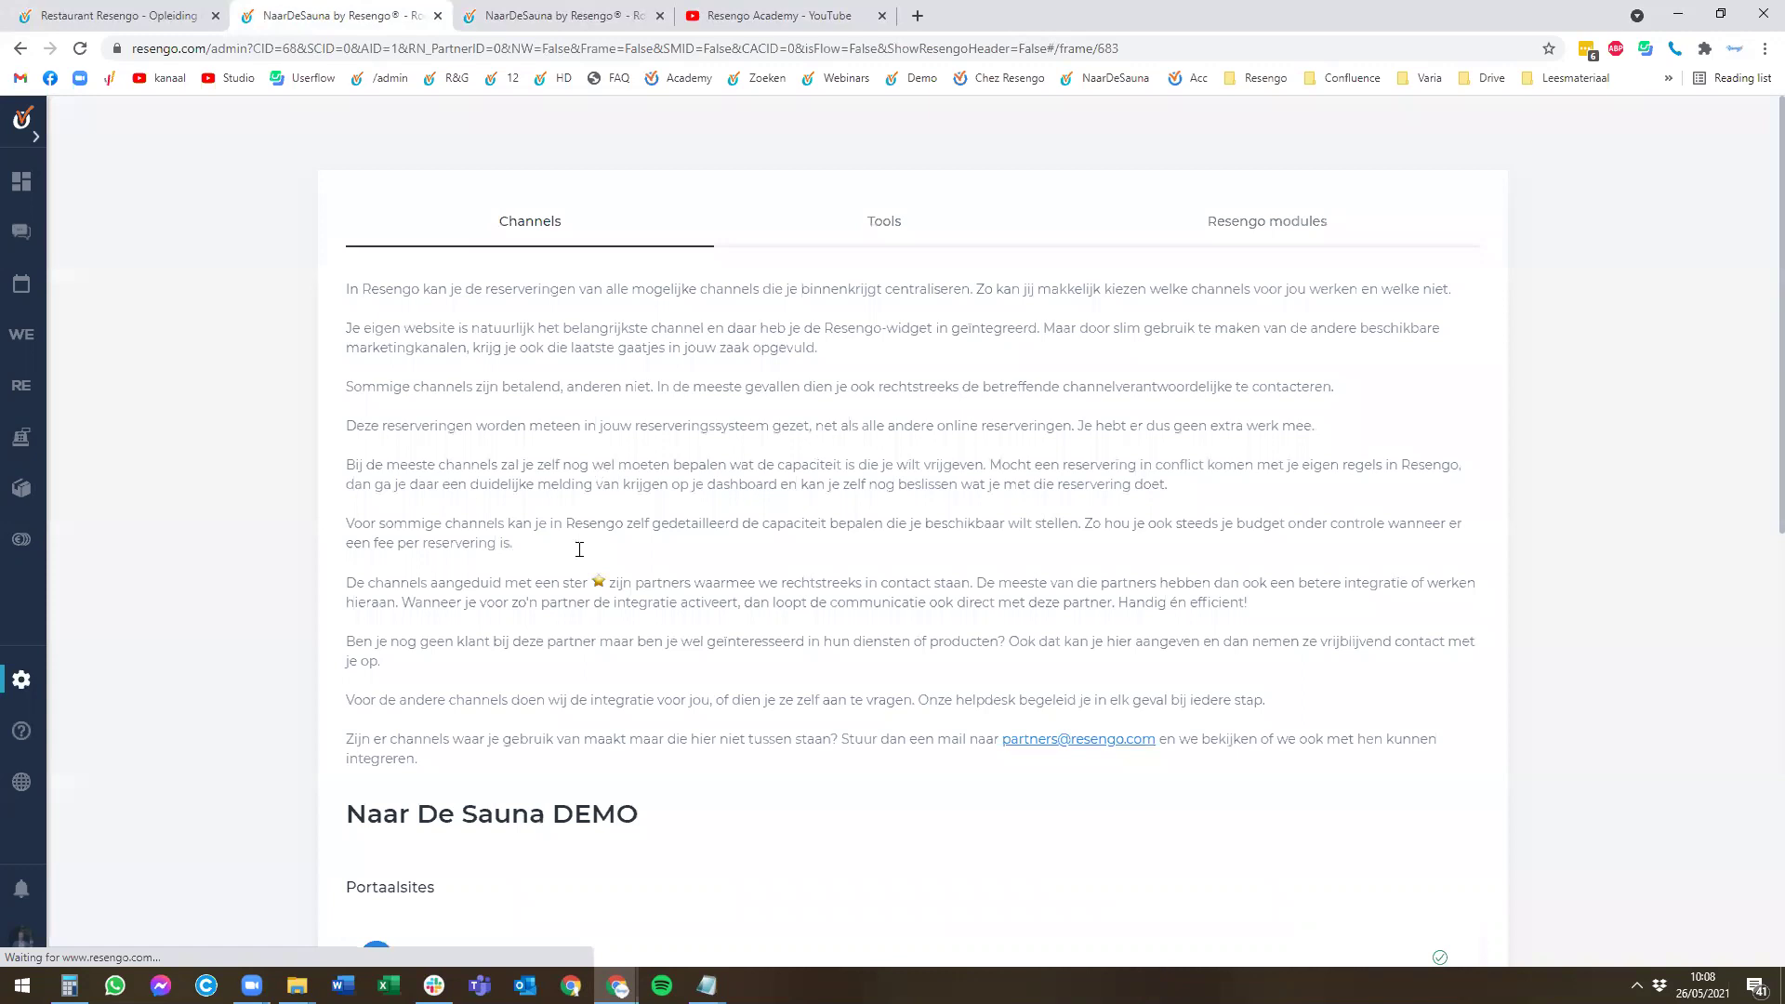
scroll(579, 550, "down", 9)
left_click(441, 563)
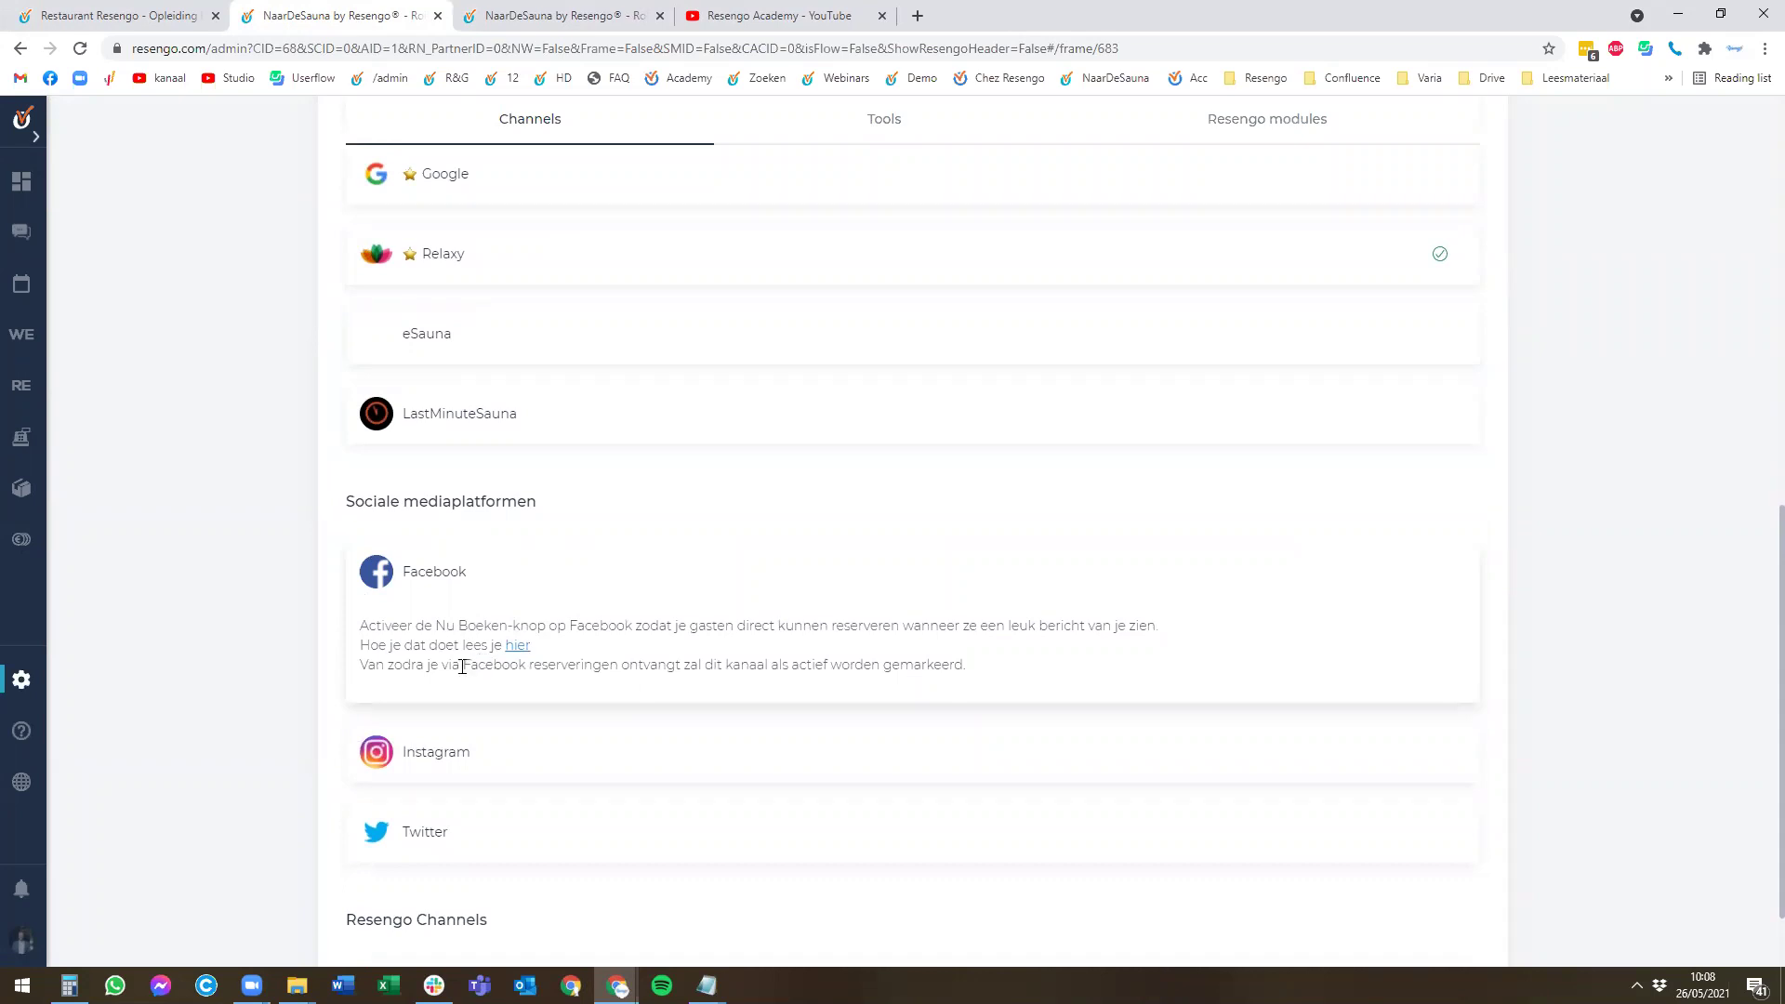
scroll(267, 557, "up", 5)
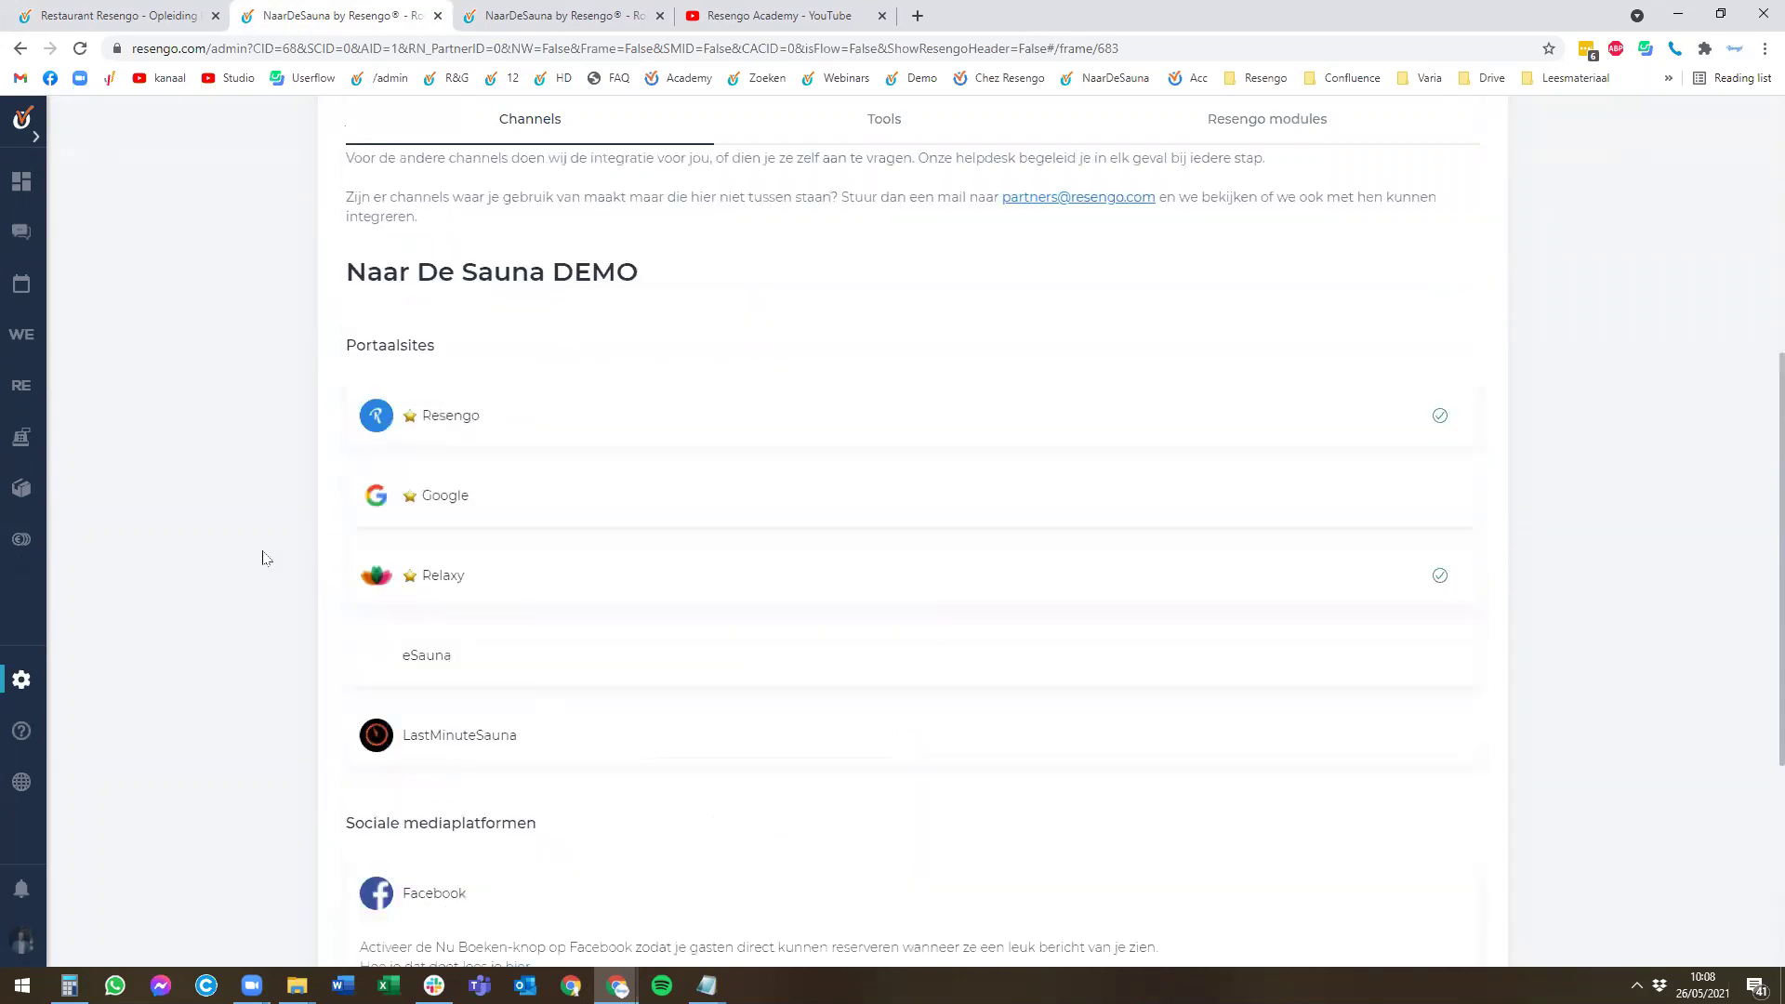
scroll(130, 439, "up", 3)
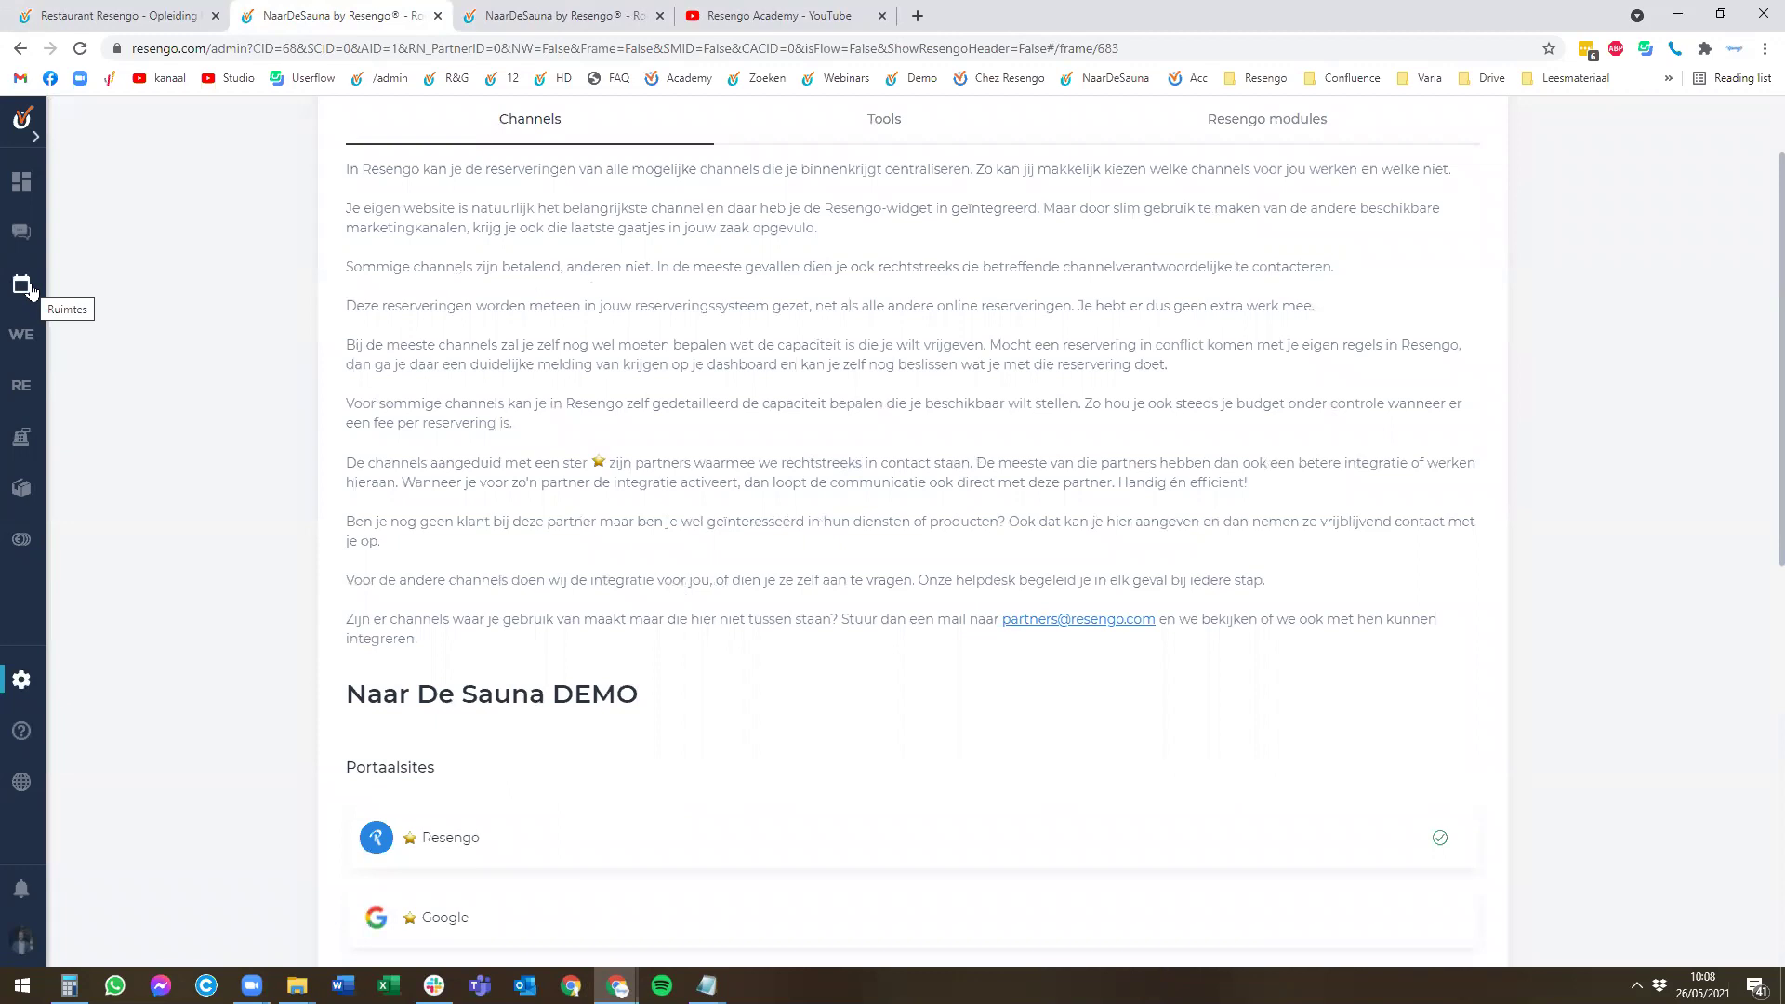
Return to the room agenda for 26 mei 2021 and mark the 10:30 Sauna sessie in Sauna 2 as a late cancellation.
left_click(28, 289)
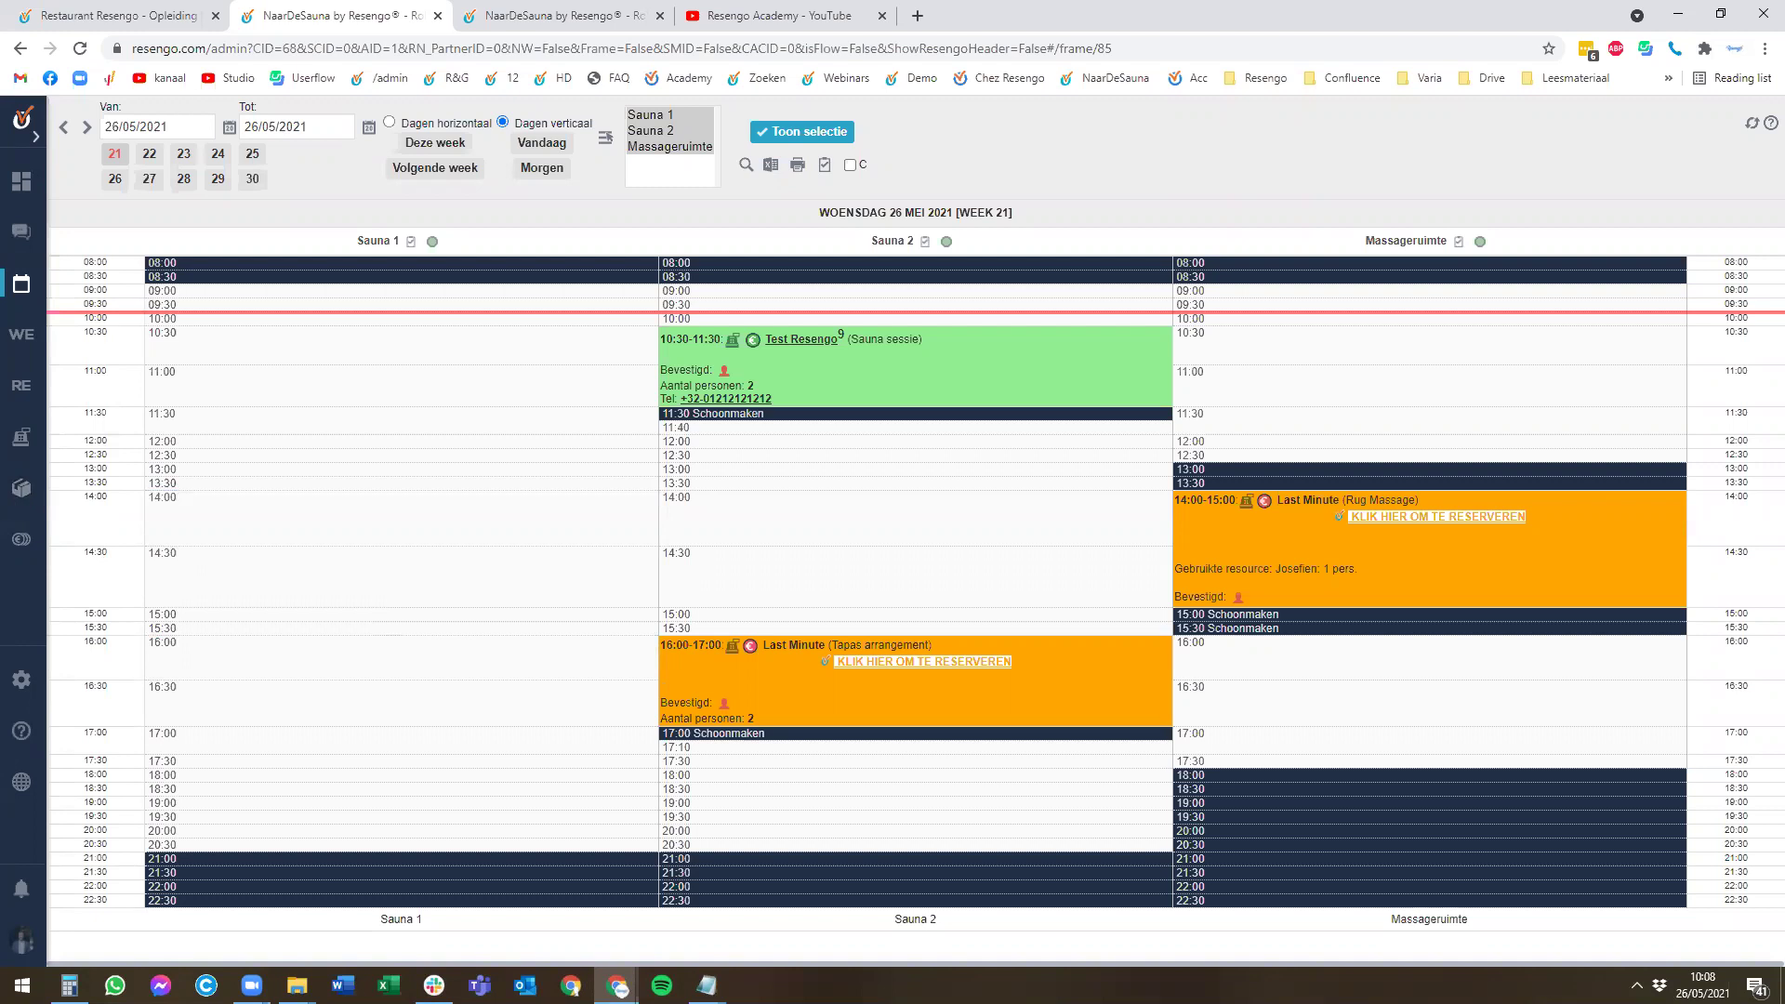
mouse_move(737, 433)
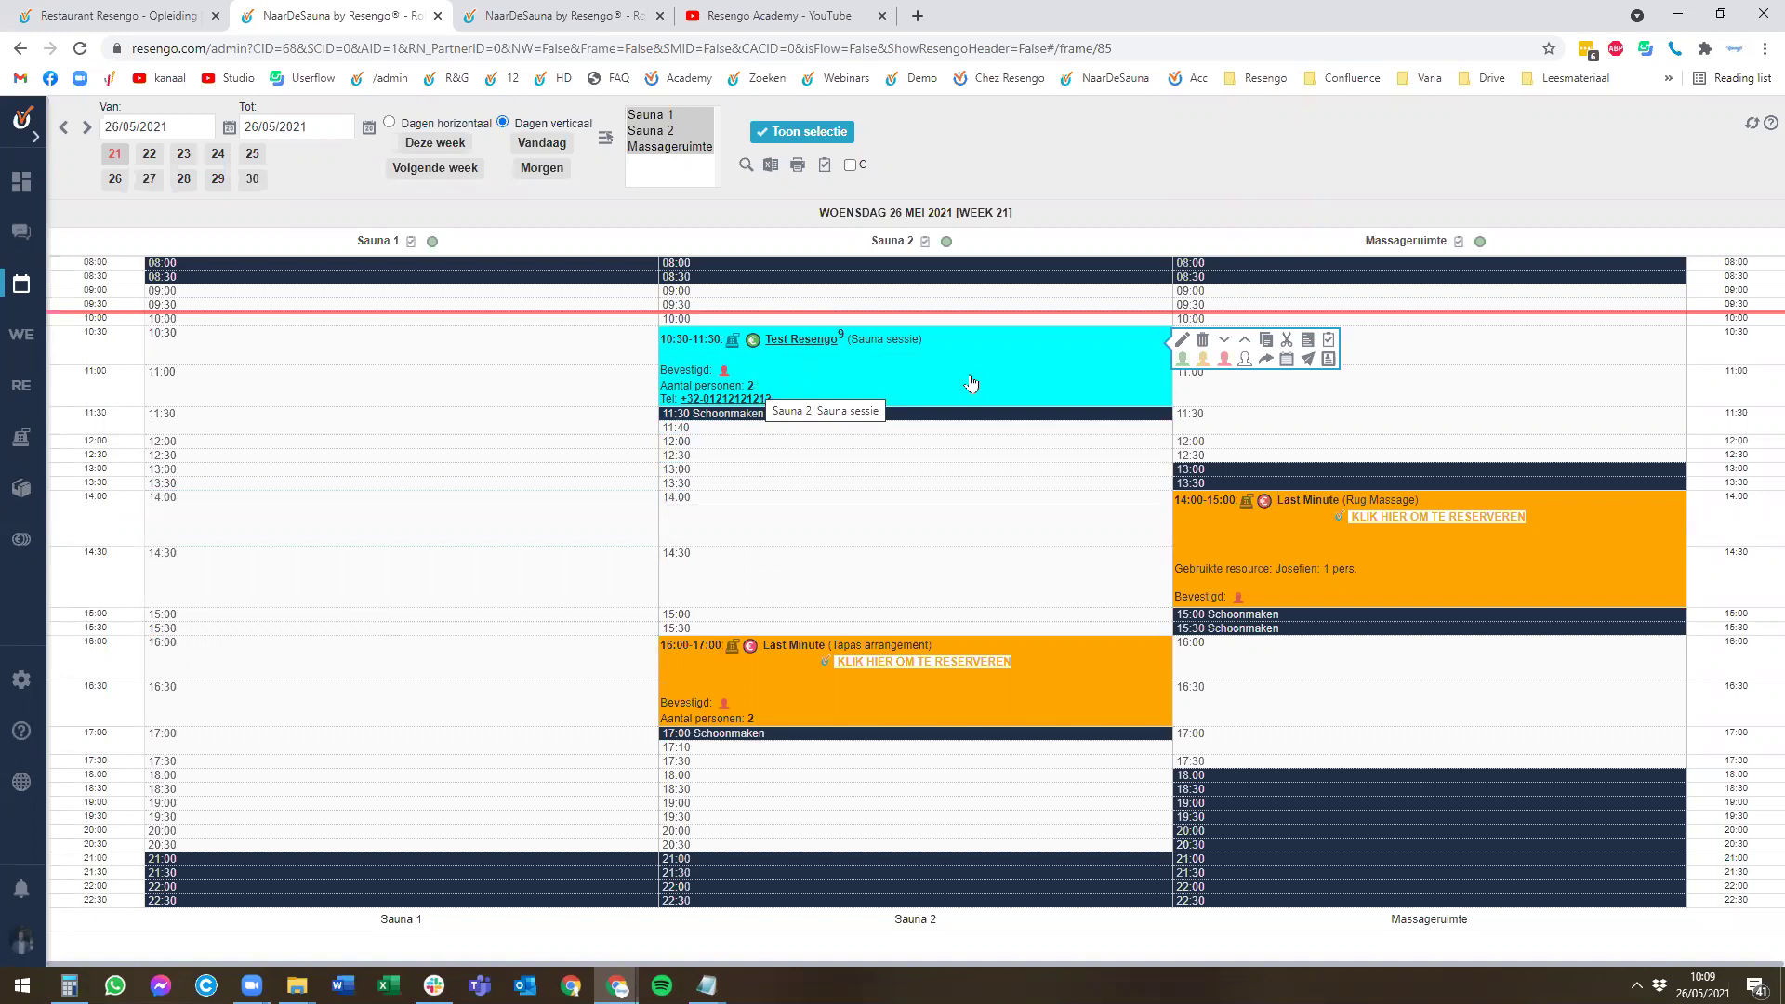
left_click(1181, 359)
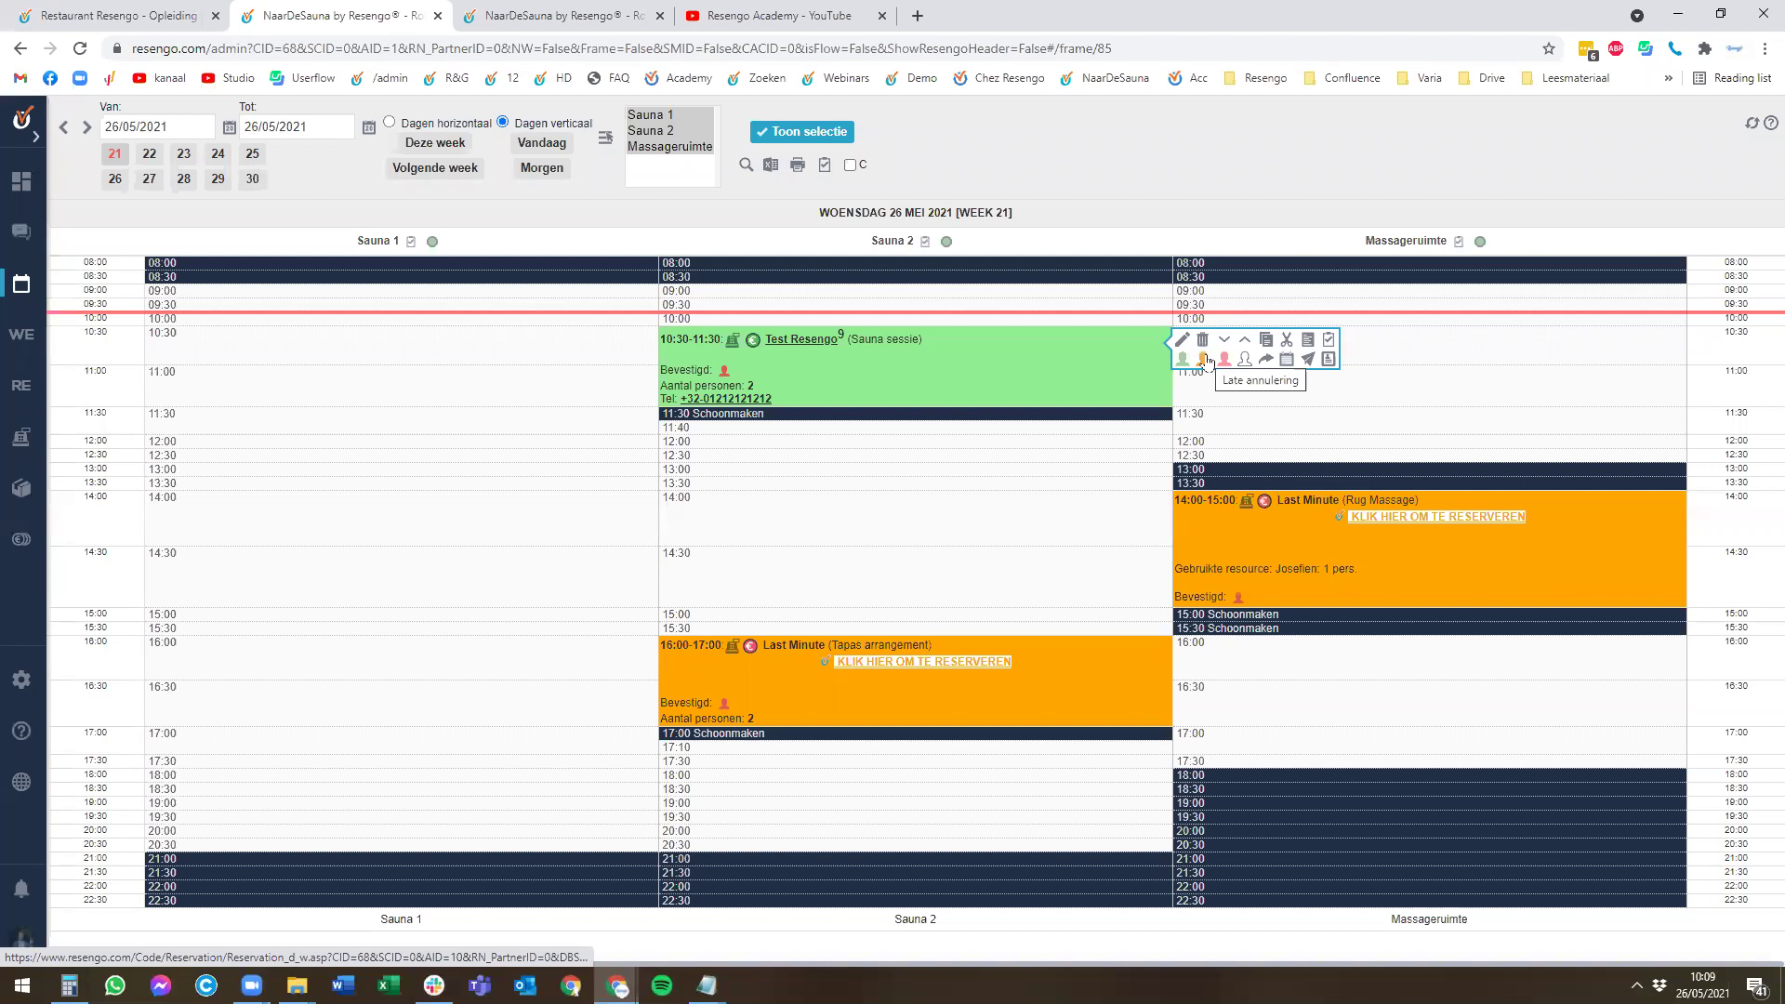
left_click(1204, 359)
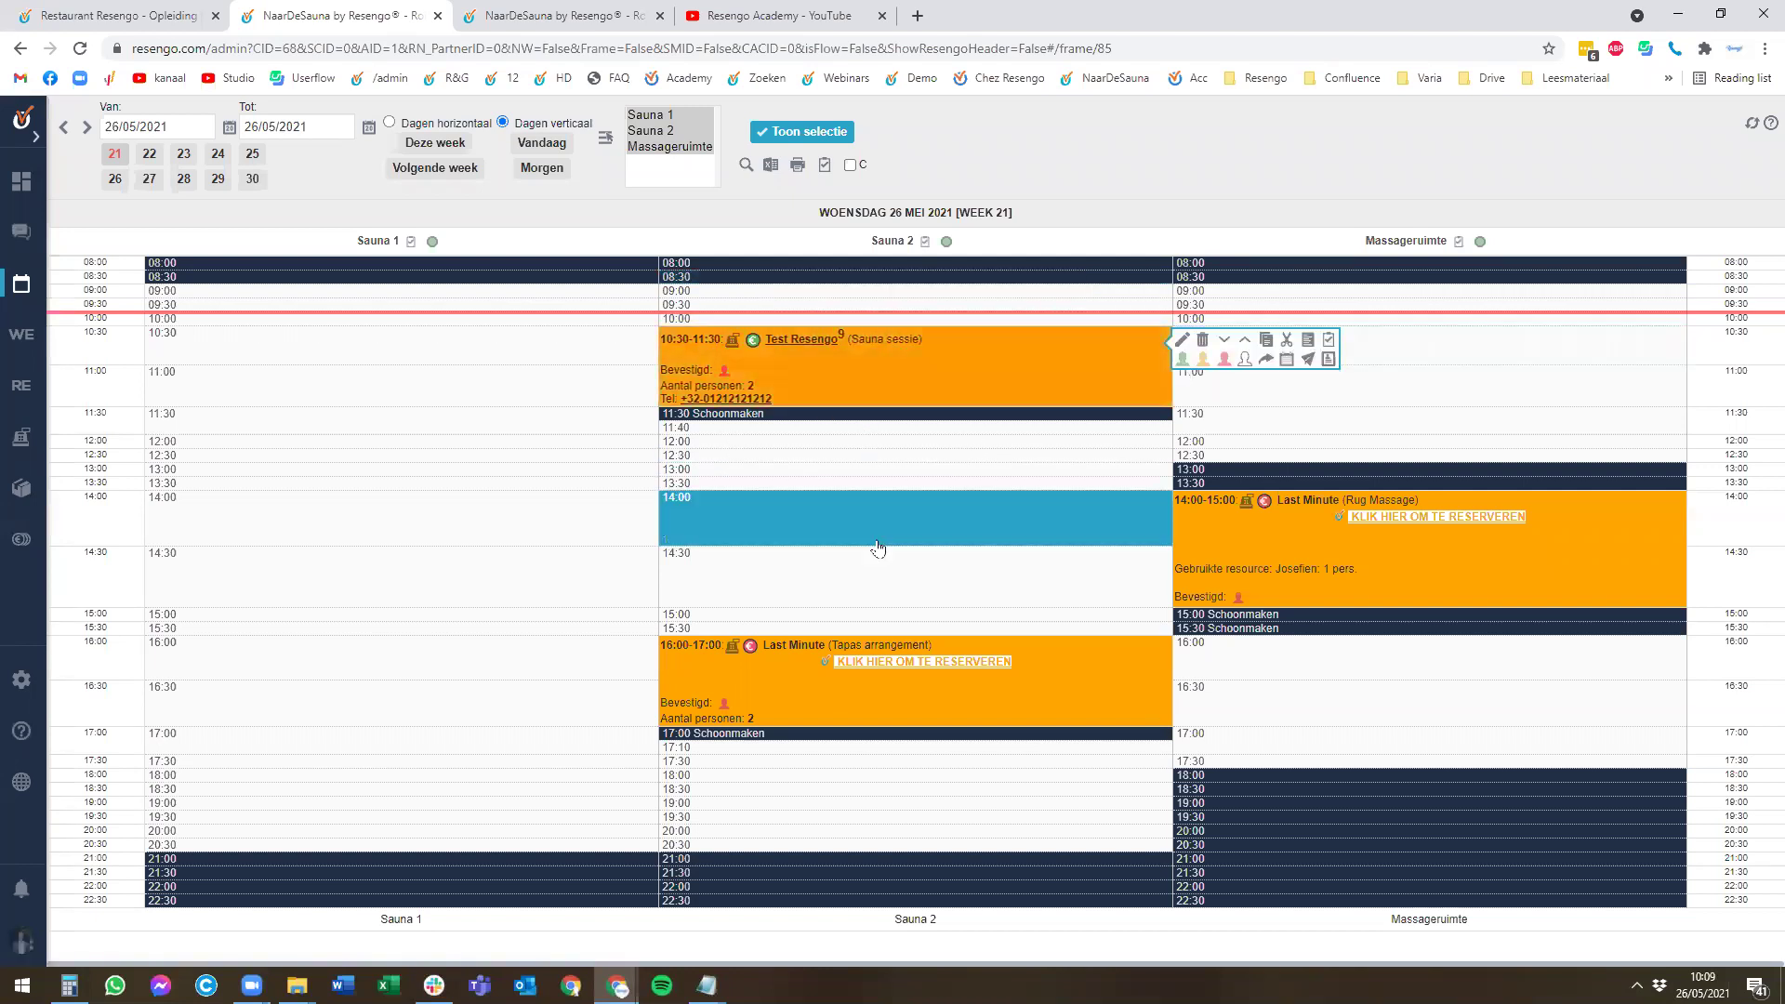
Start a 16:00 Massageruimte reservation for the same test customer, examine the late-cancellation note in the no-show history, and close it unsaved.
mouse_move(1276, 673)
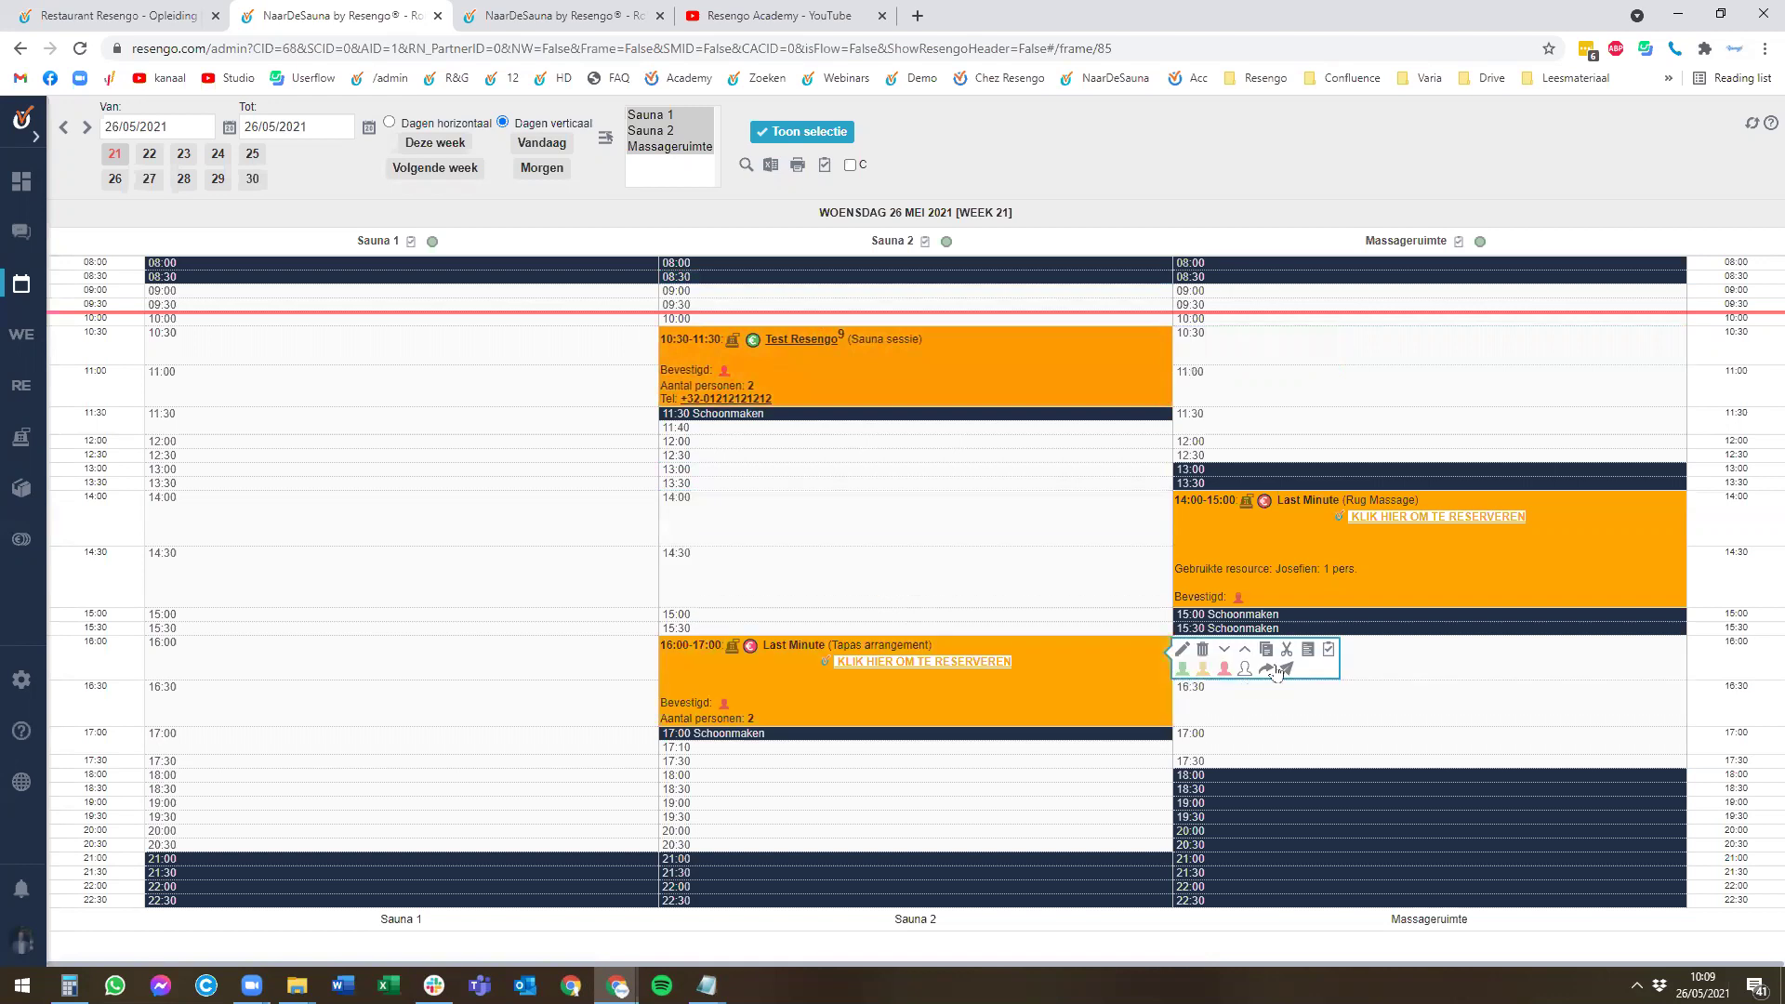
left_click(1484, 670)
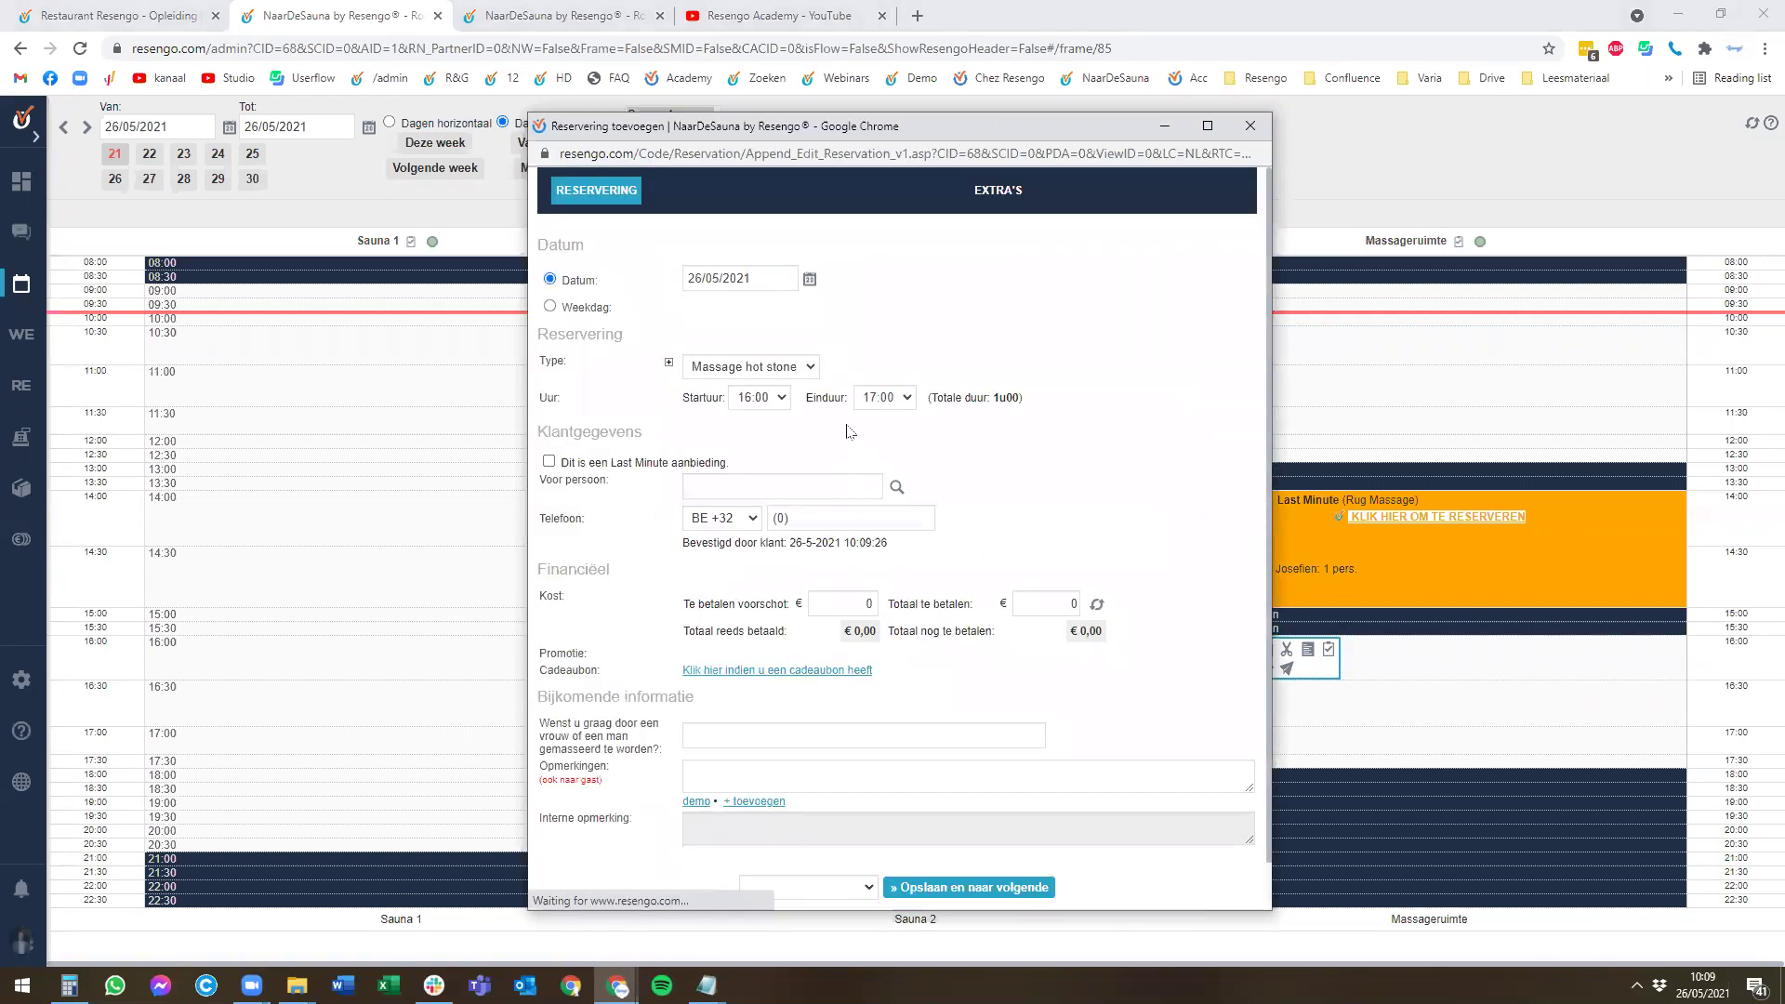
type("resengo")
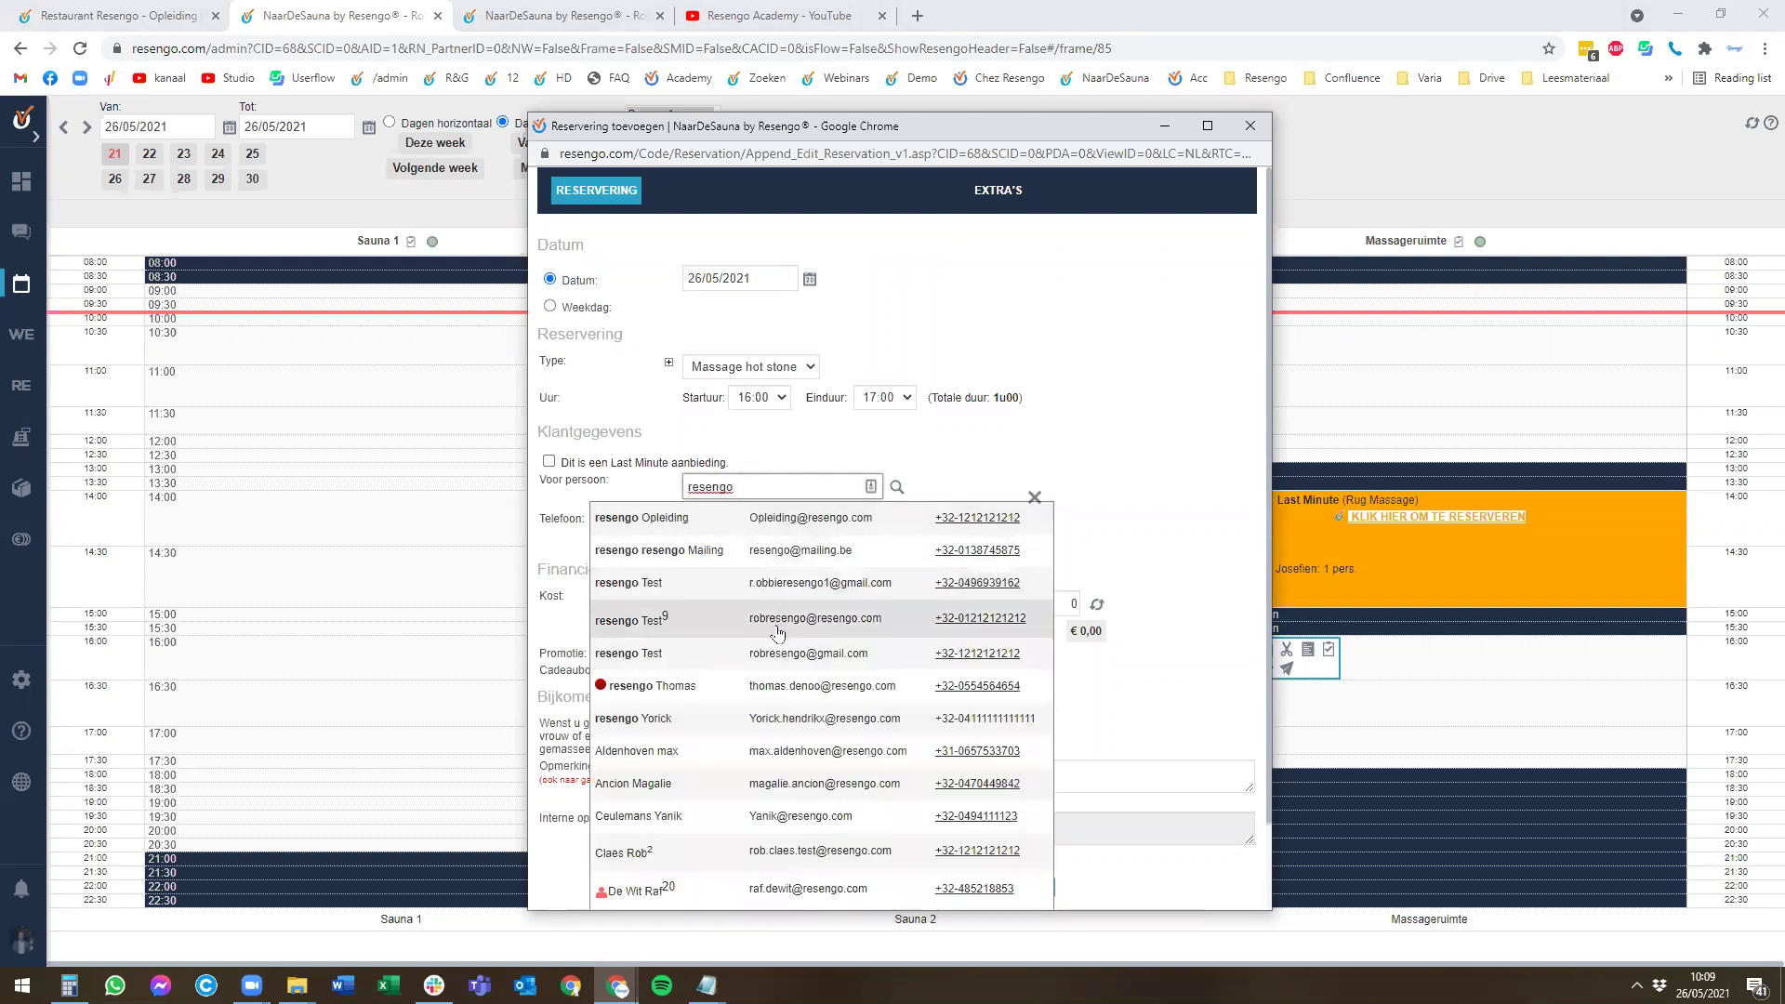
left_click(779, 625)
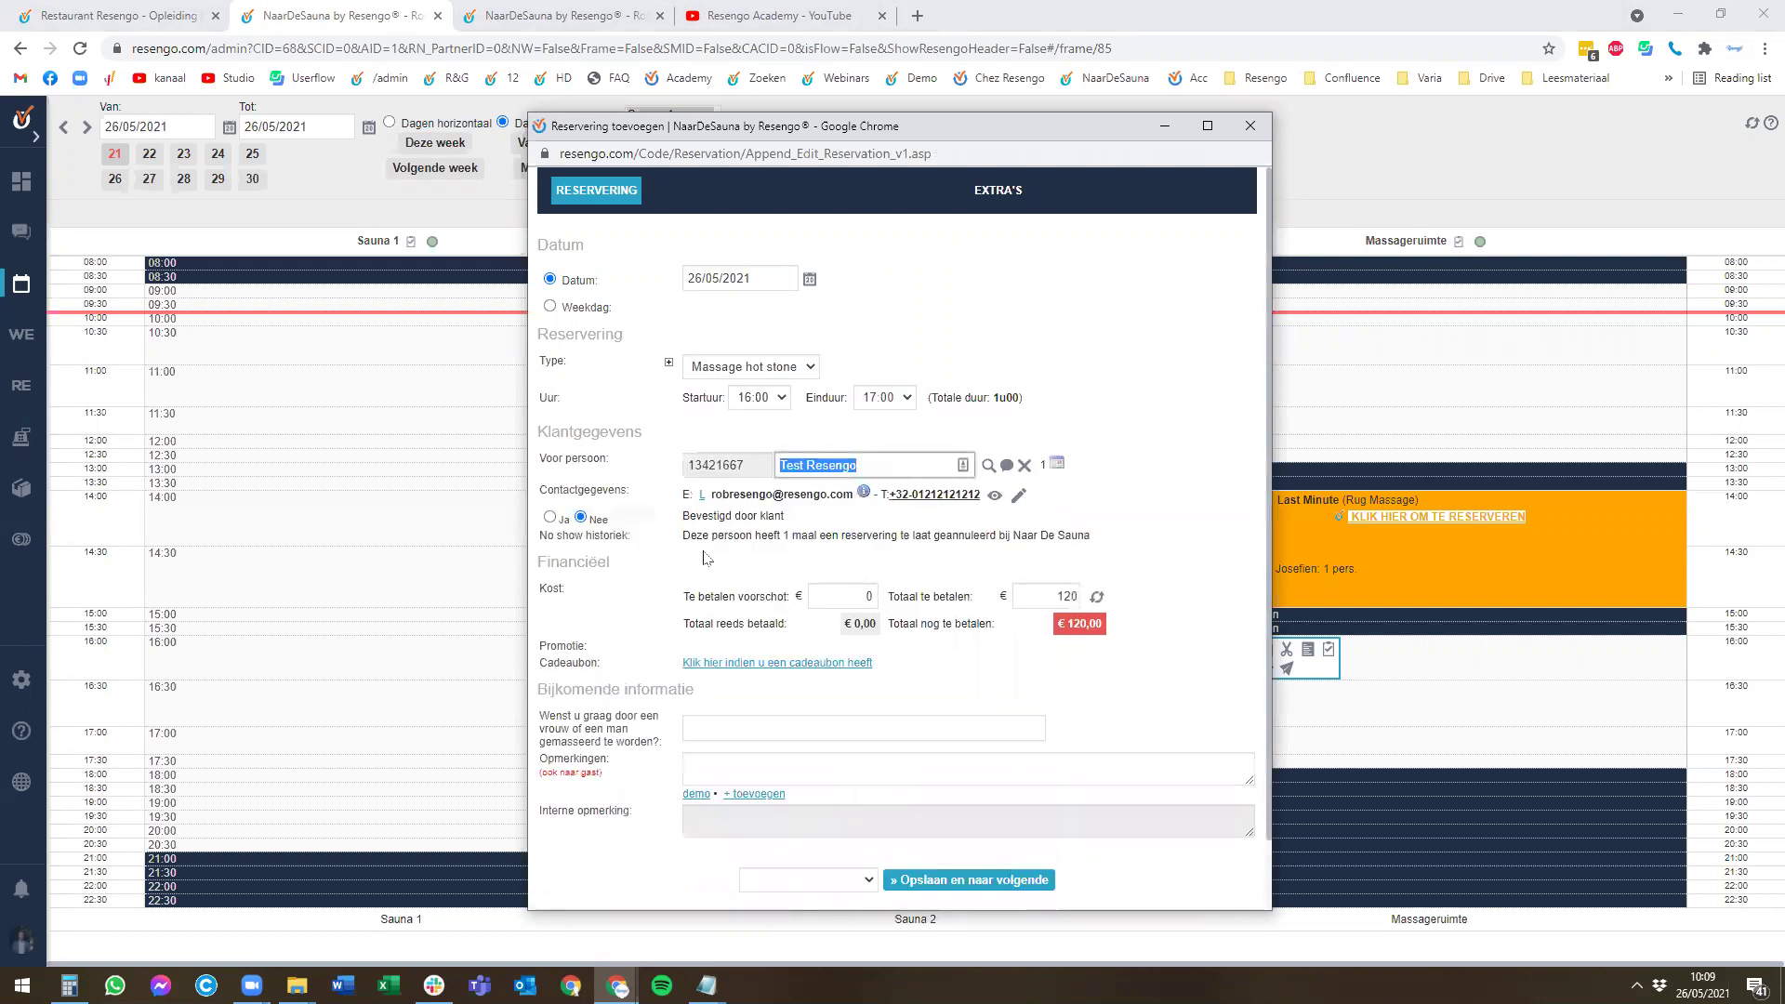
left_click_drag(695, 532, 1079, 537)
left_click(1010, 581)
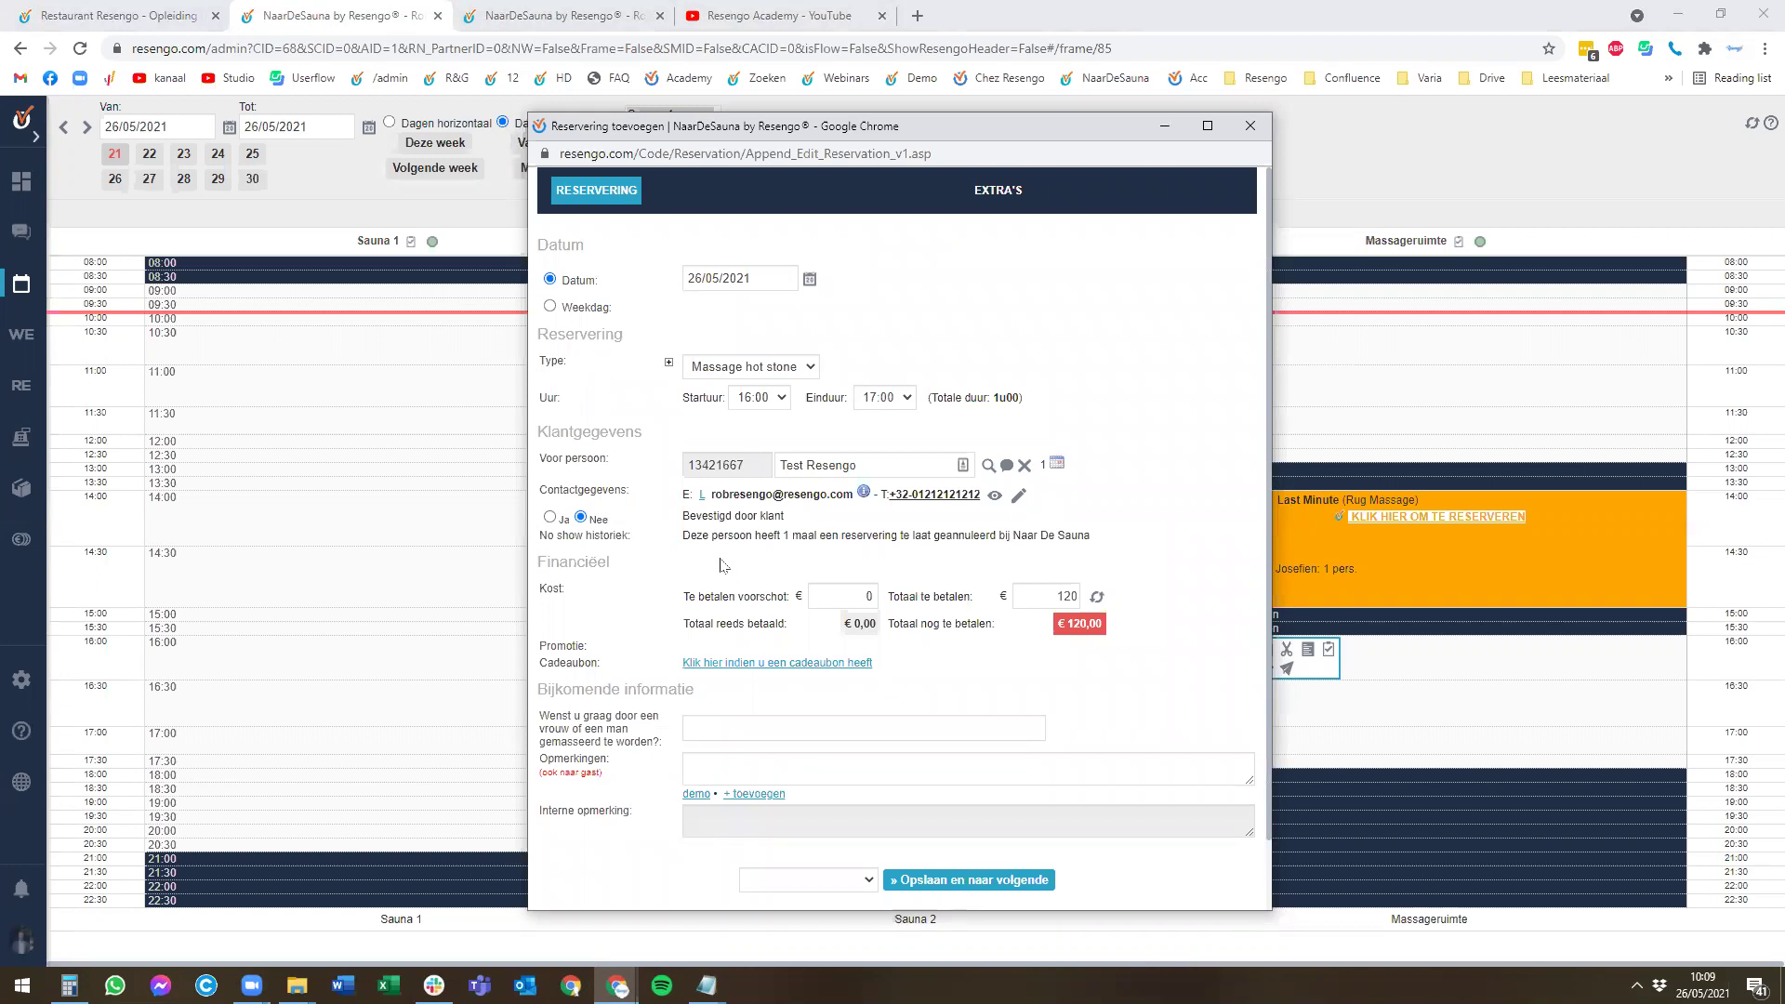
left_click(1248, 127)
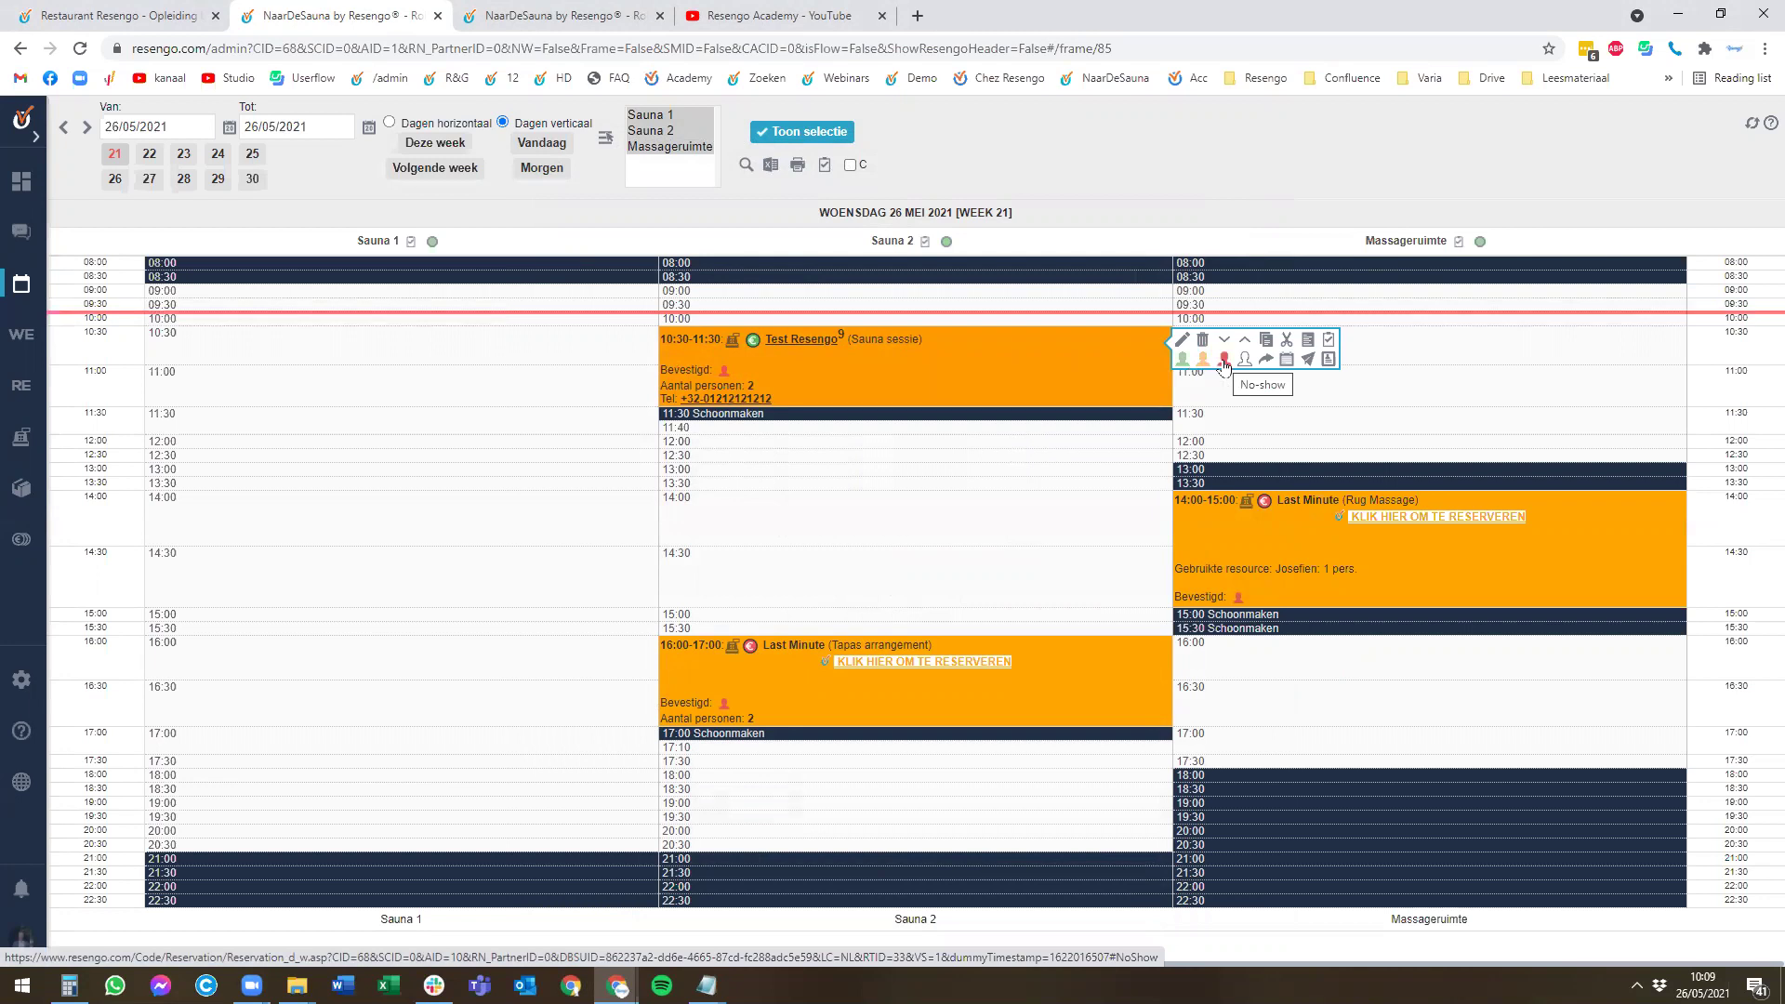
Mark the 10:30 Sauna sessie in Sauna 2 as a no-show without e-mailing the customer.
left_click(1224, 359)
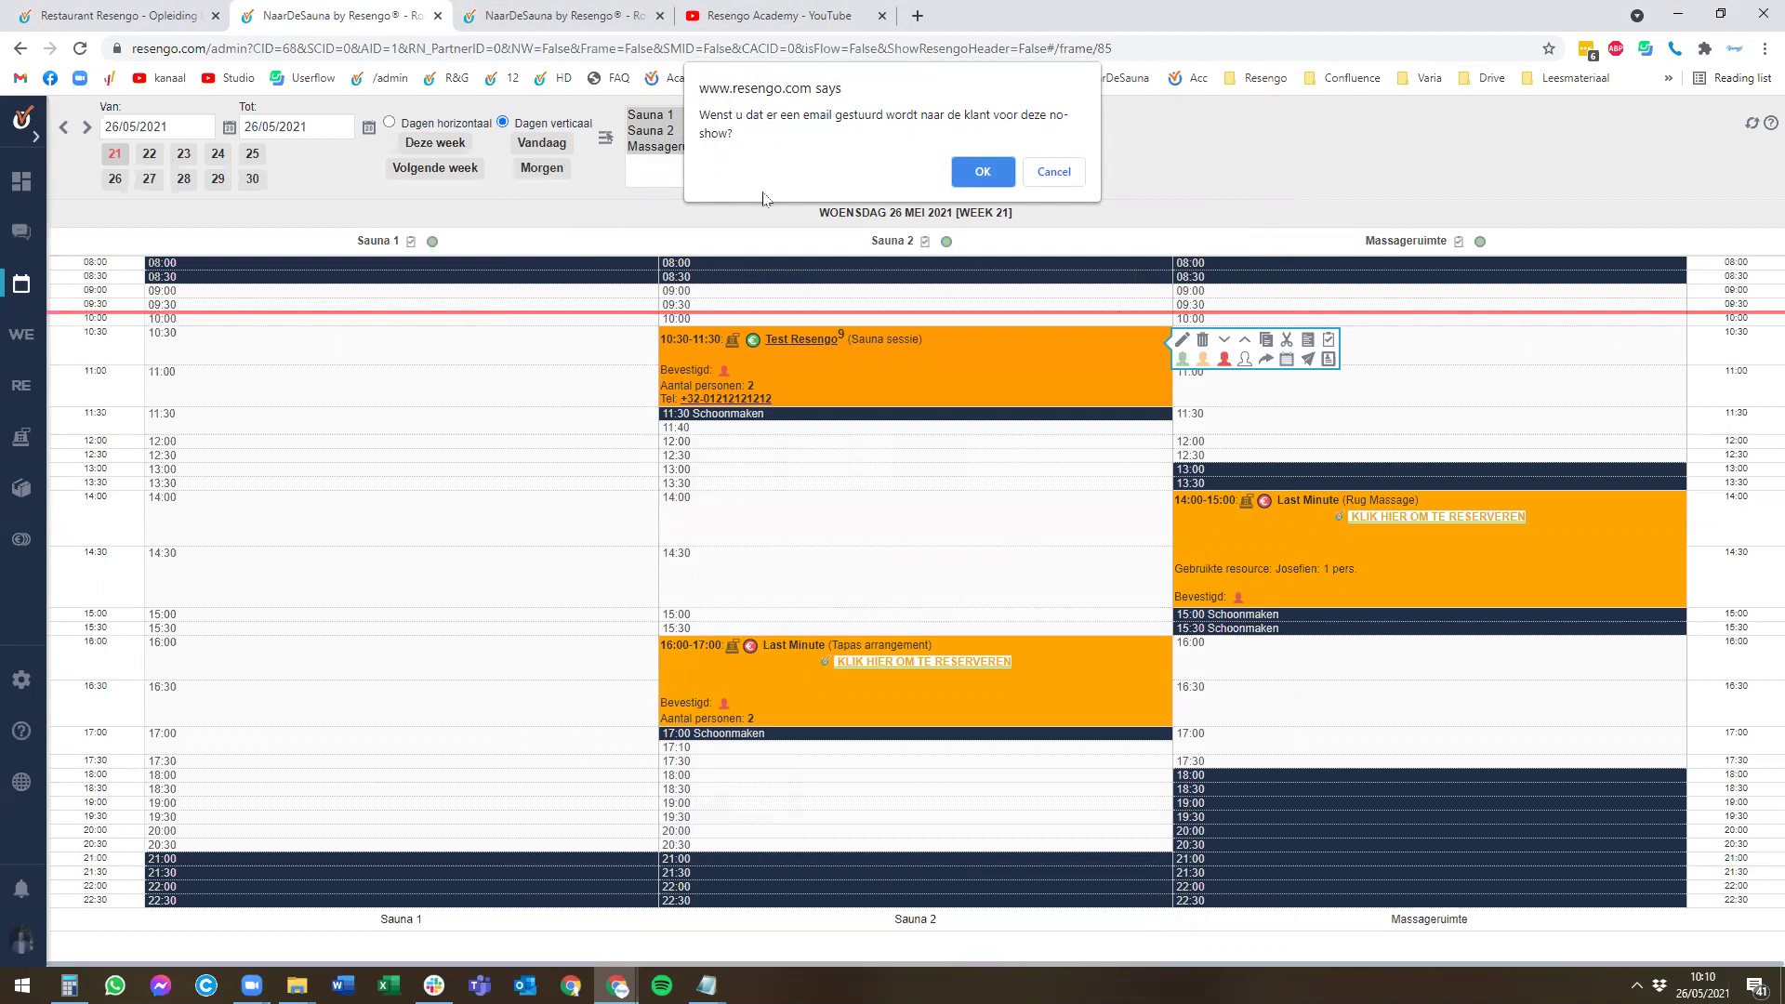
left_click(1054, 173)
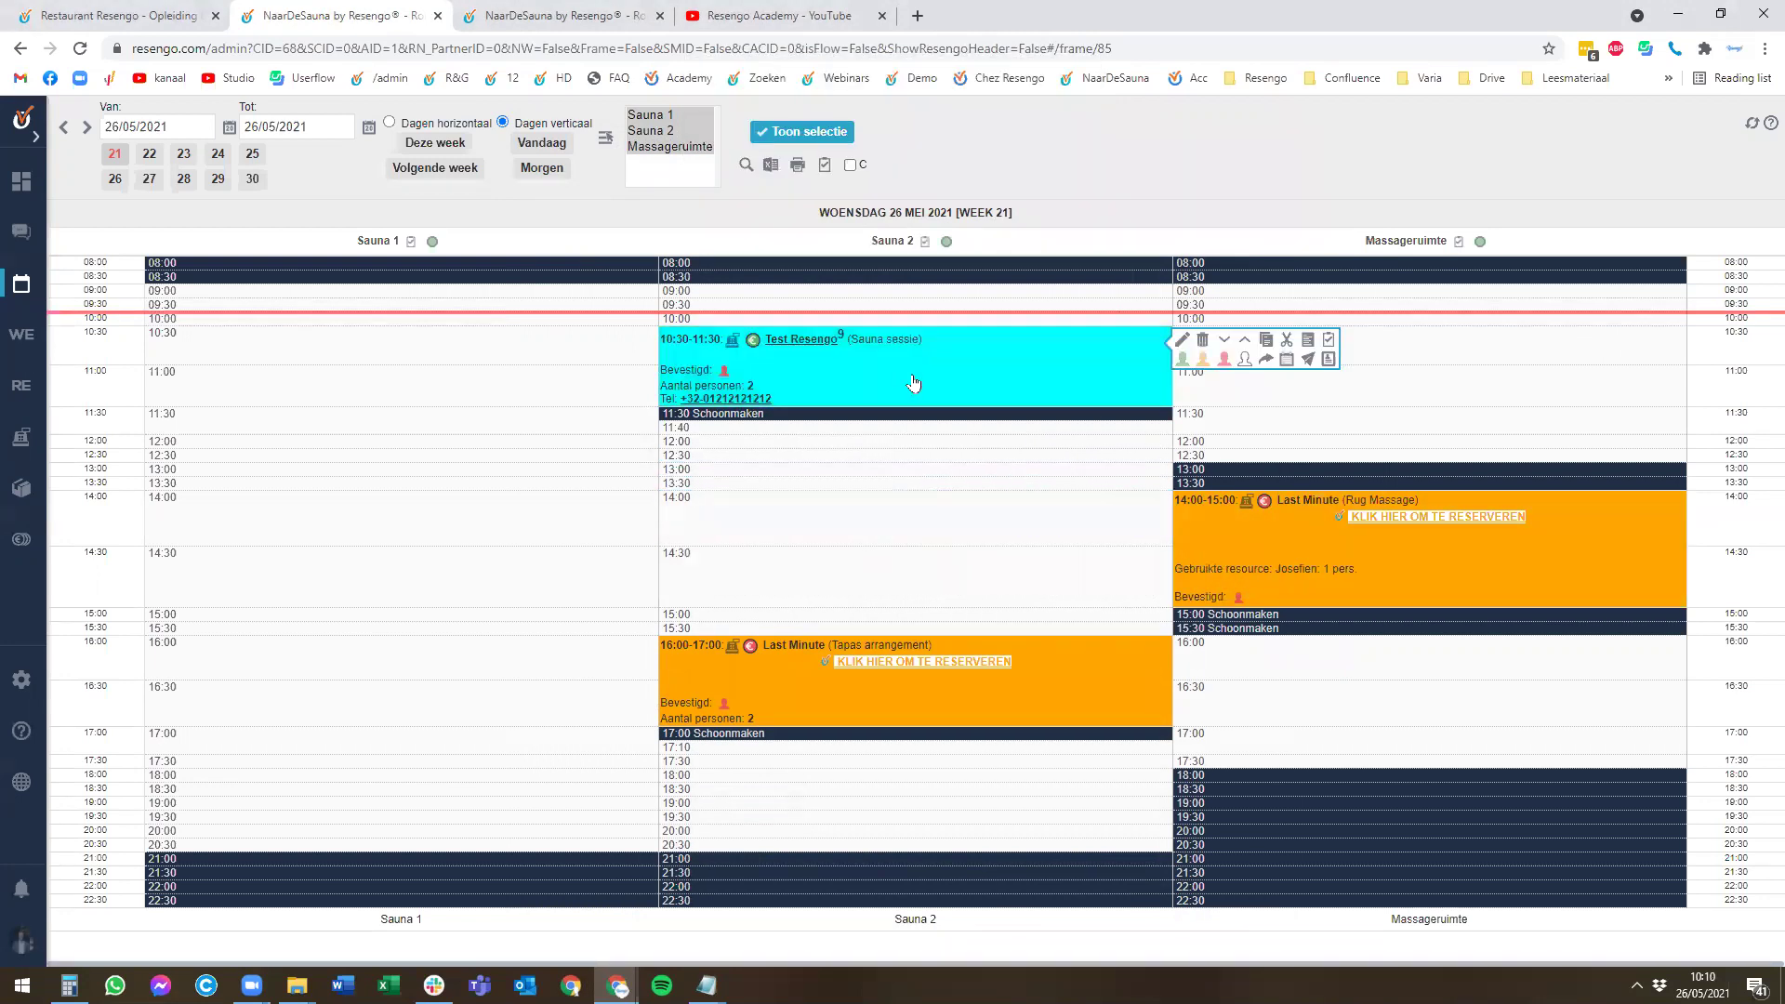
Start another 16:00 Massageruimte reservation for the test customer, examine the no-show note and its detailed history, and close both windows unsaved.
left_click(1411, 650)
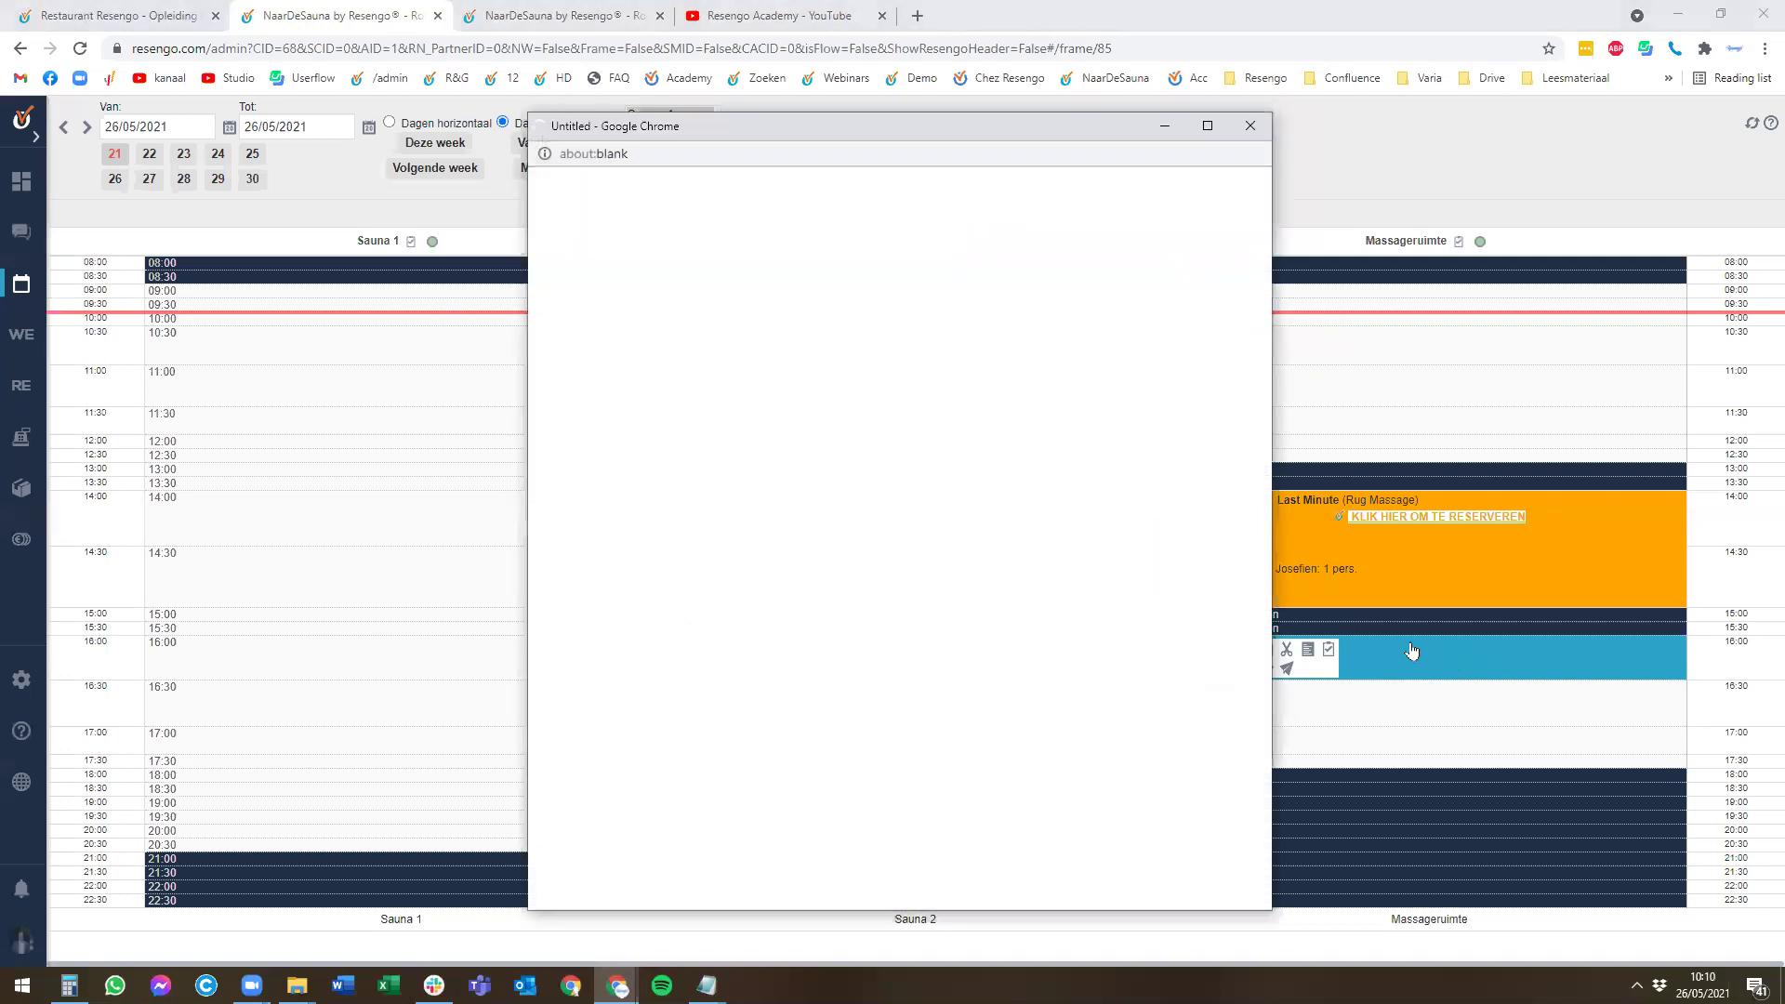
type("Resengo")
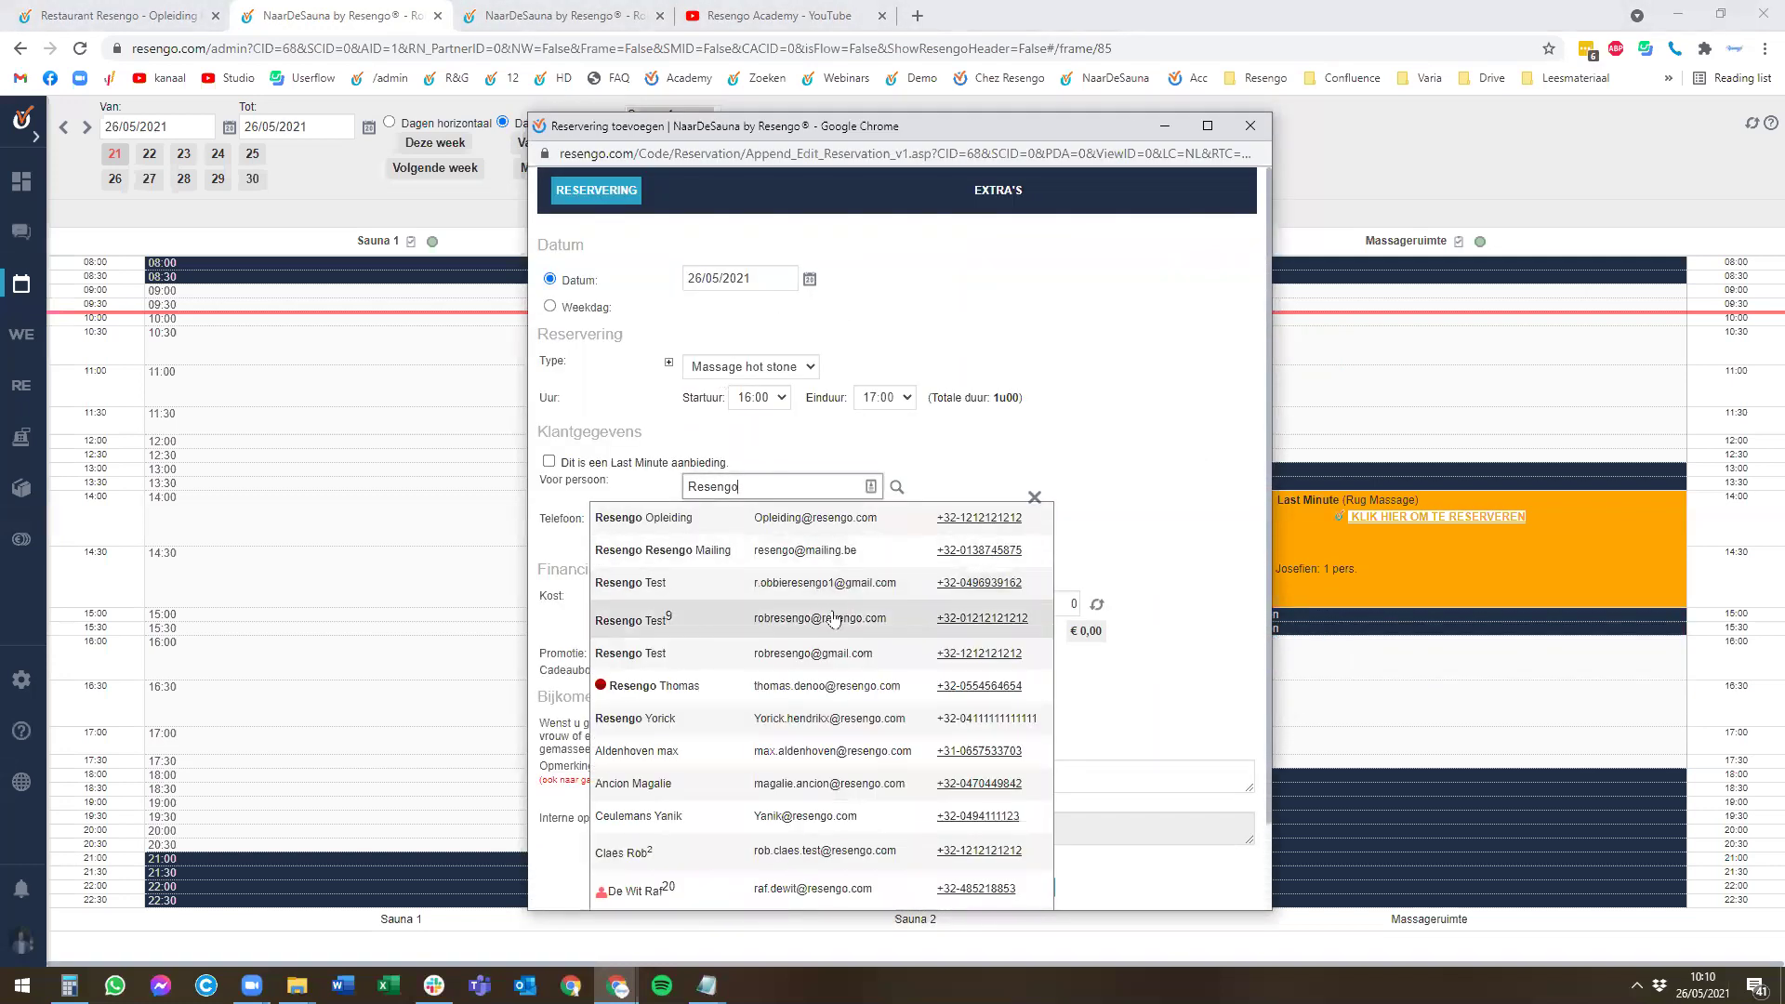
left_click(798, 665)
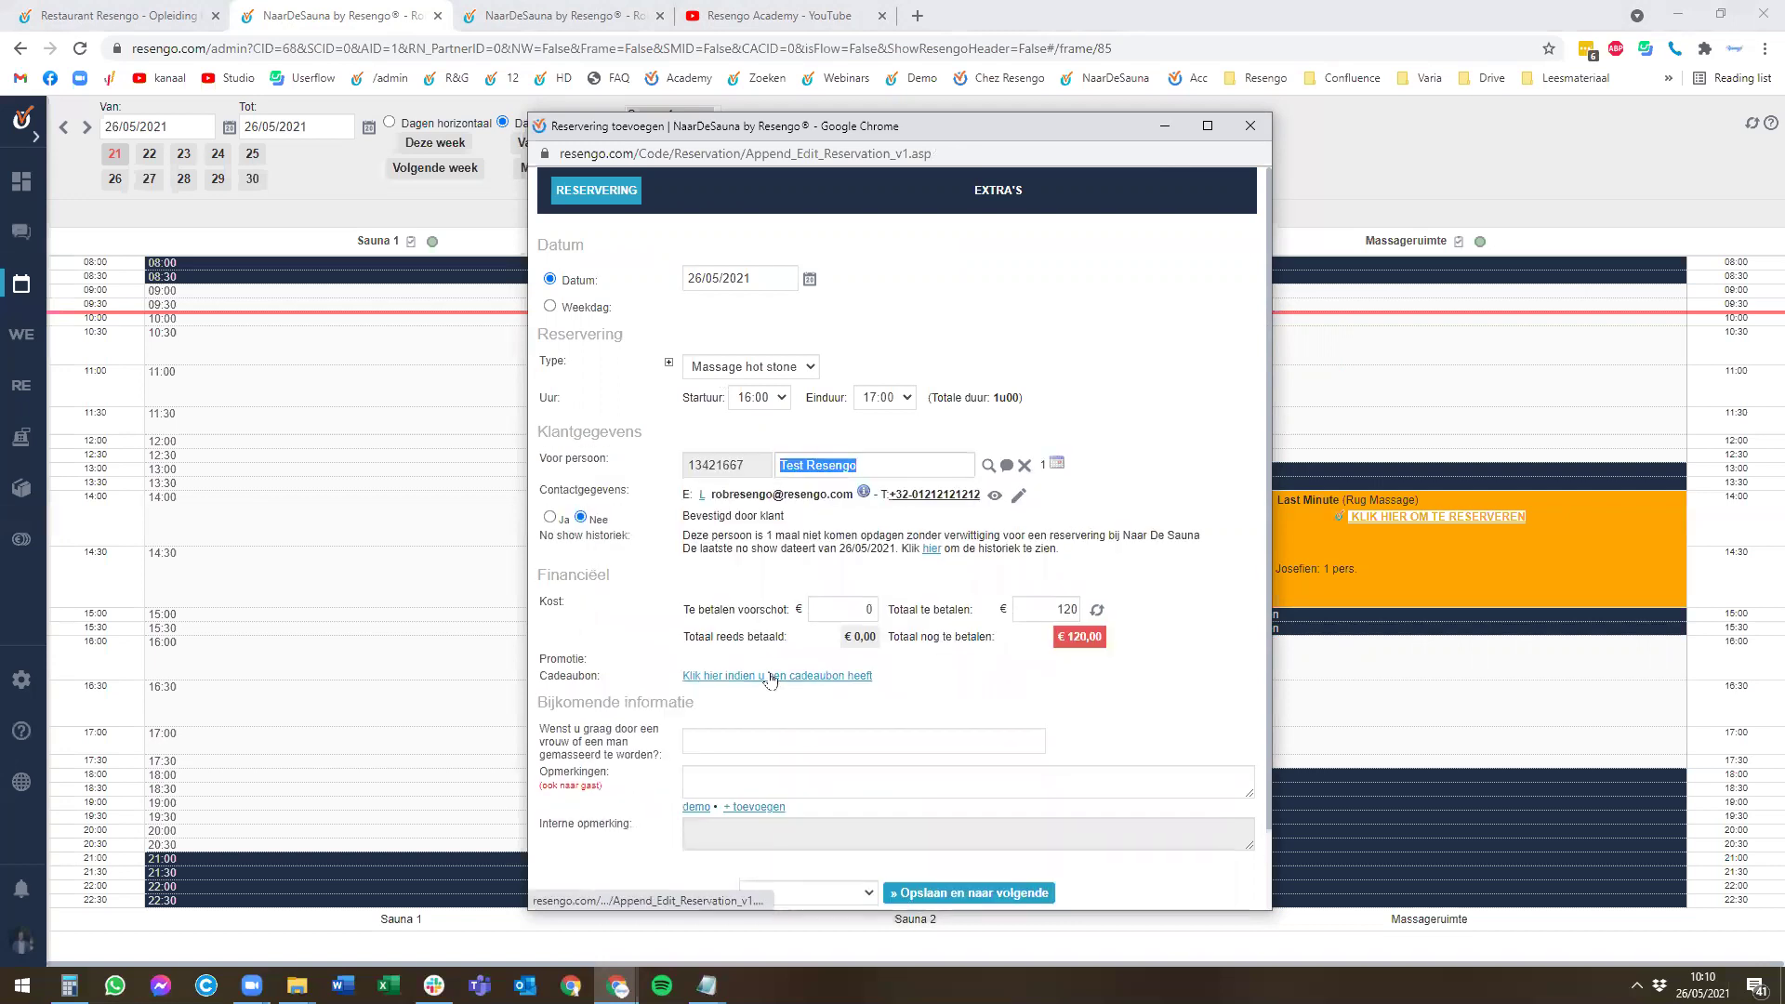
triple_click(739, 540)
left_click(1069, 558)
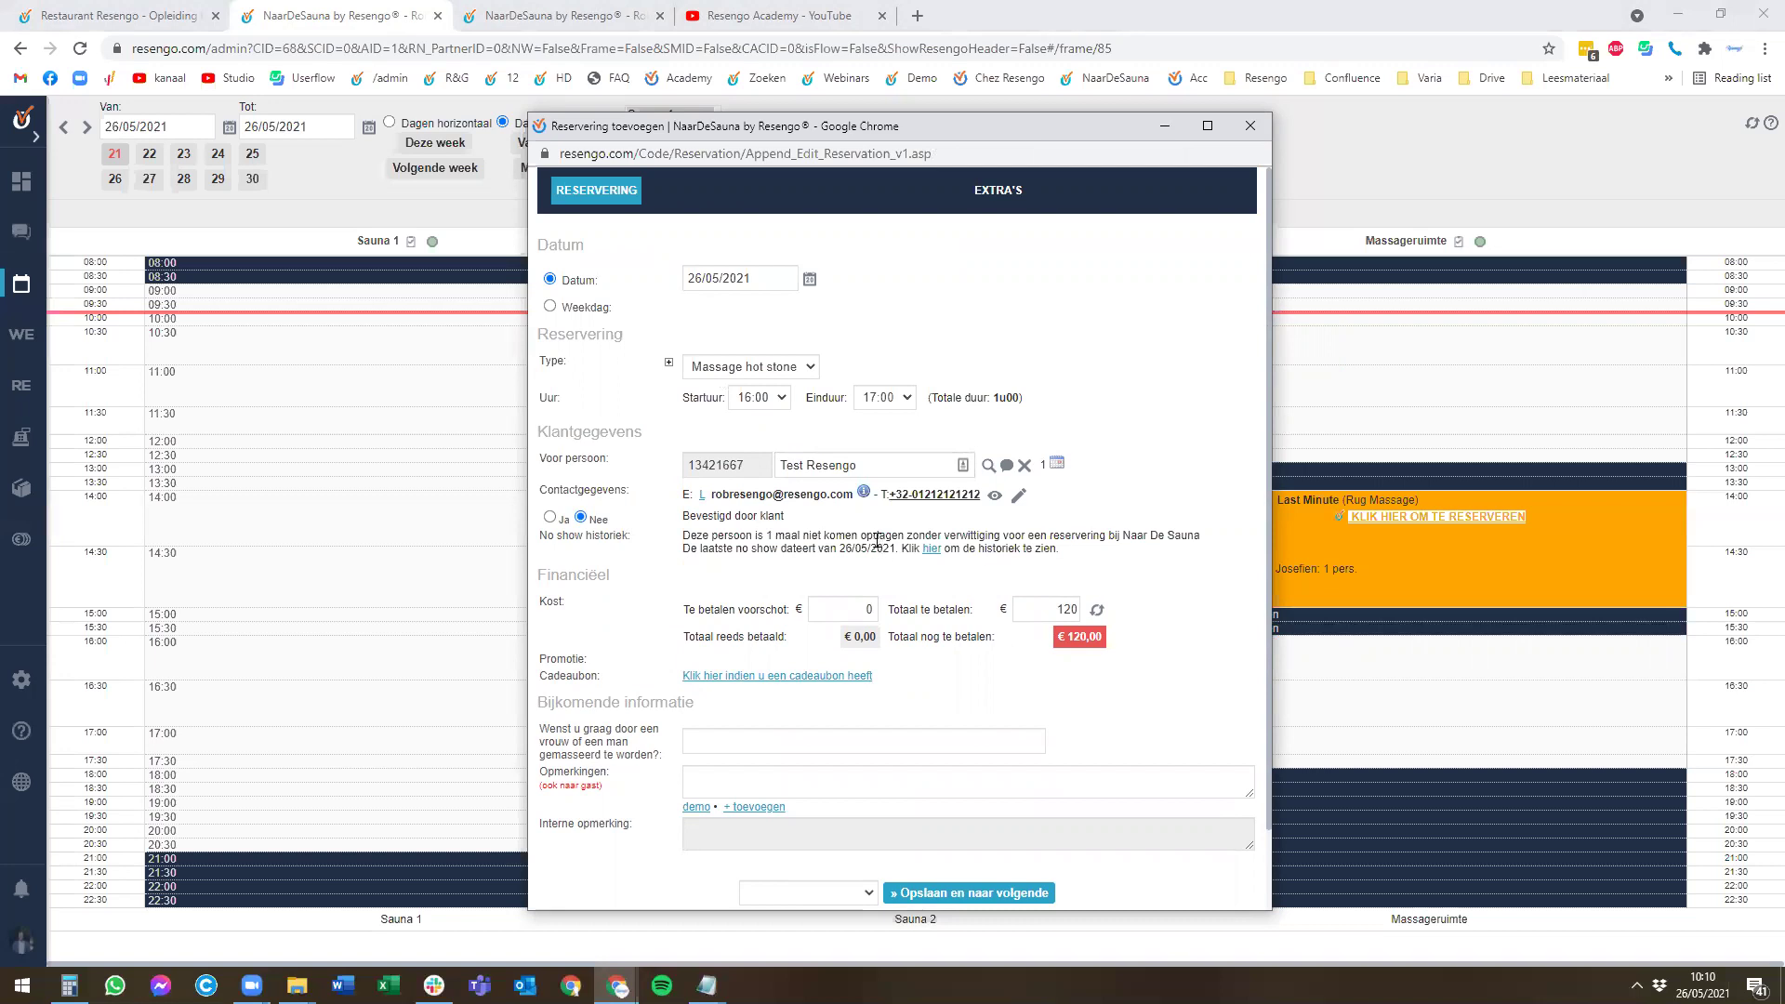
left_click_drag(749, 549, 890, 551)
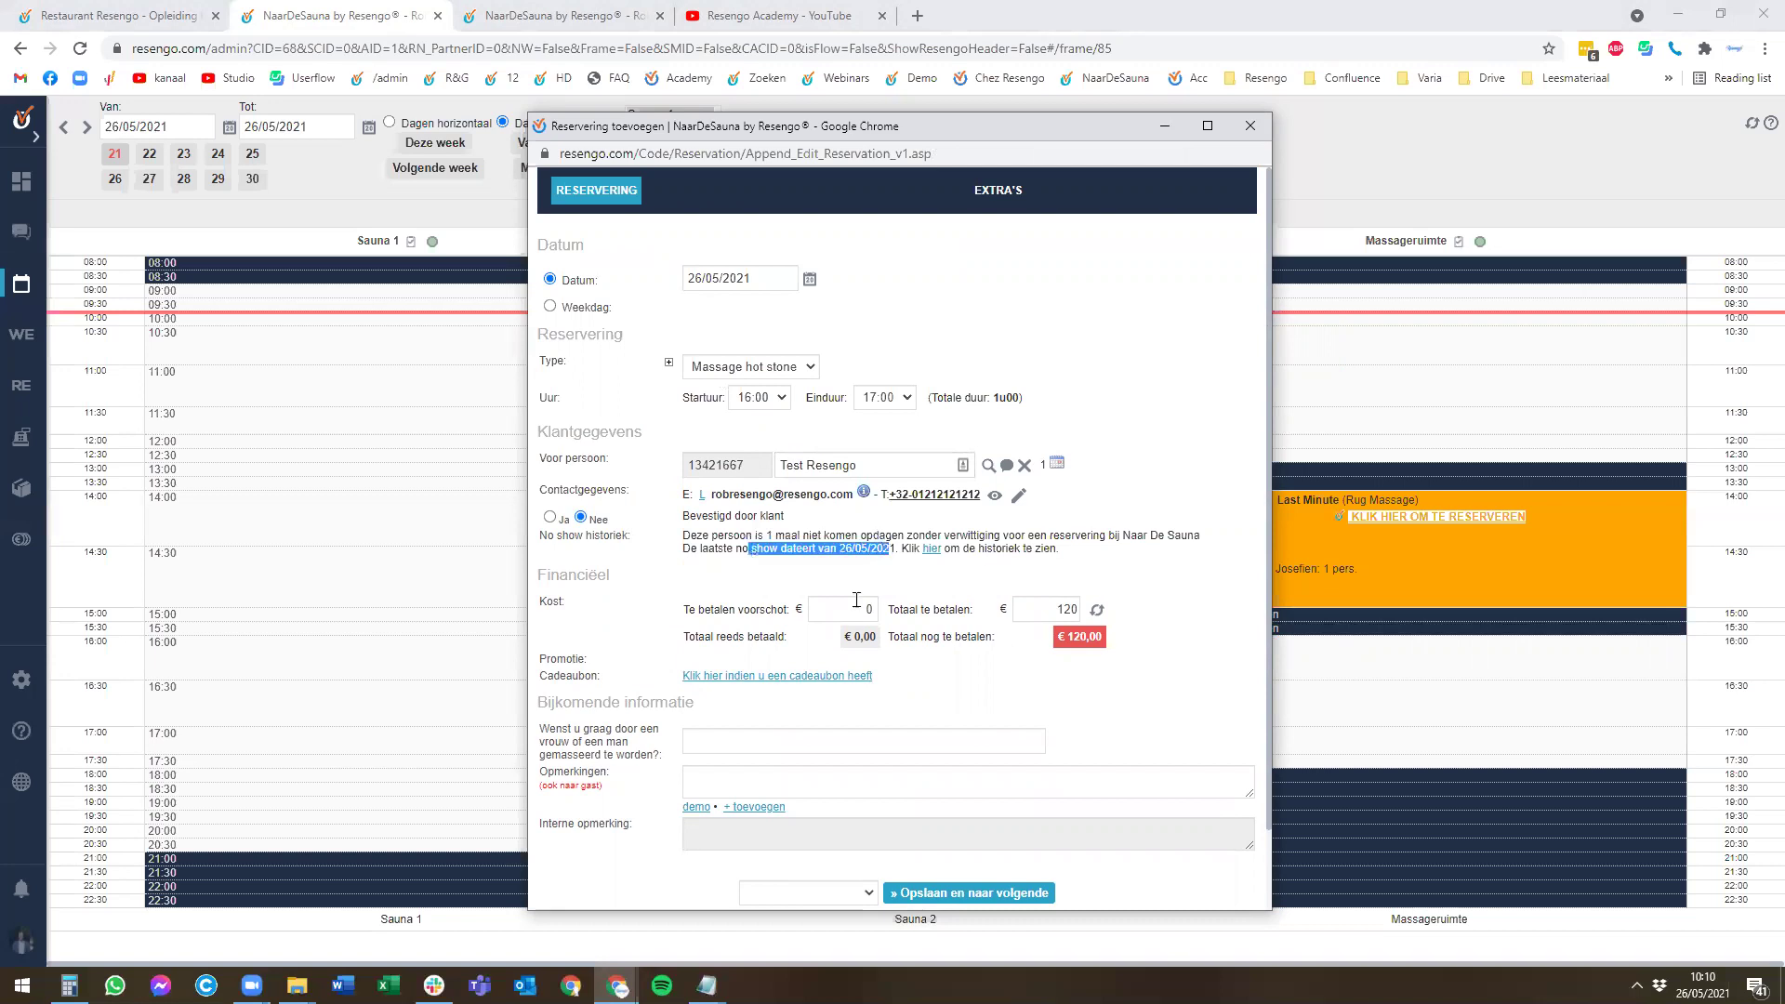
left_click(931, 549)
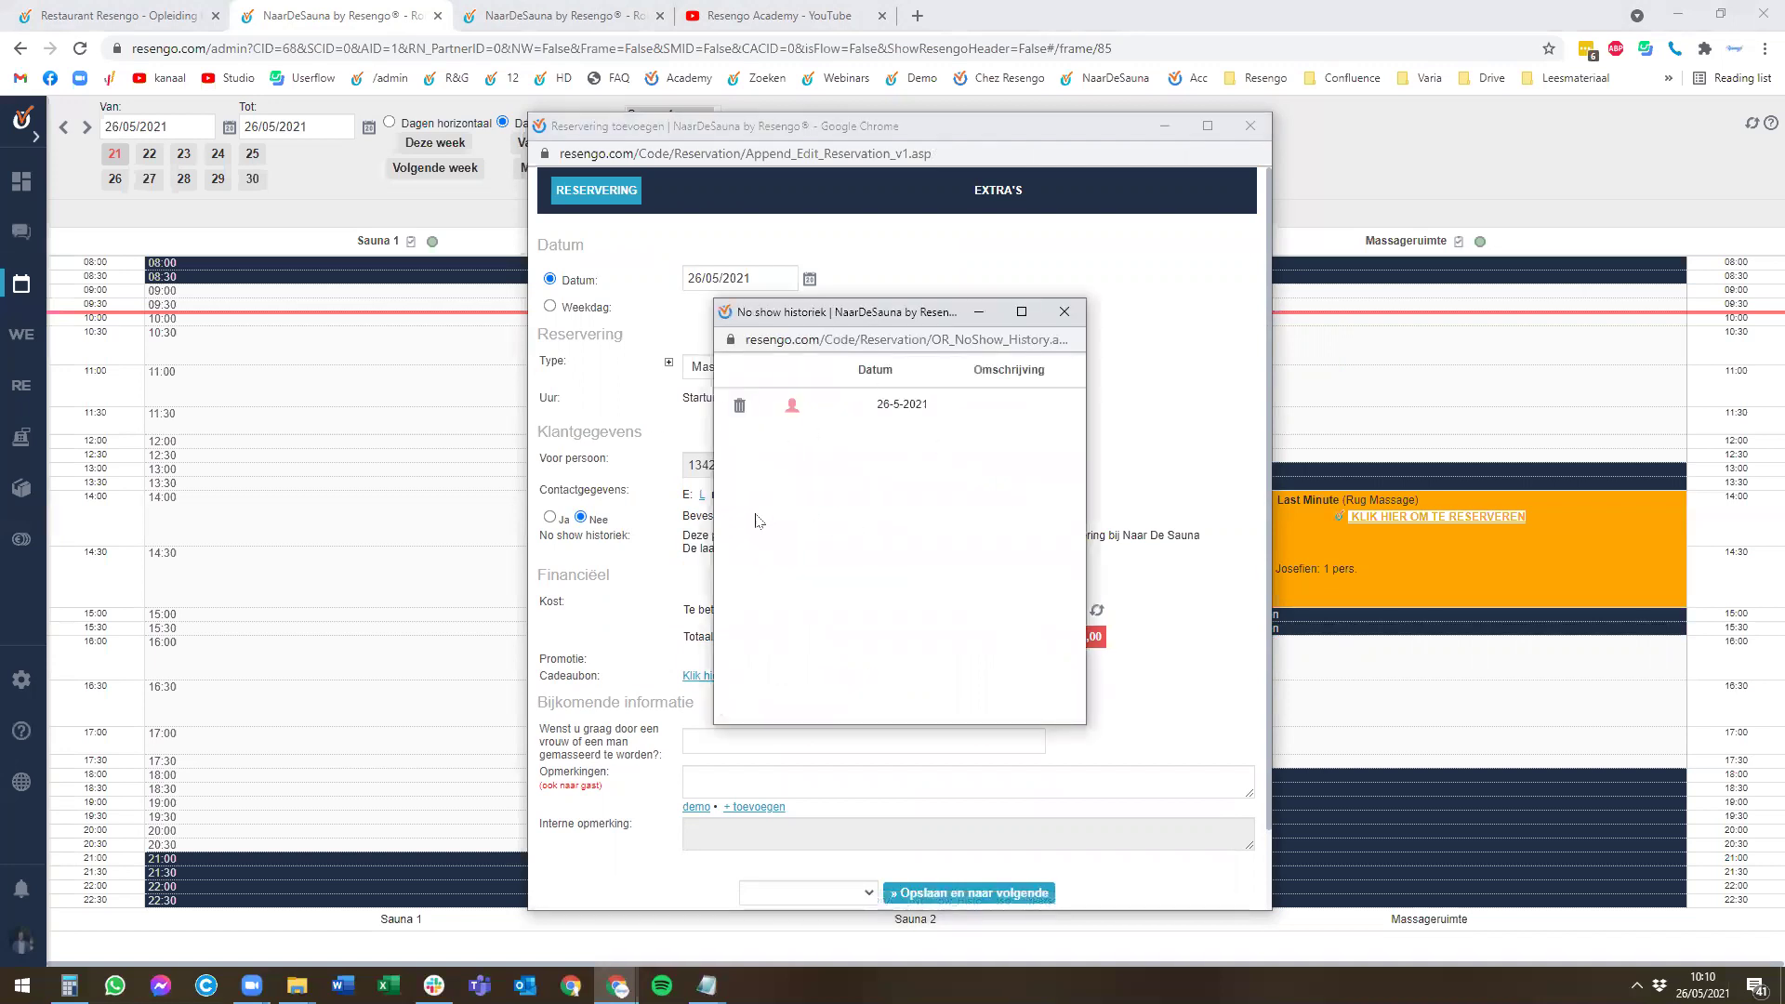
left_click(1064, 311)
left_click(1250, 126)
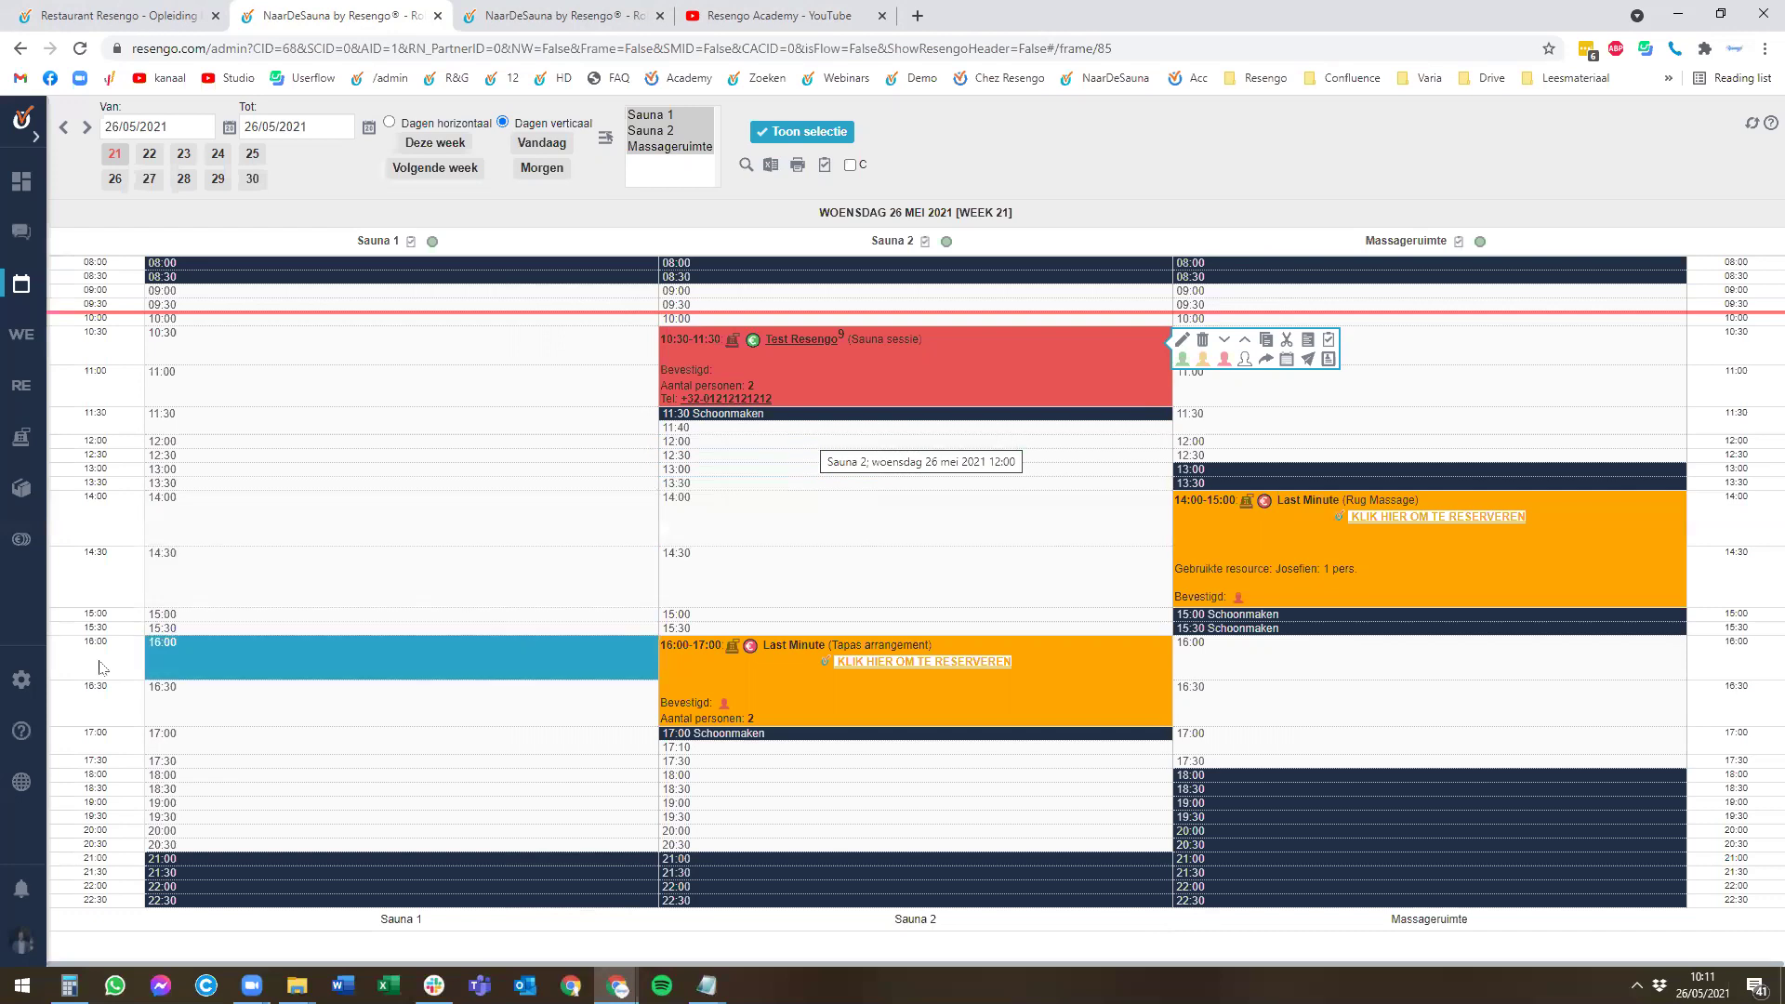
Open the Resengo modules overview and examine the description and installation option of the SMS-credits module.
left_click(21, 688)
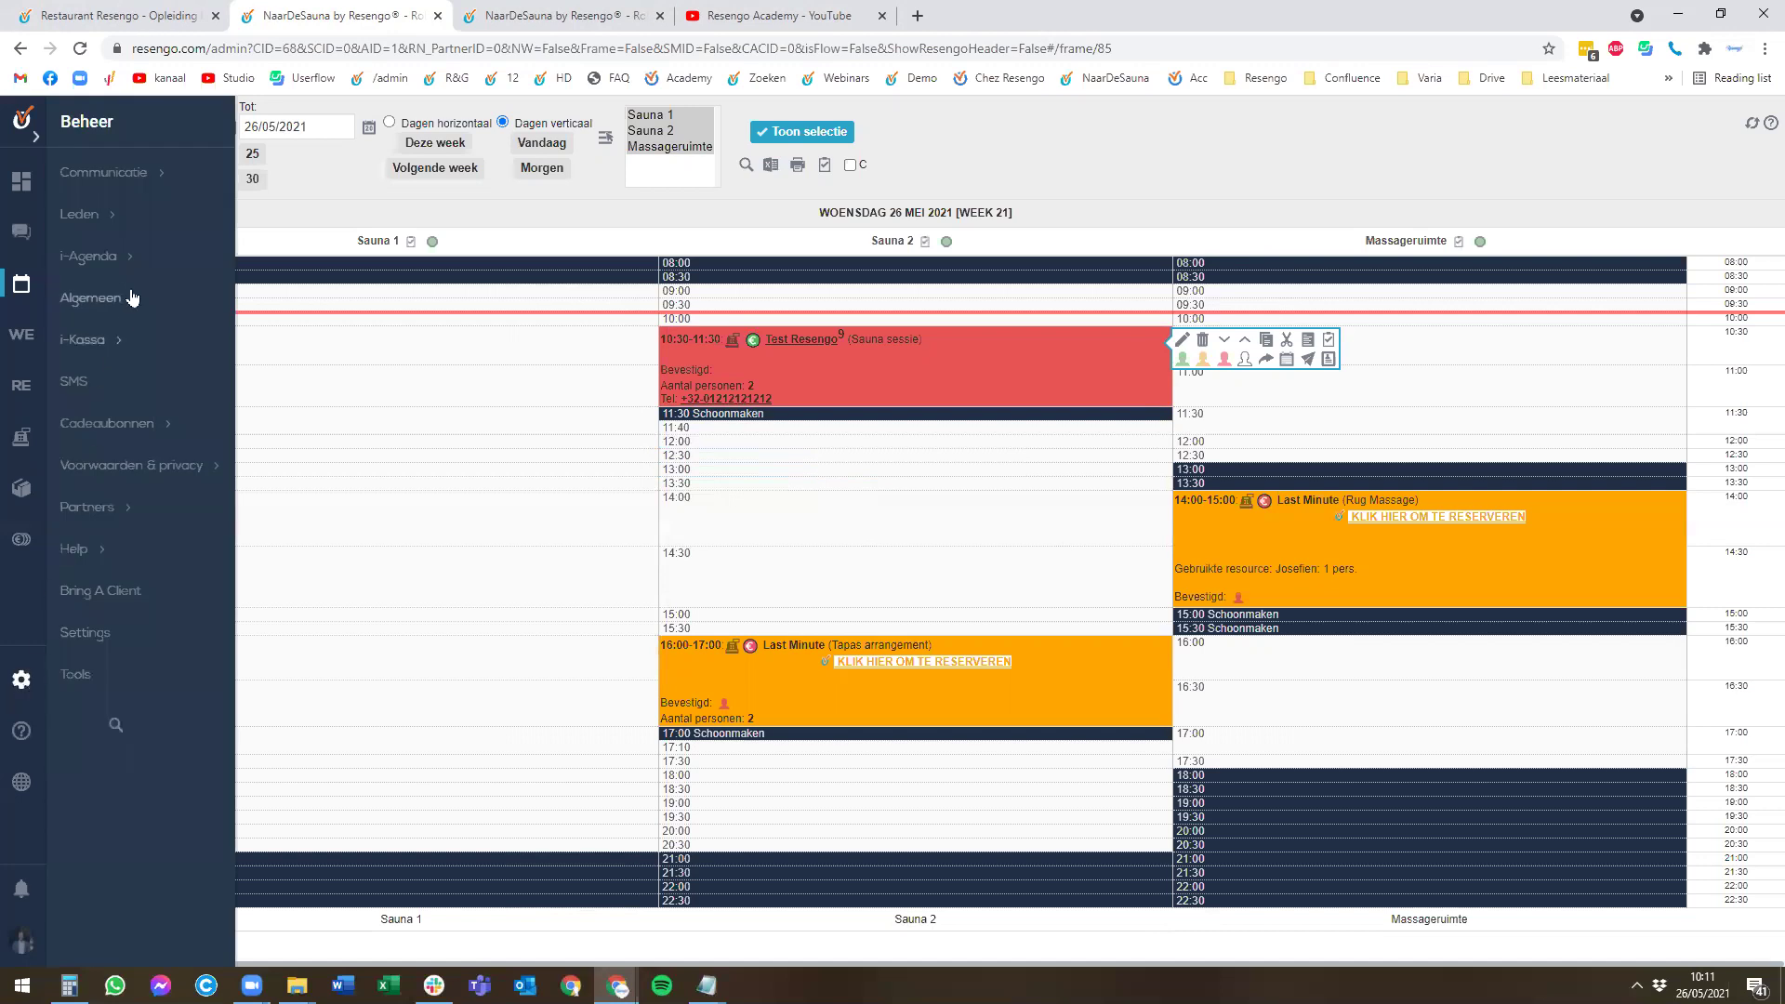
mouse_move(131, 298)
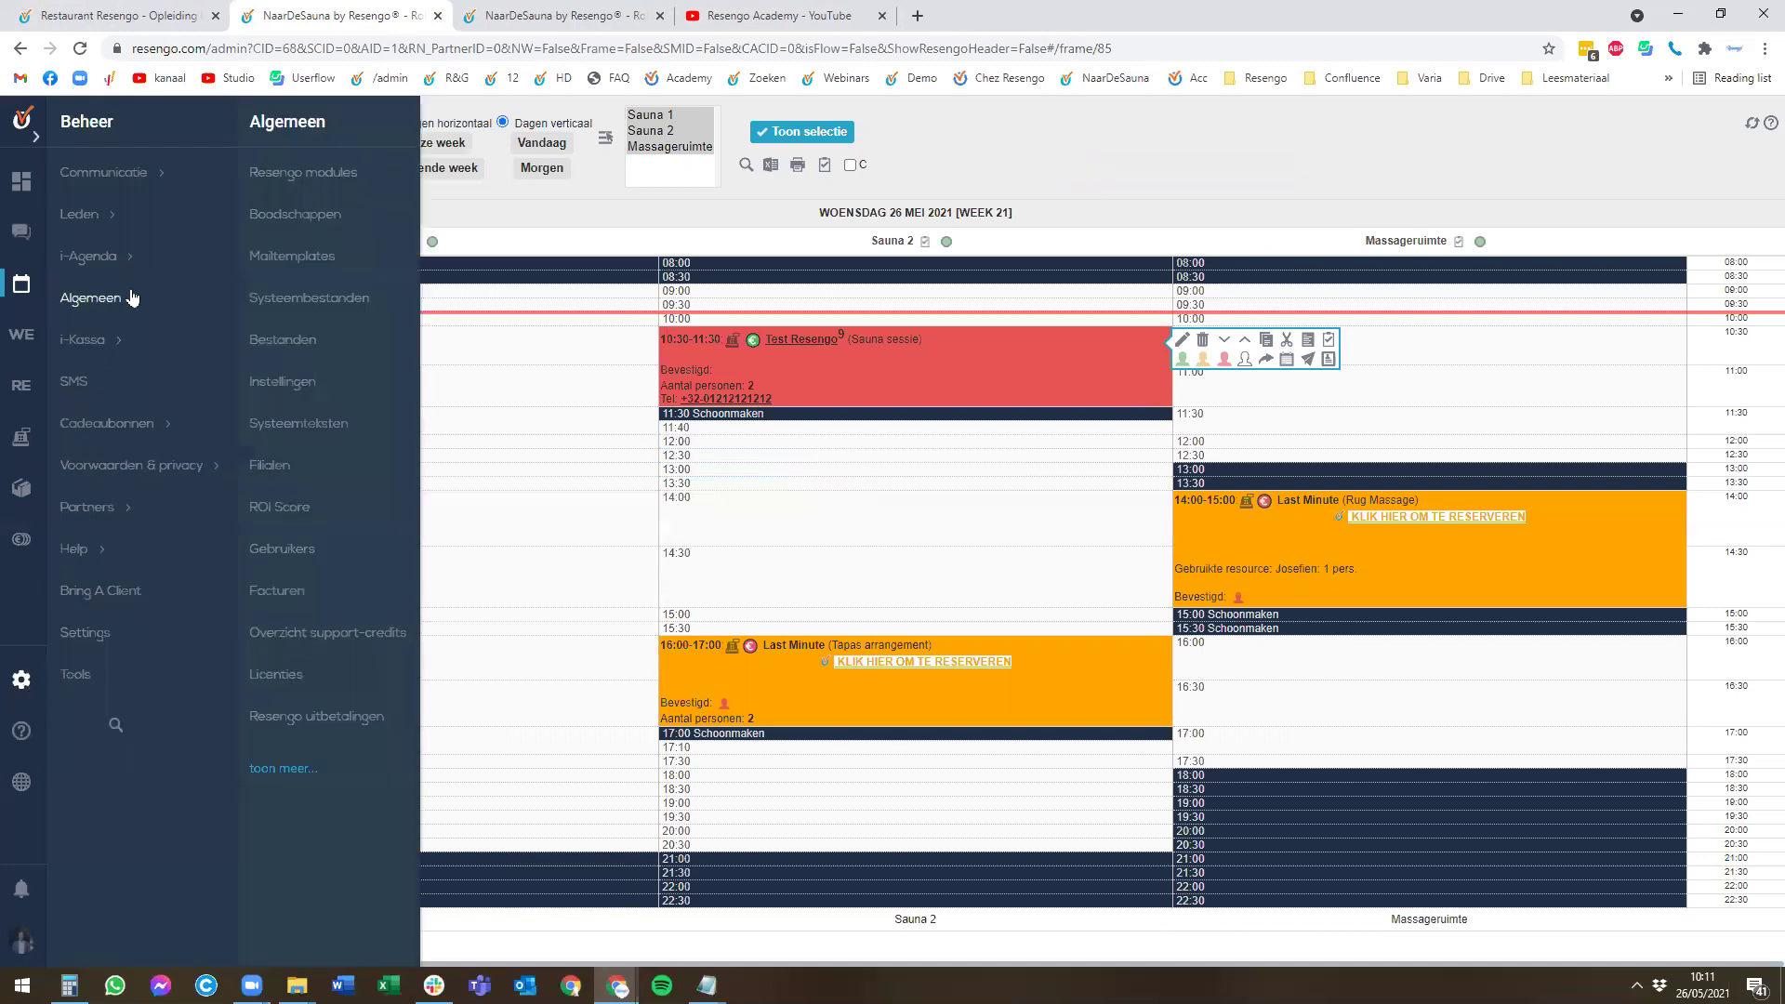
left_click(297, 182)
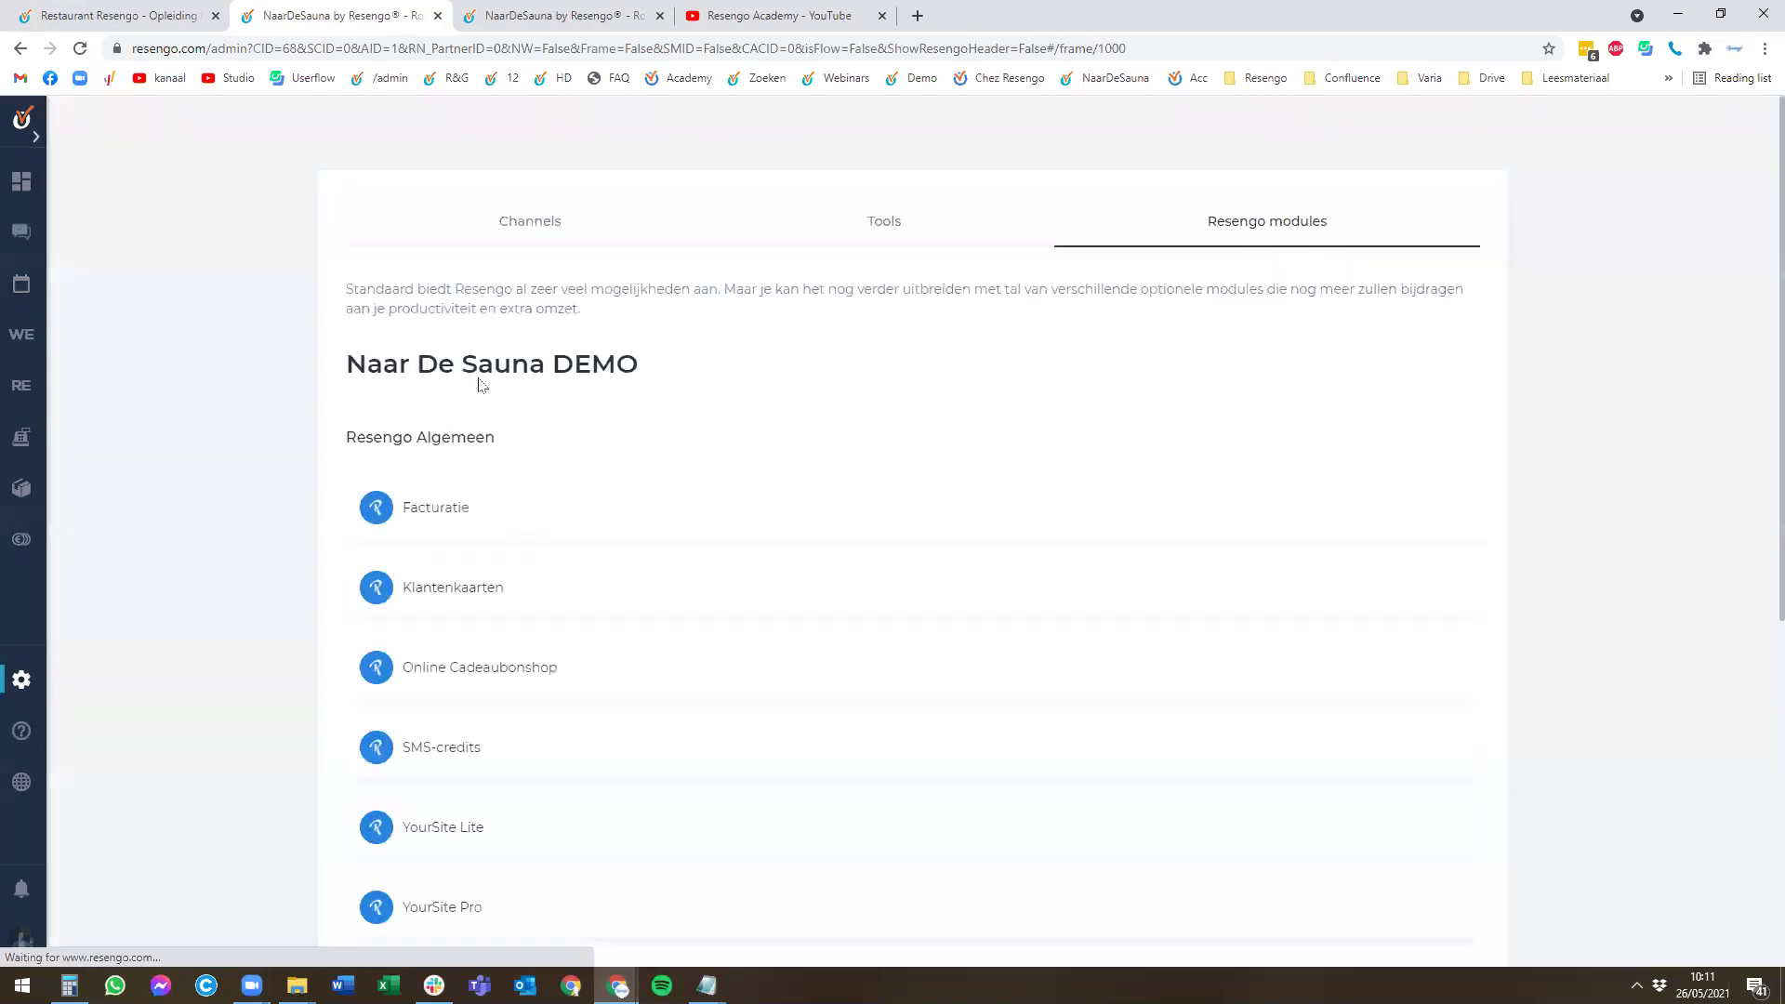
scroll(474, 388, "down", 2)
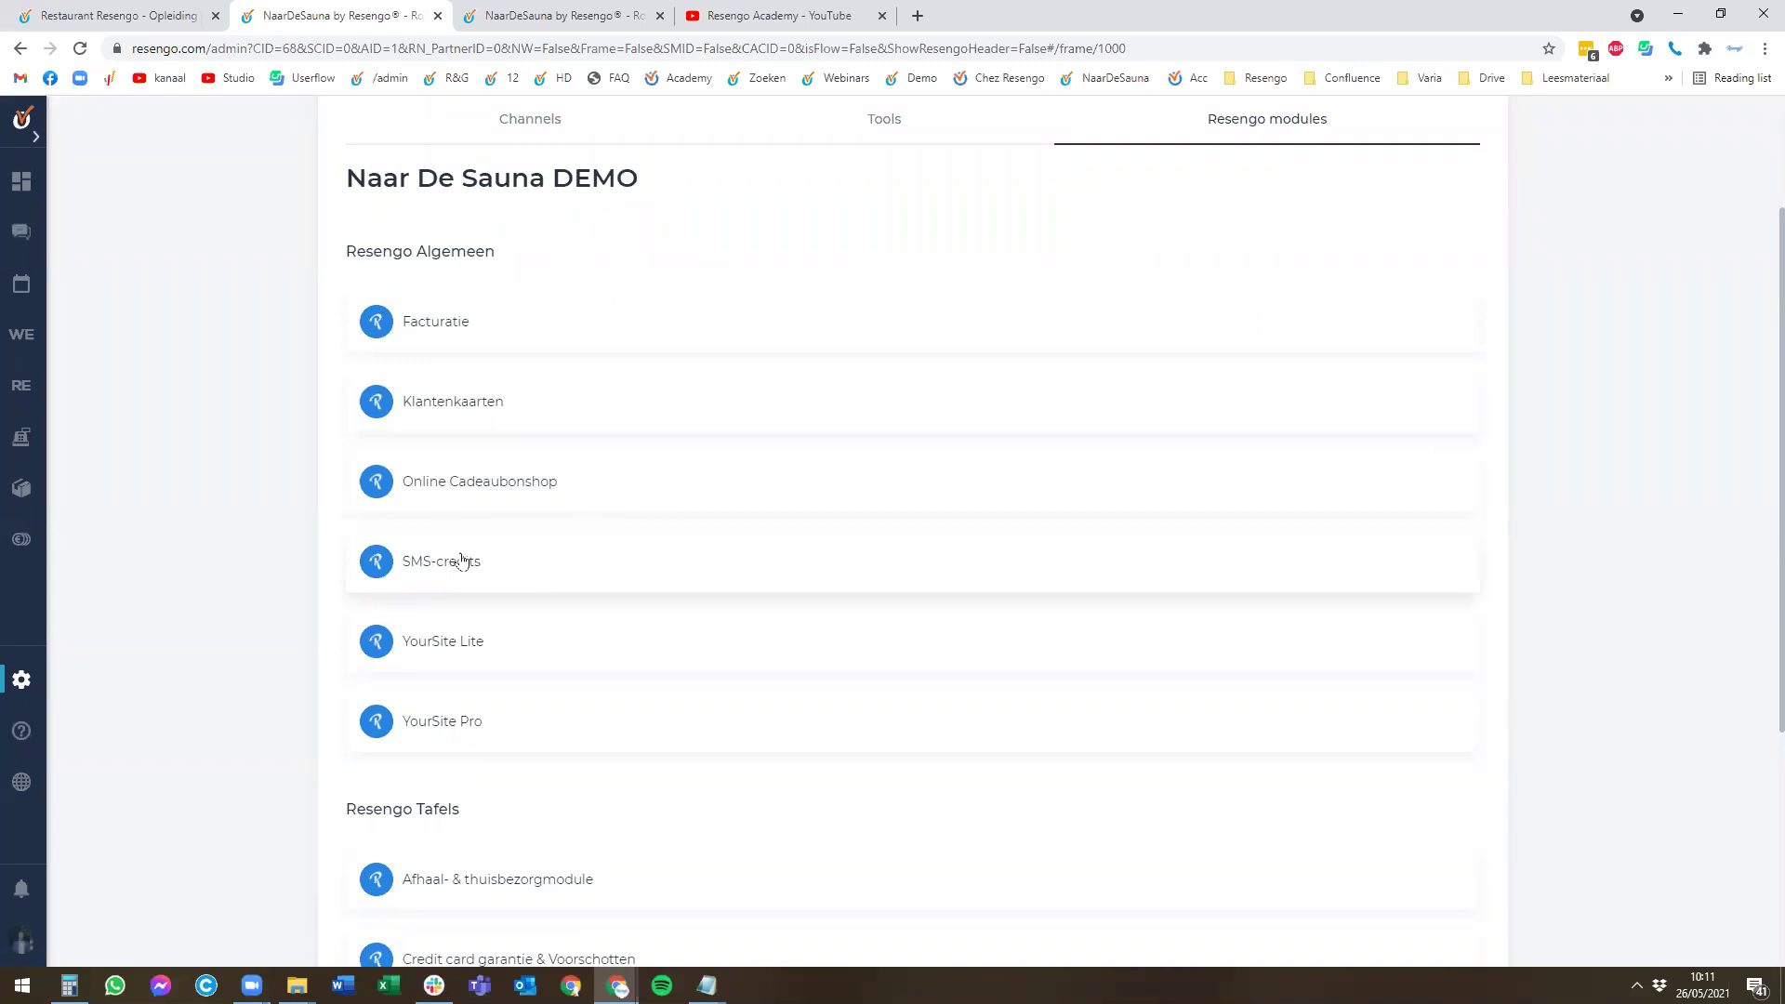
left_click(431, 560)
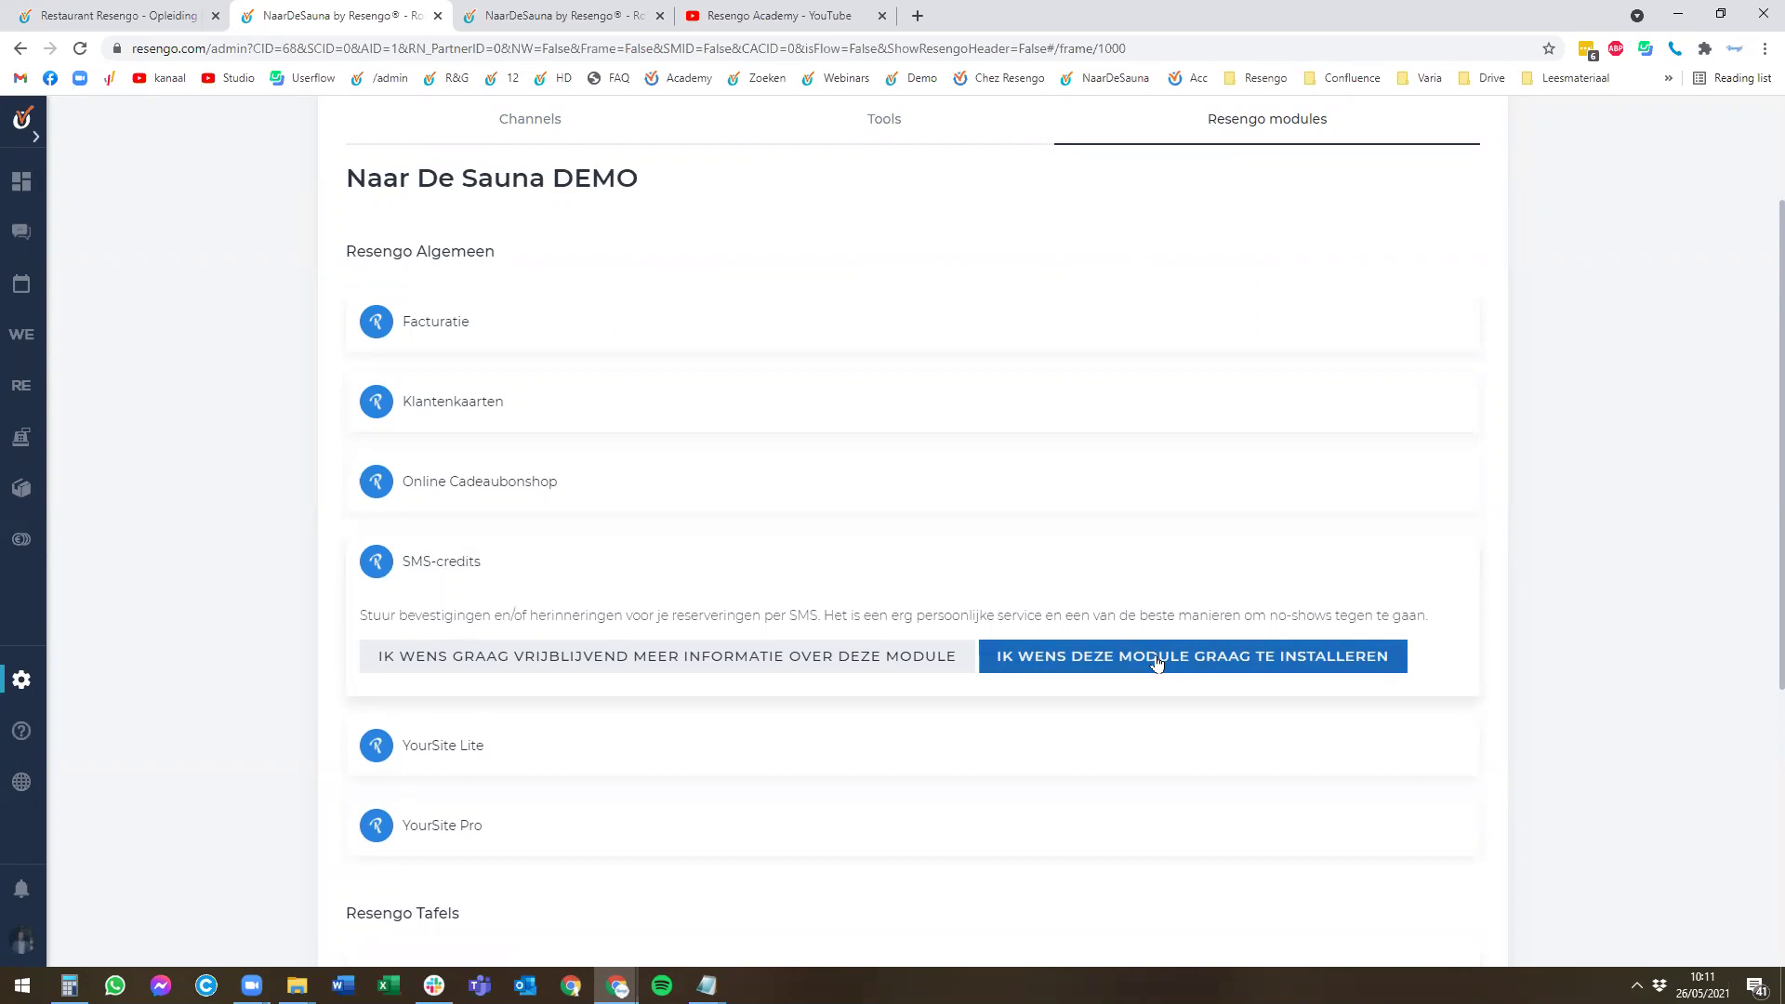
Open the SMS-credits installation details, examine the confirmation and reminder preferences and credit pricing, and close them without installing.
left_click(1156, 662)
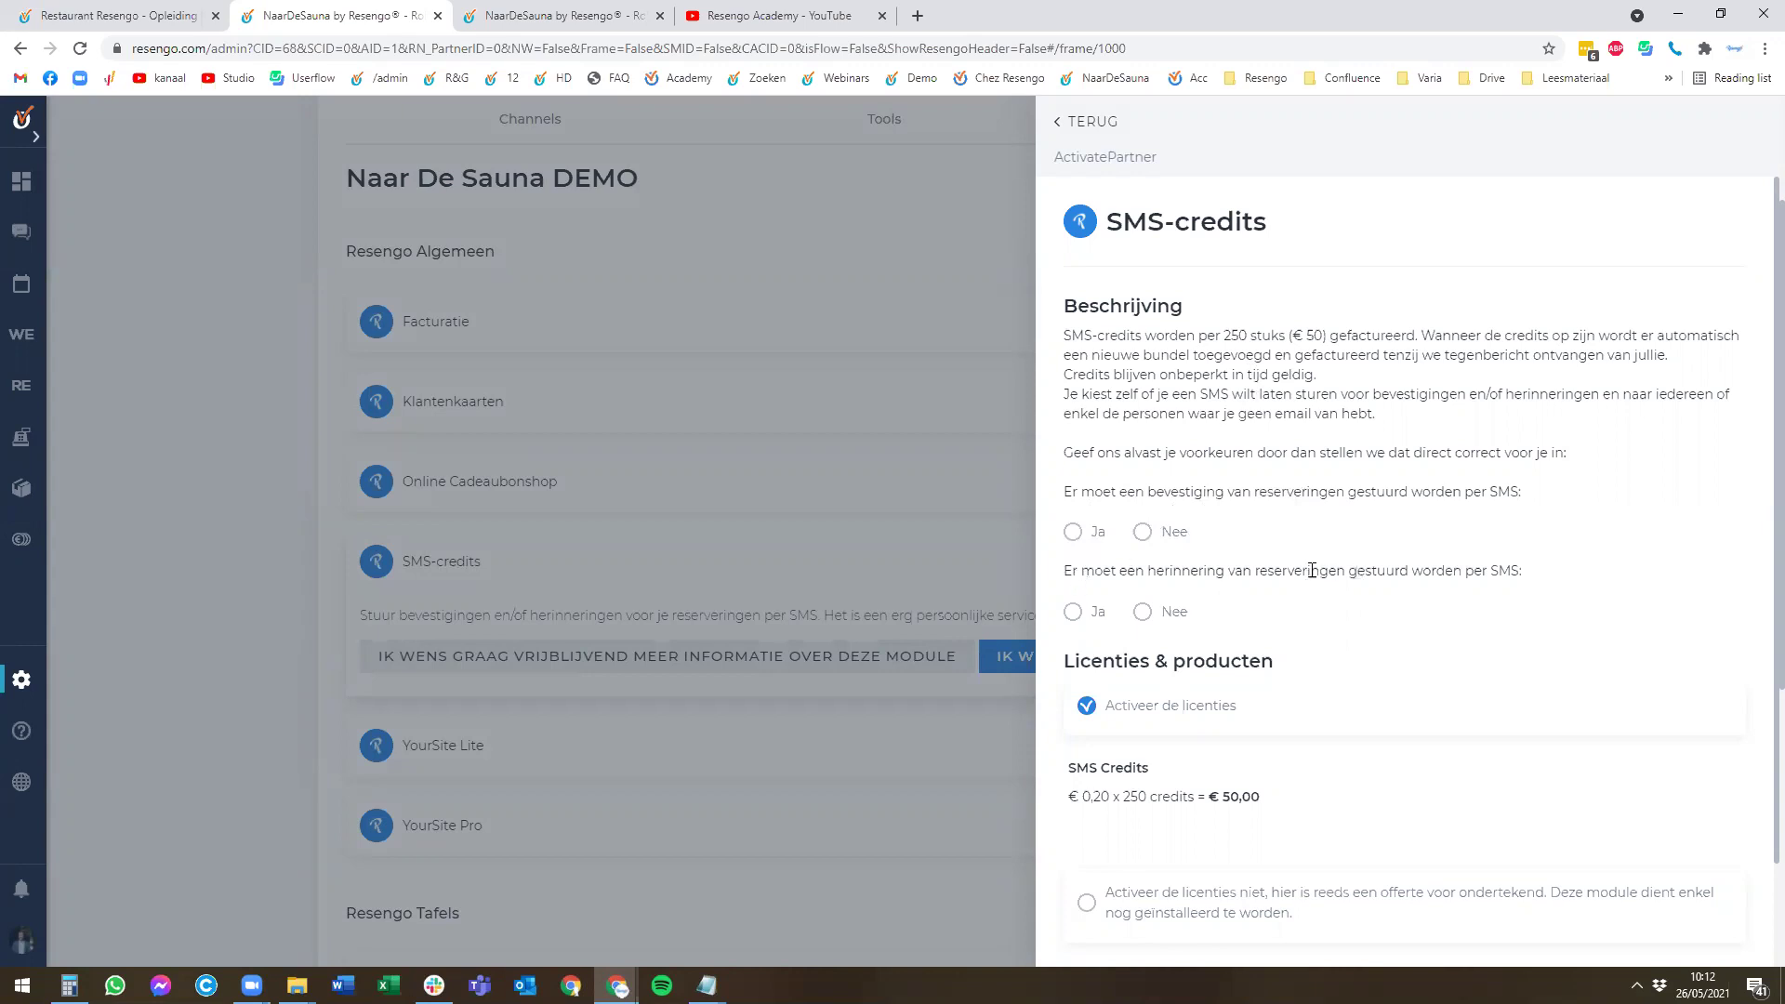
scroll(1310, 570, "down", 3)
scroll(1311, 570, "up", 3)
left_click_drag(1291, 336, 1320, 333)
left_click(205, 472)
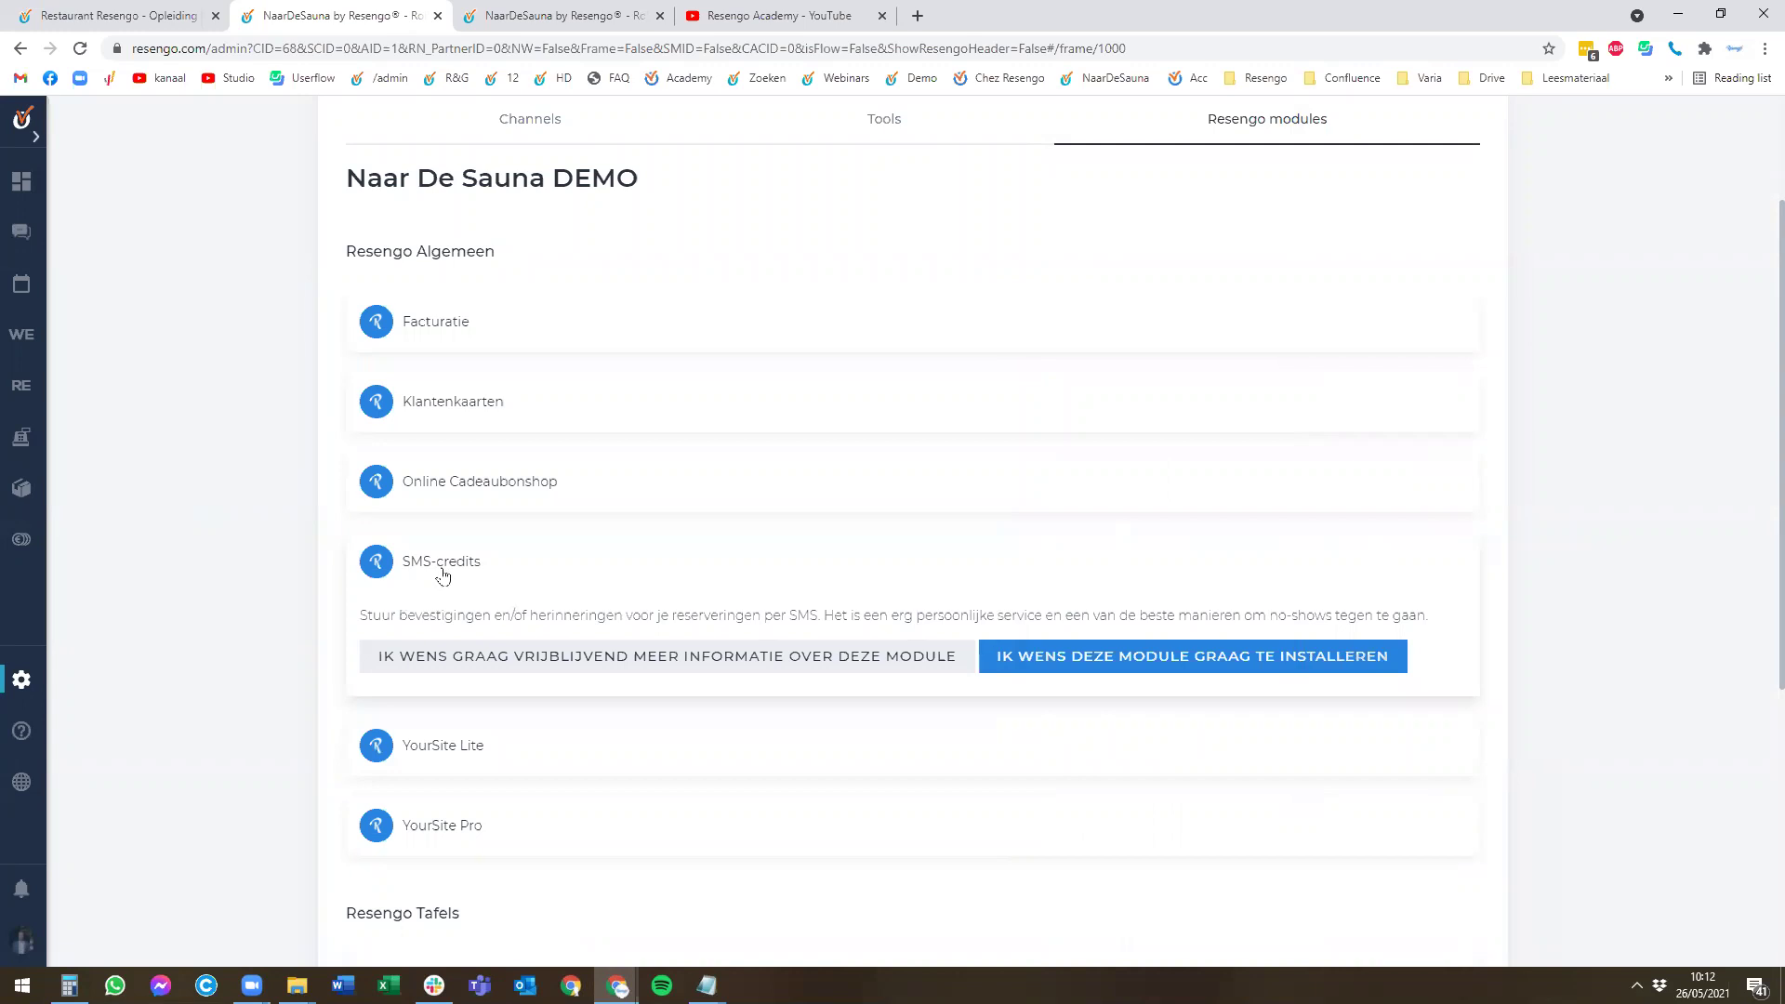
Open the installation details of the Credit card garantie & Voorschotten module, examine its description and licence costs, and close them without installing.
scroll(445, 586, "down", 5)
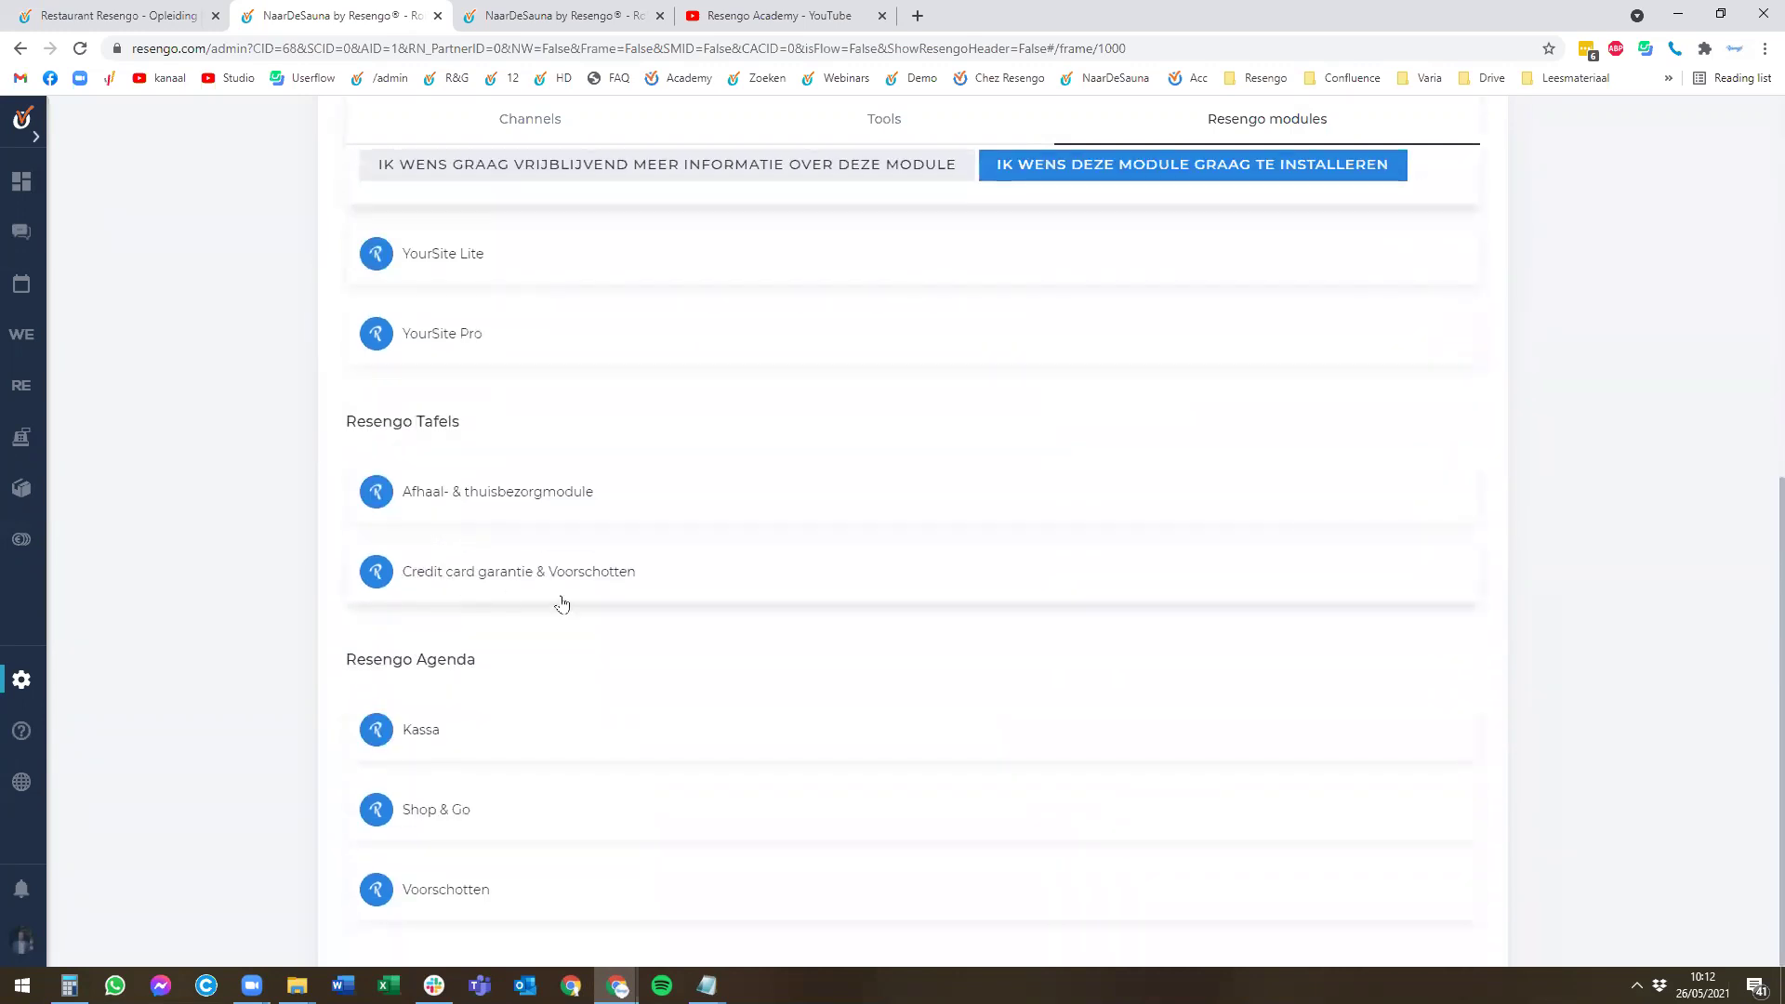
left_click(485, 583)
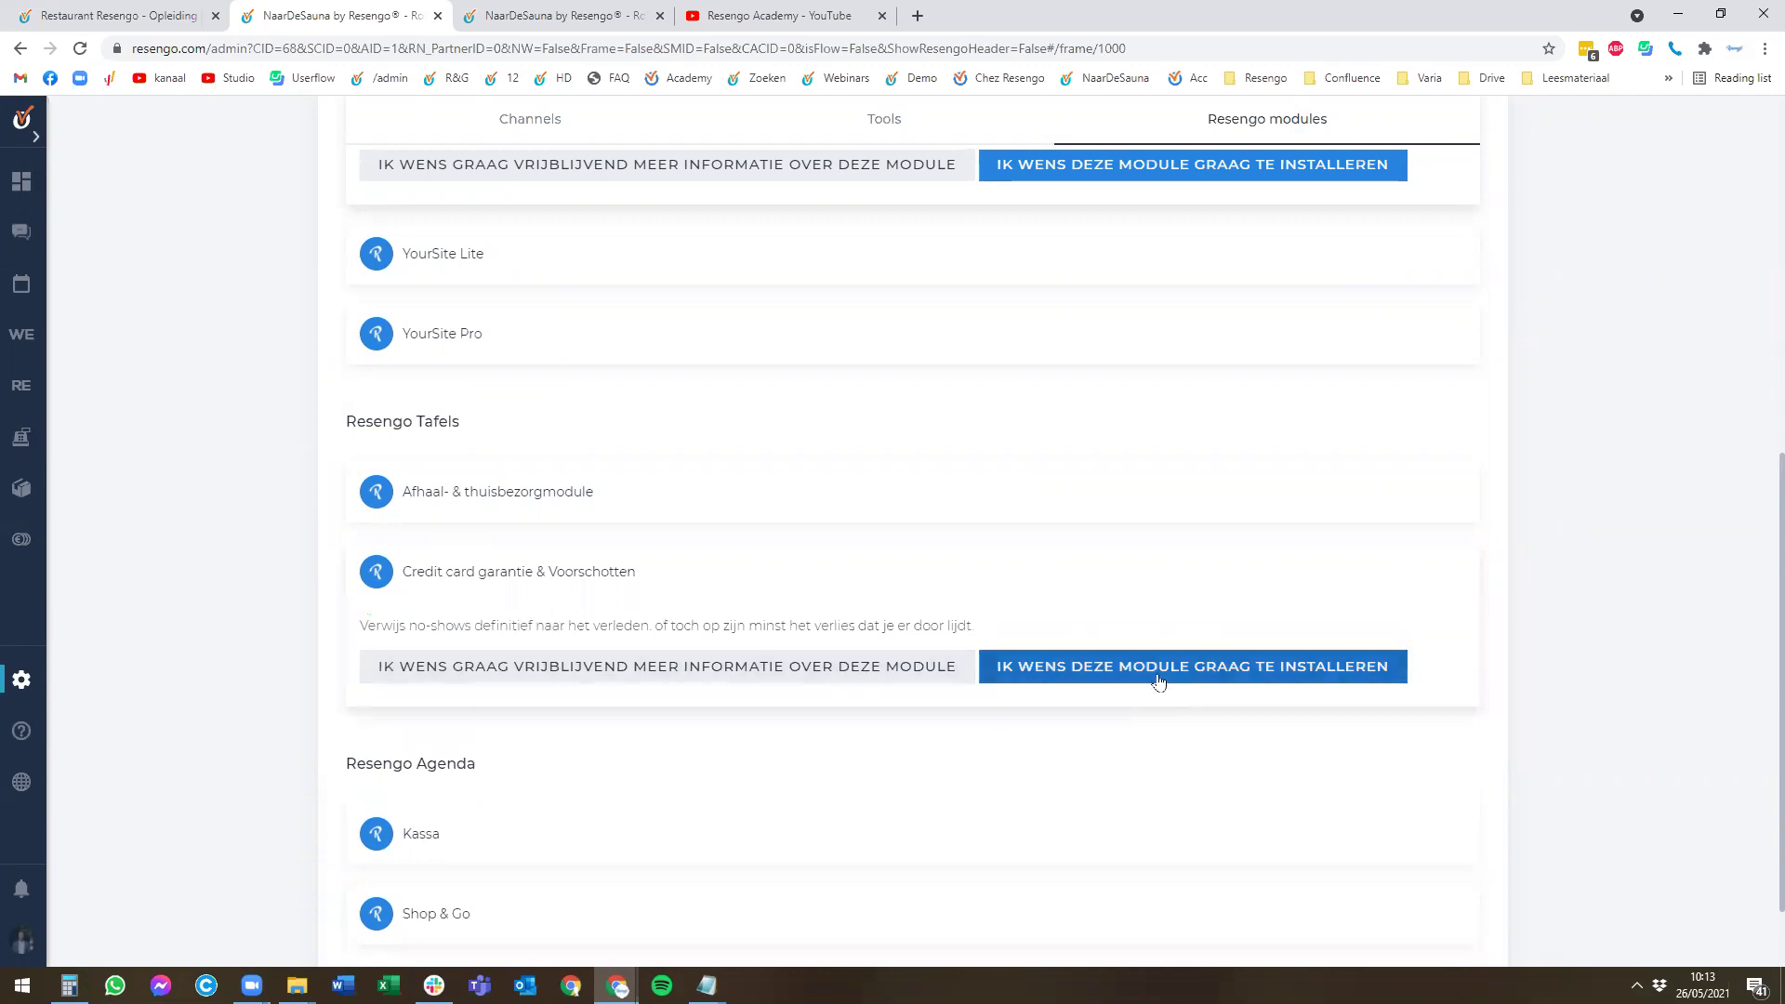
left_click(1159, 676)
scroll(1205, 648, "down", 1)
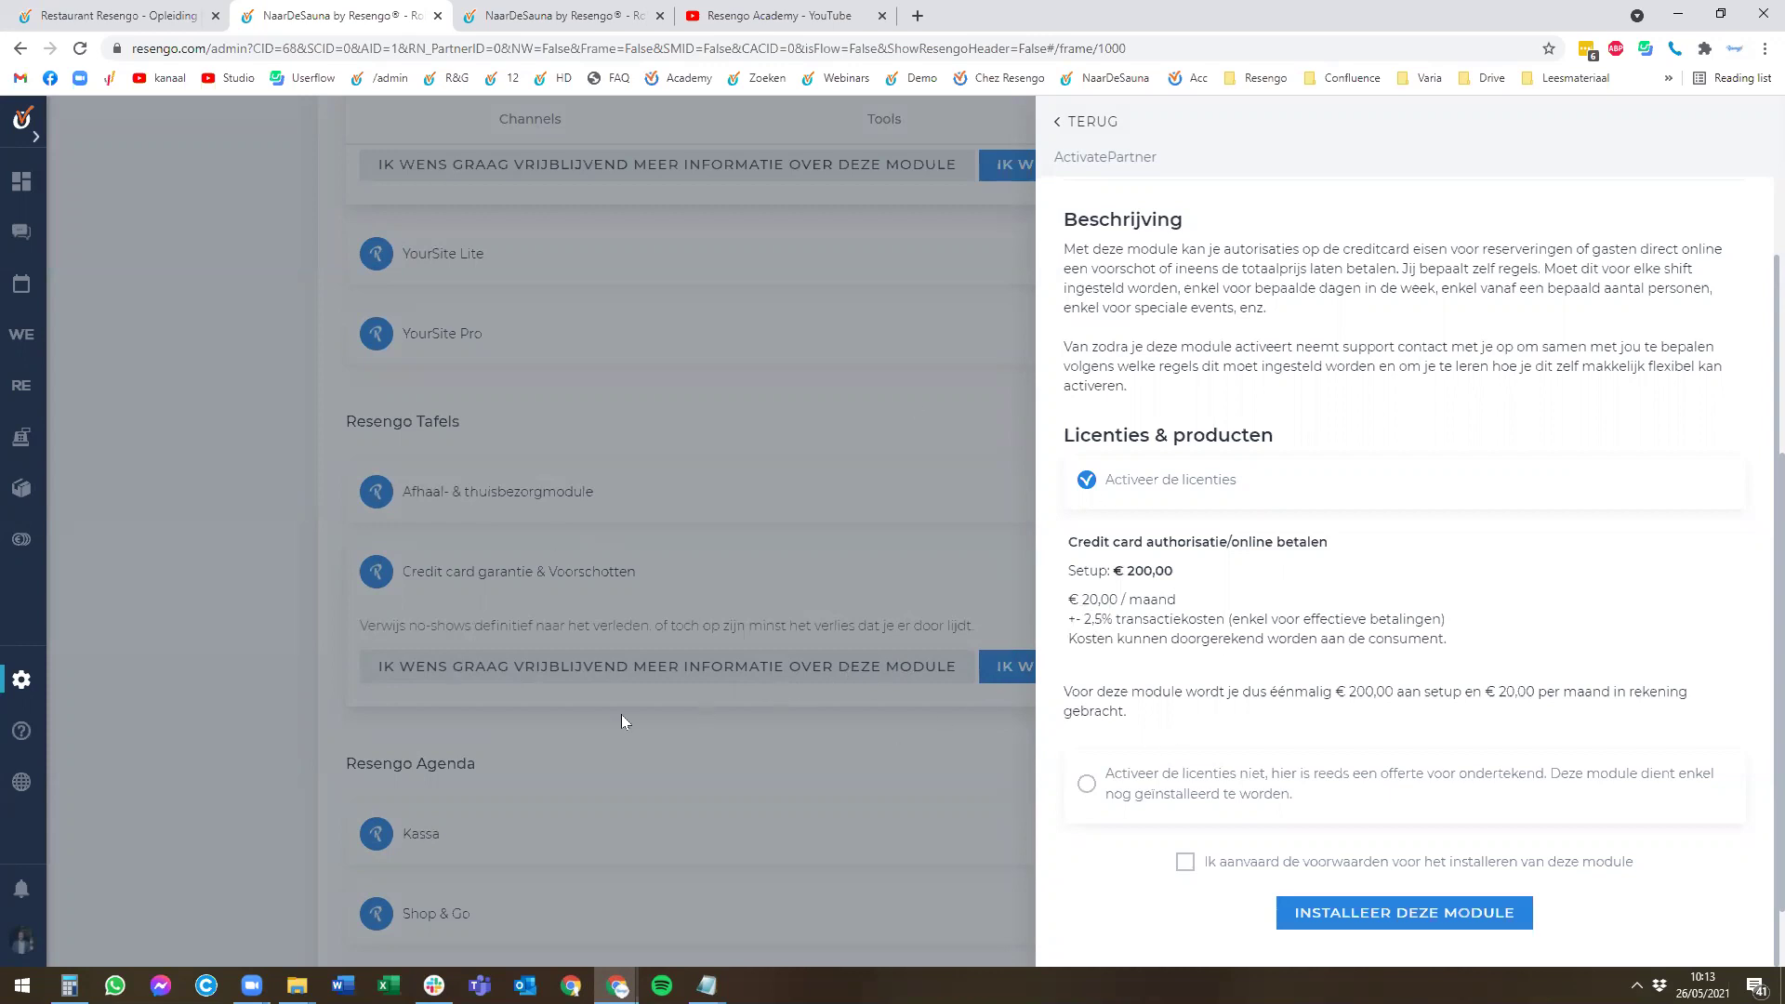
left_click(167, 616)
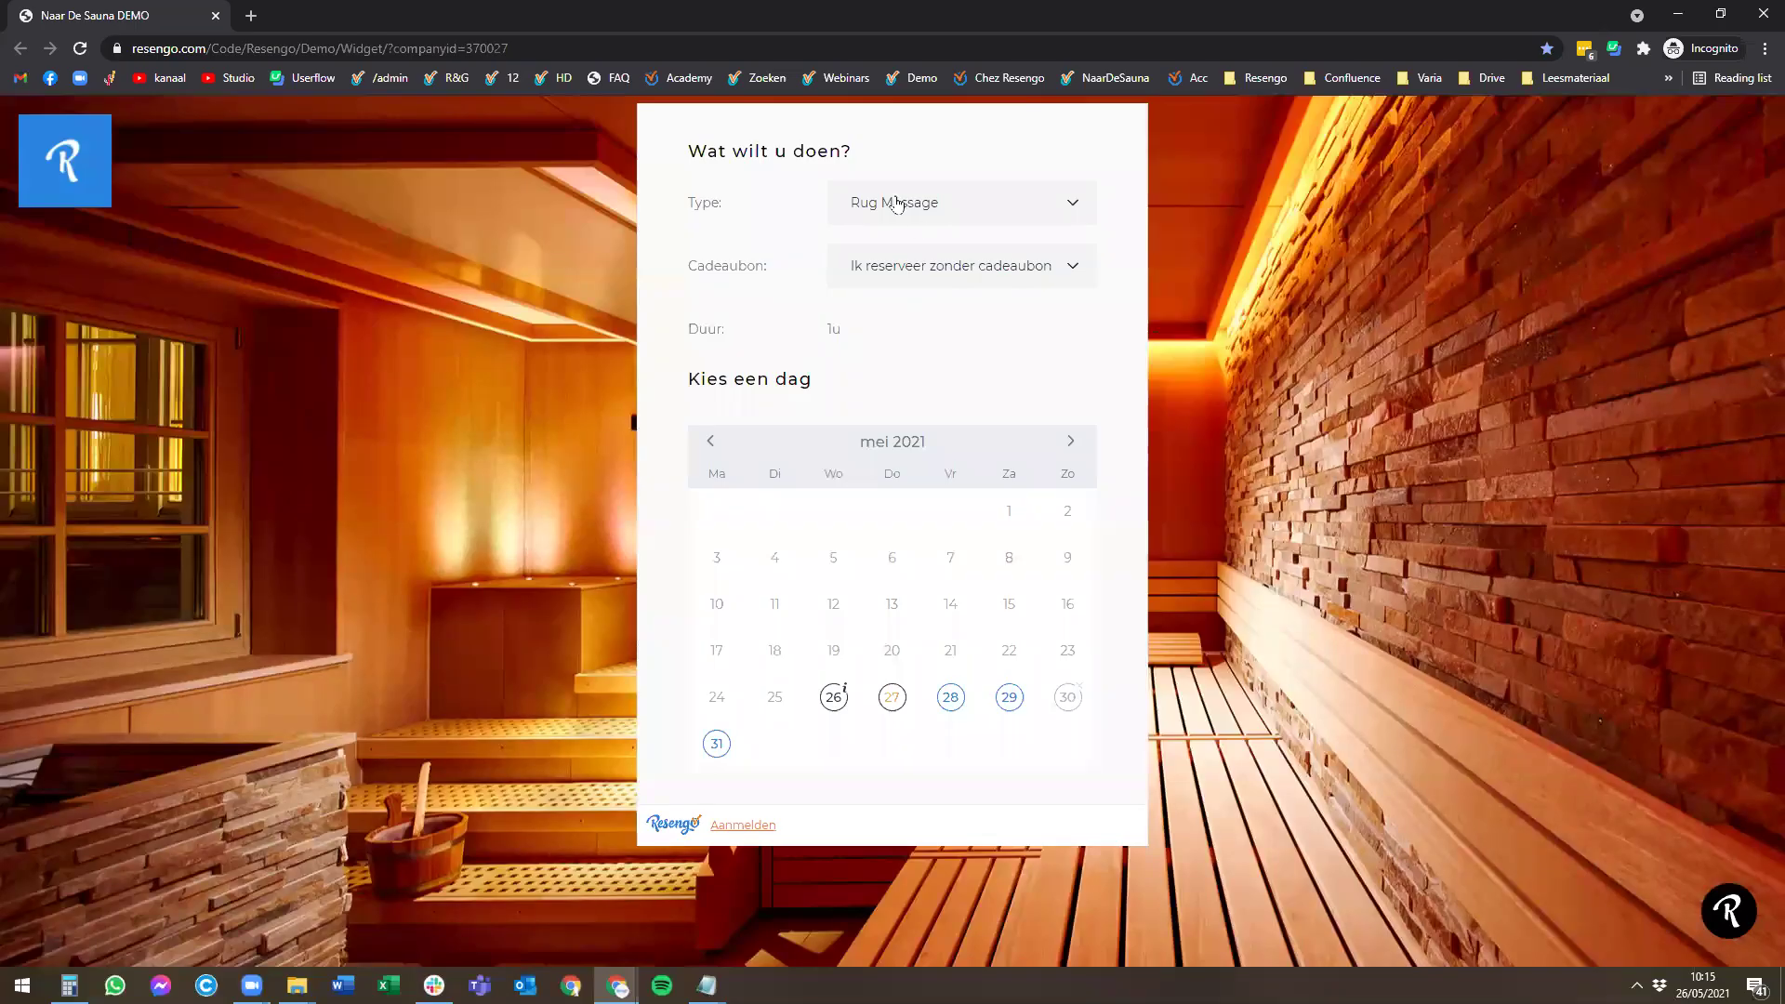
Reload the Naar De Sauna DEMO booking widget, examine the bookable reservation types, and return to the modules overview.
left_click(962, 201)
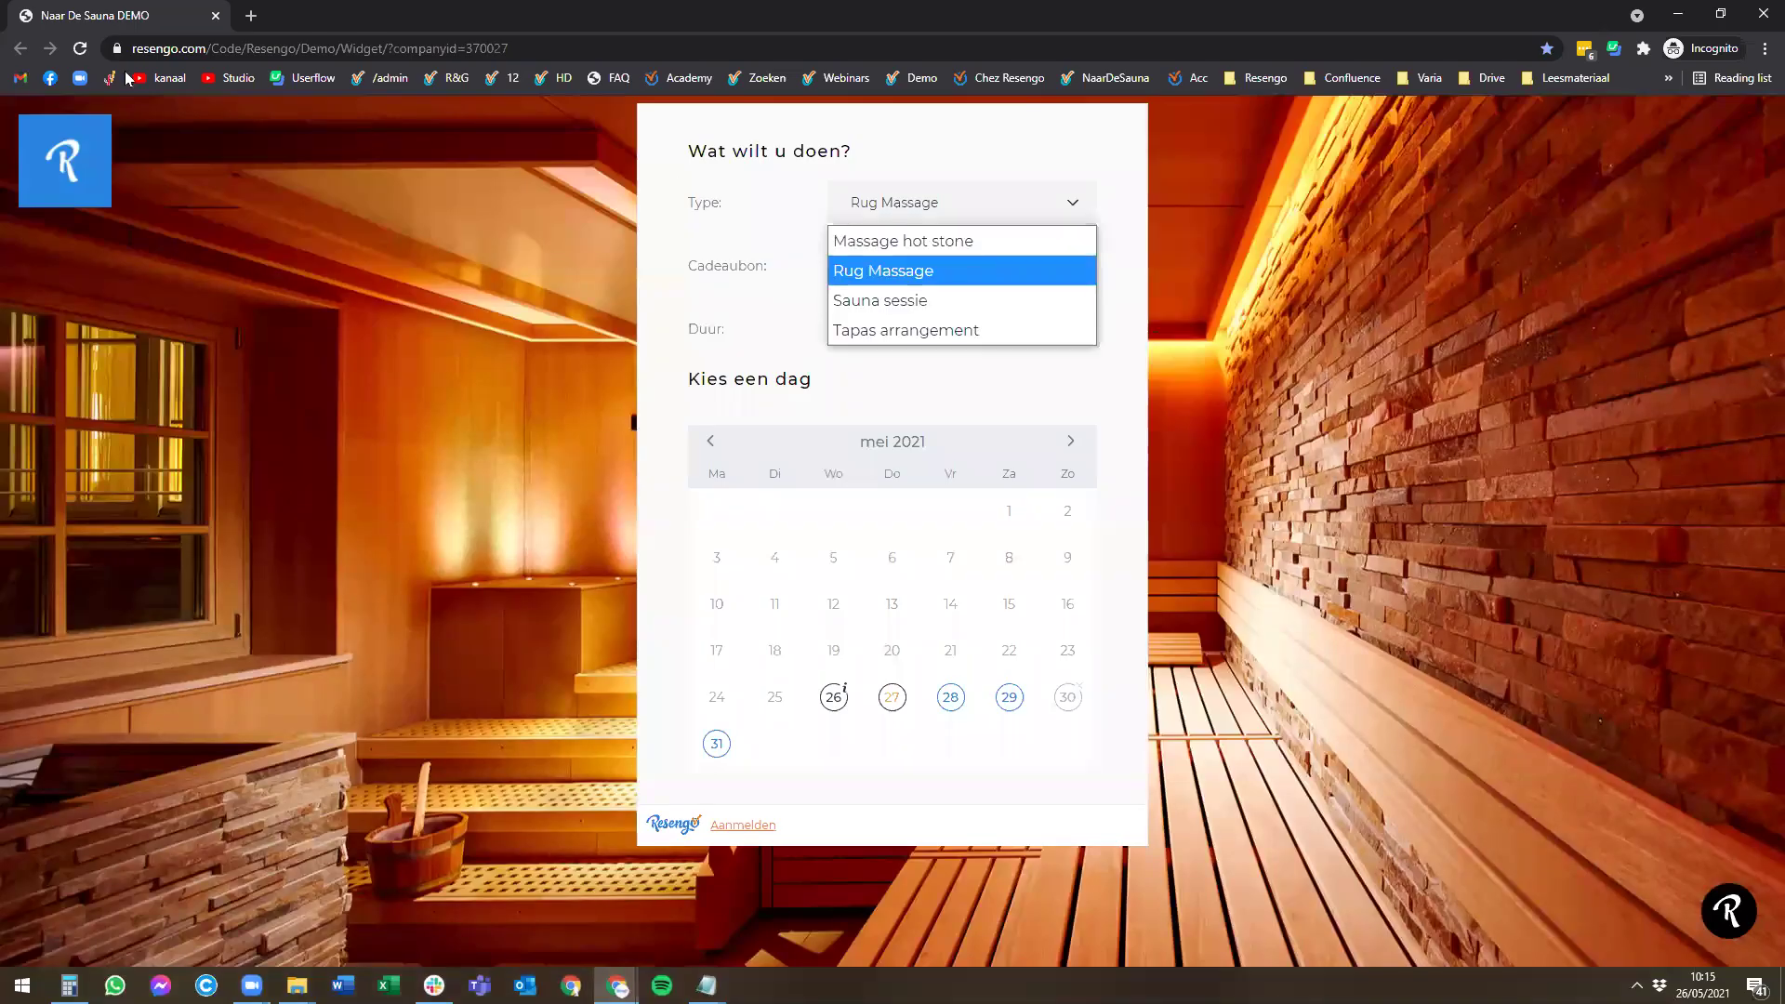
left_click(78, 50)
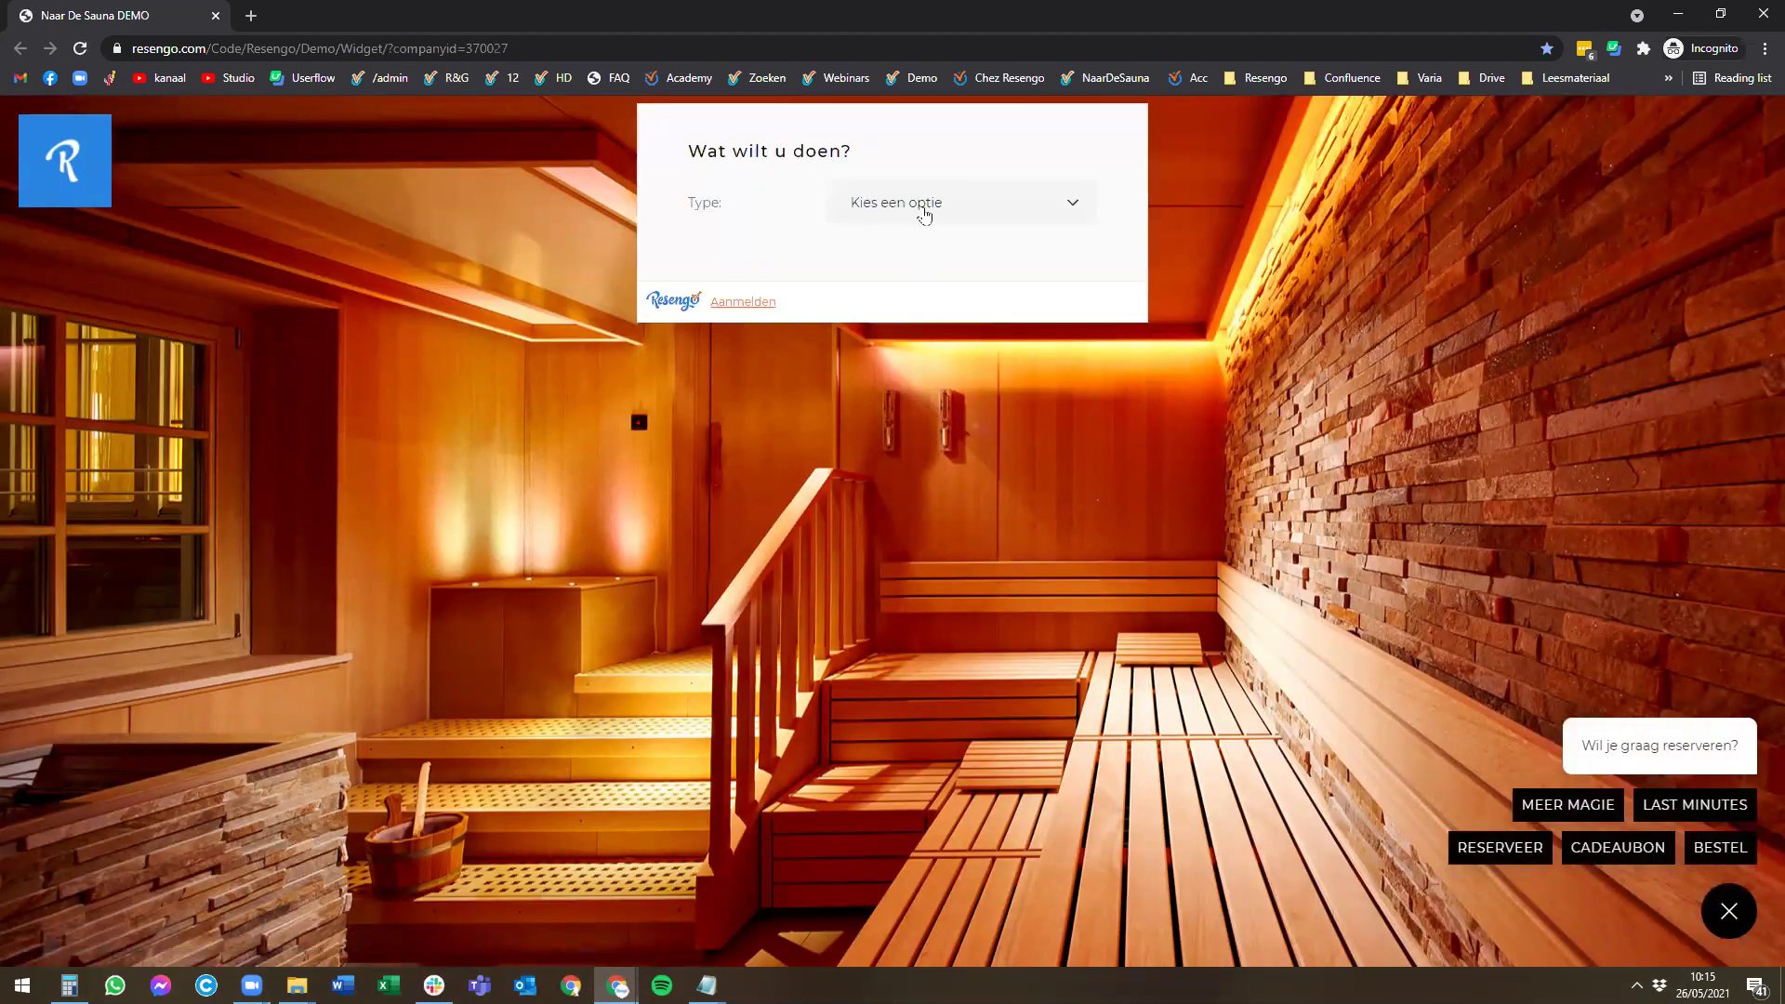
left_click(923, 206)
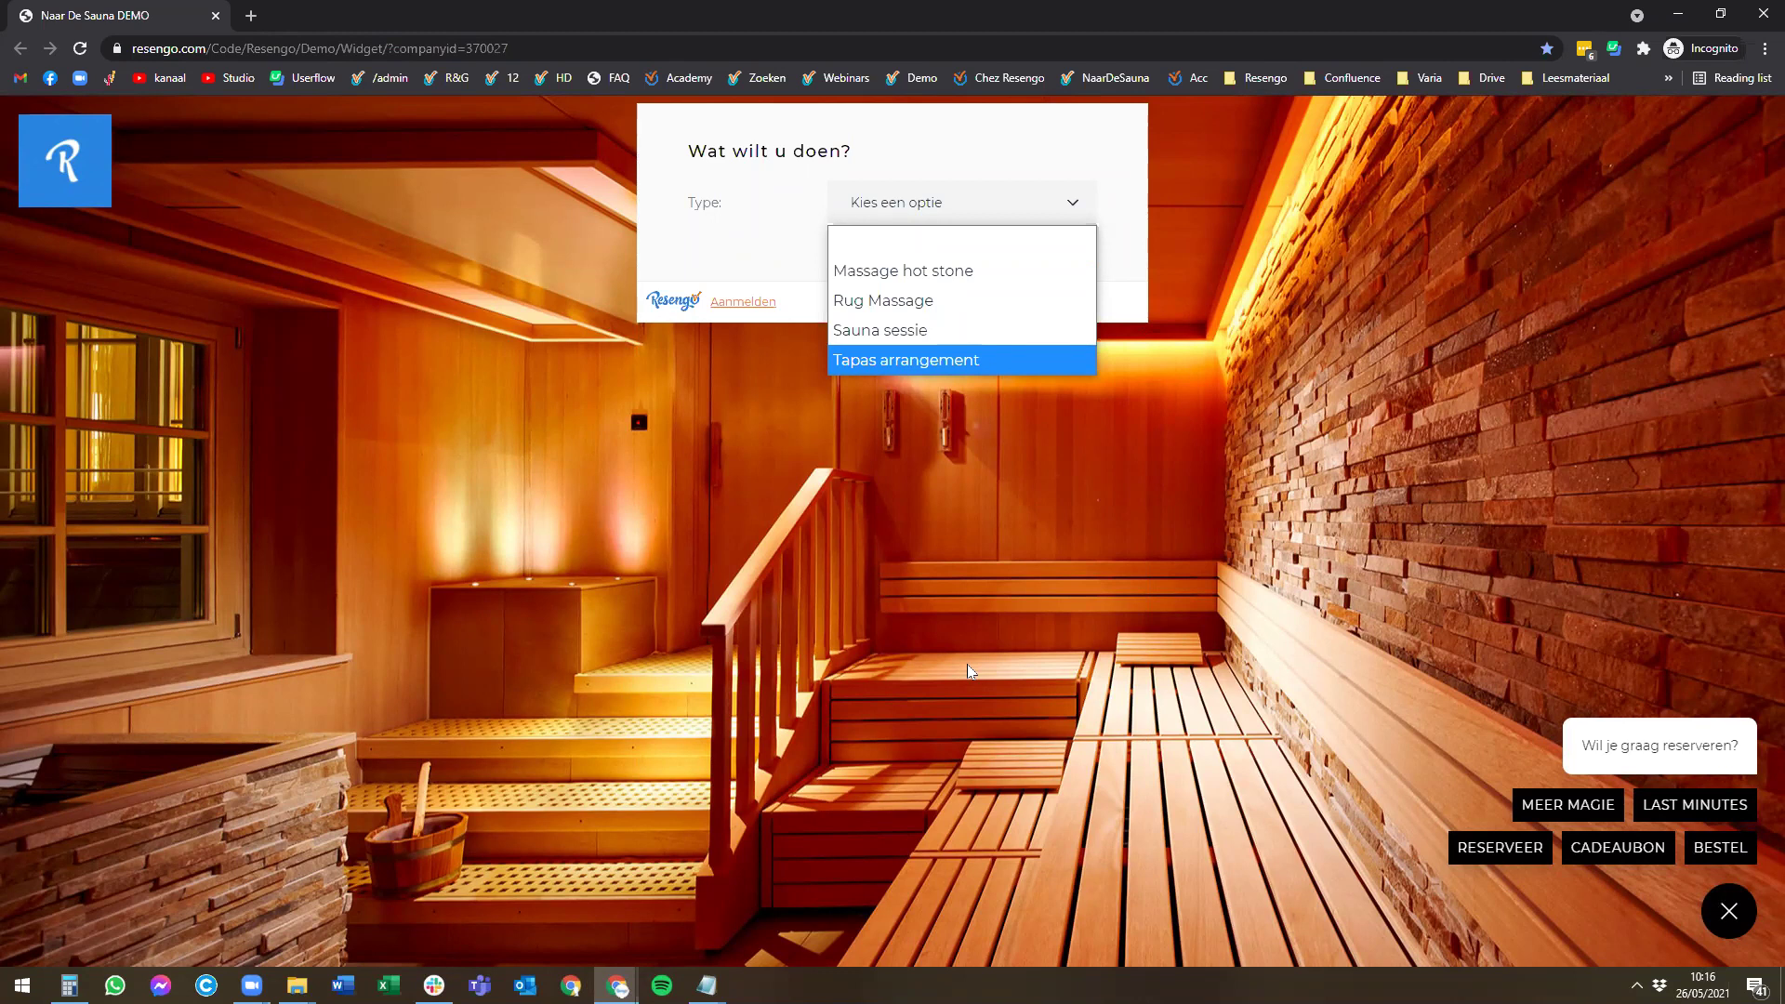
key("alt+Tab")
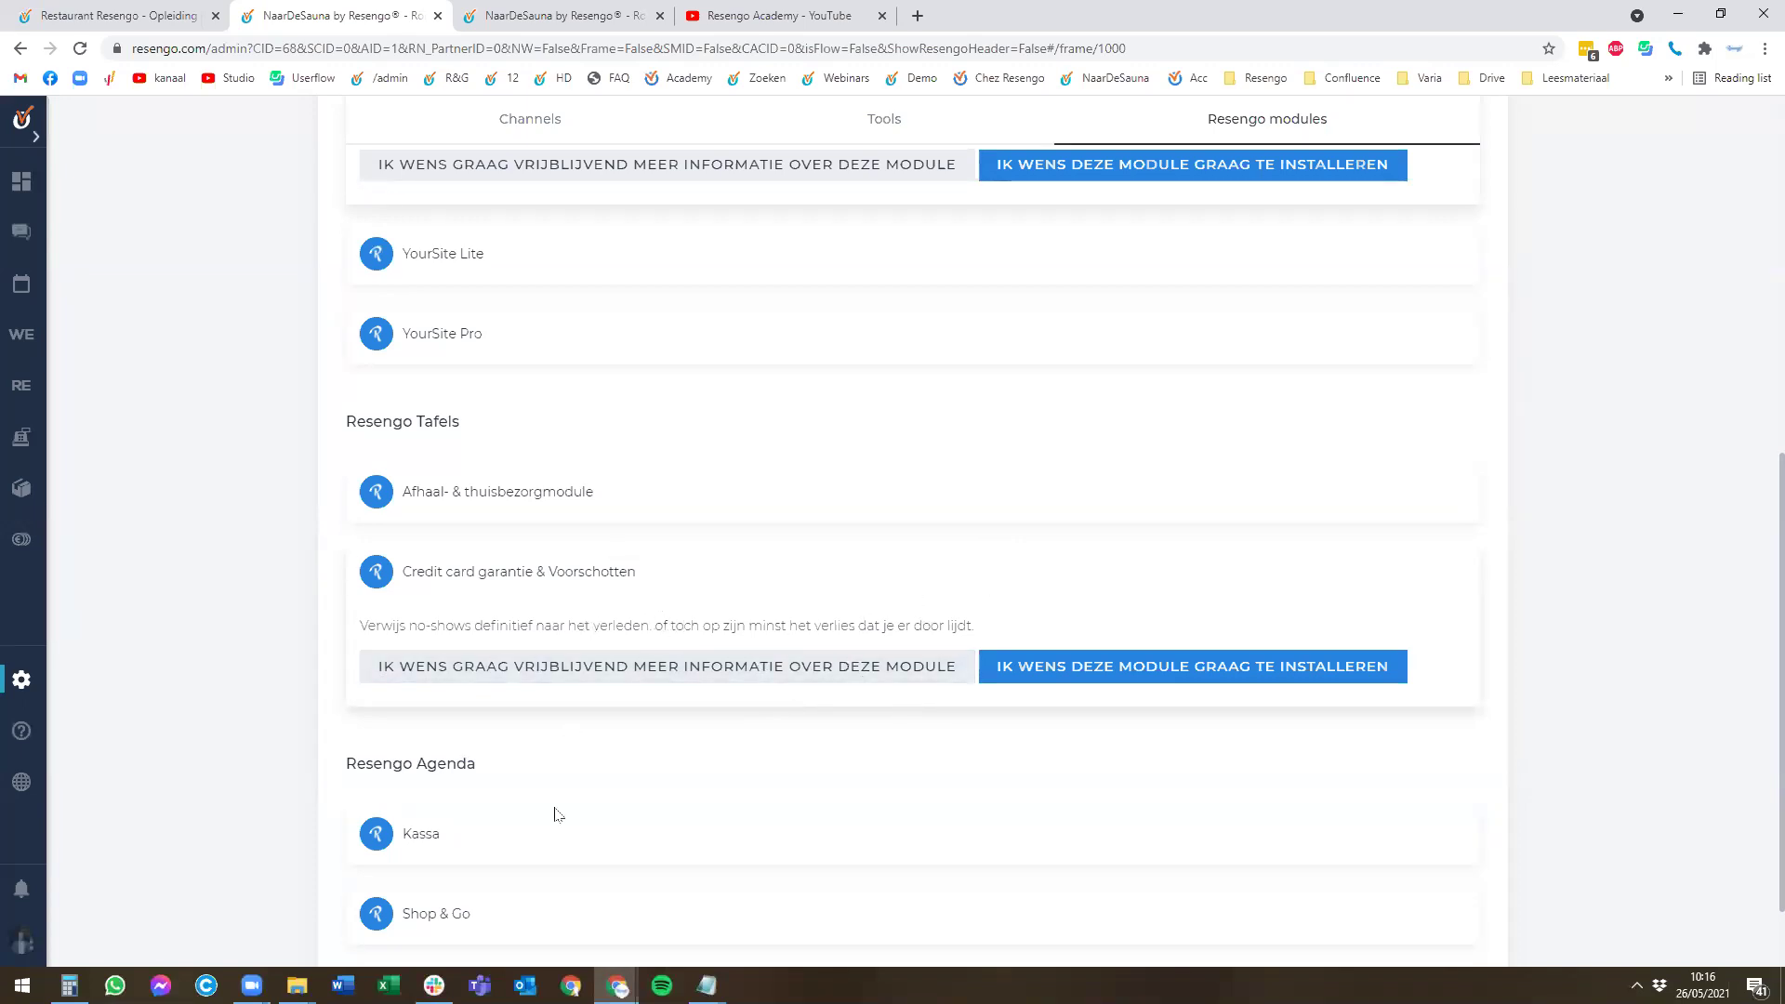
In the Naar De Sauna DEMO booking widget, choose a Rug Massage on 27 May 2021 in the 11:00 - 12:00 slot.
mouse_move(615, 980)
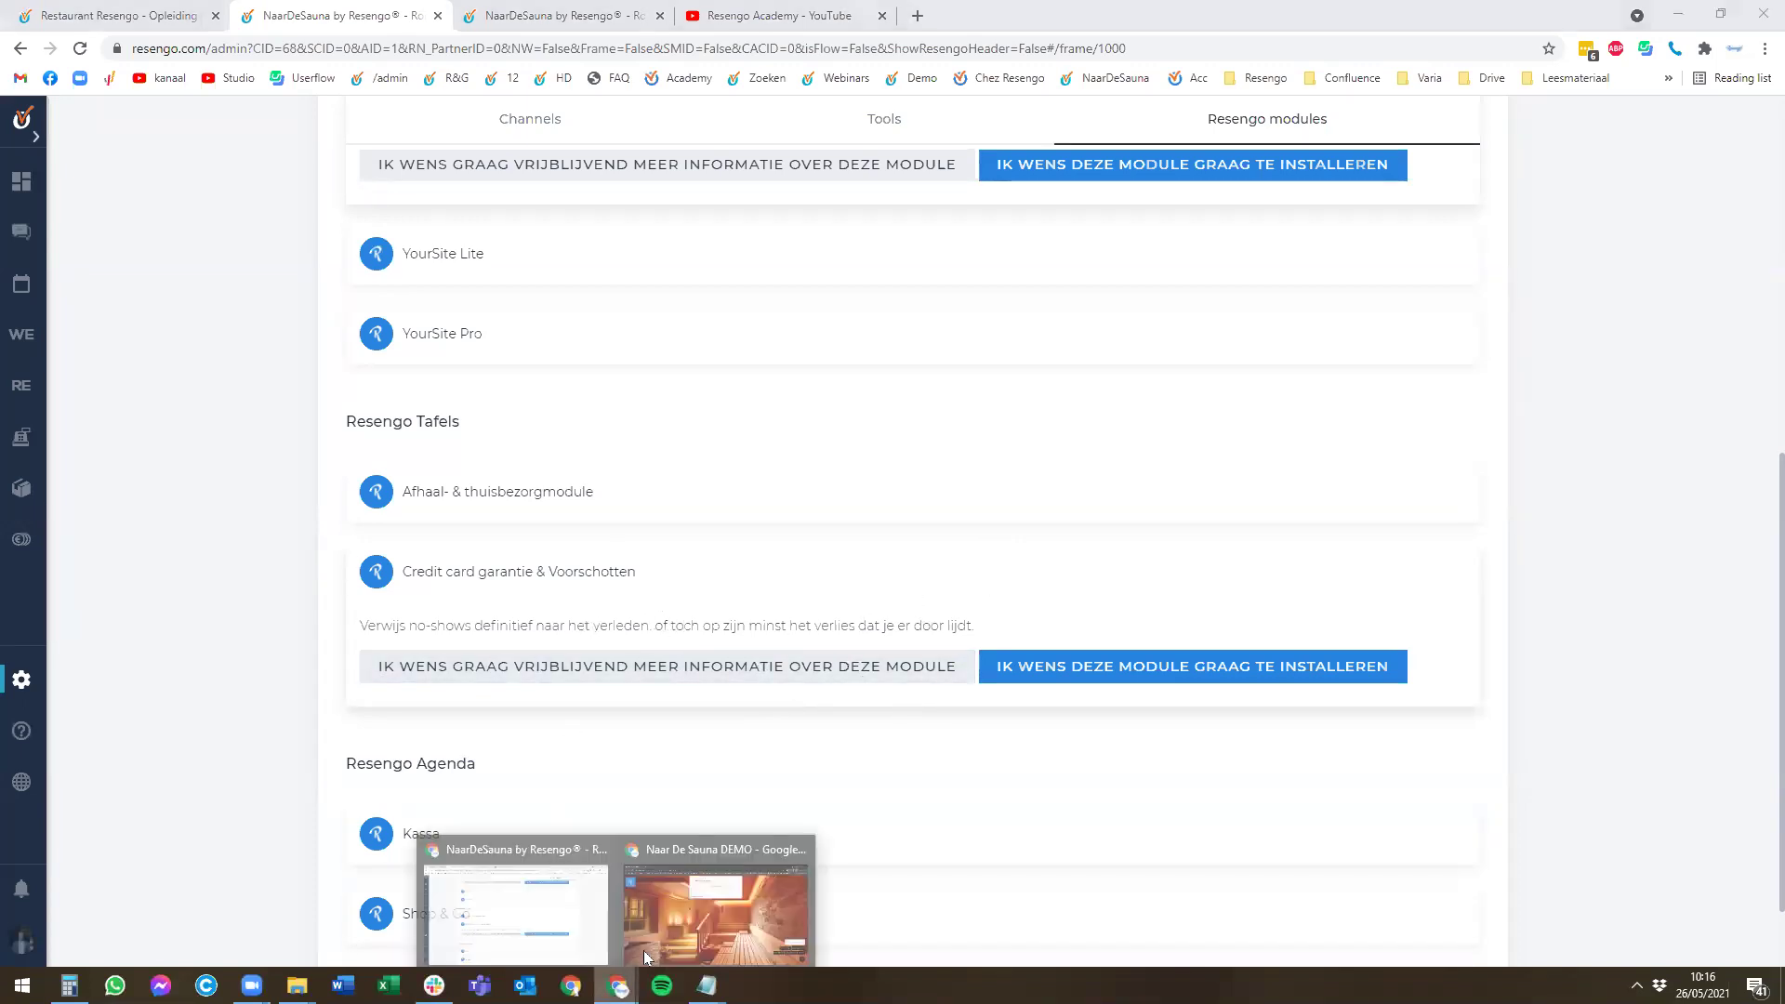
left_click(658, 902)
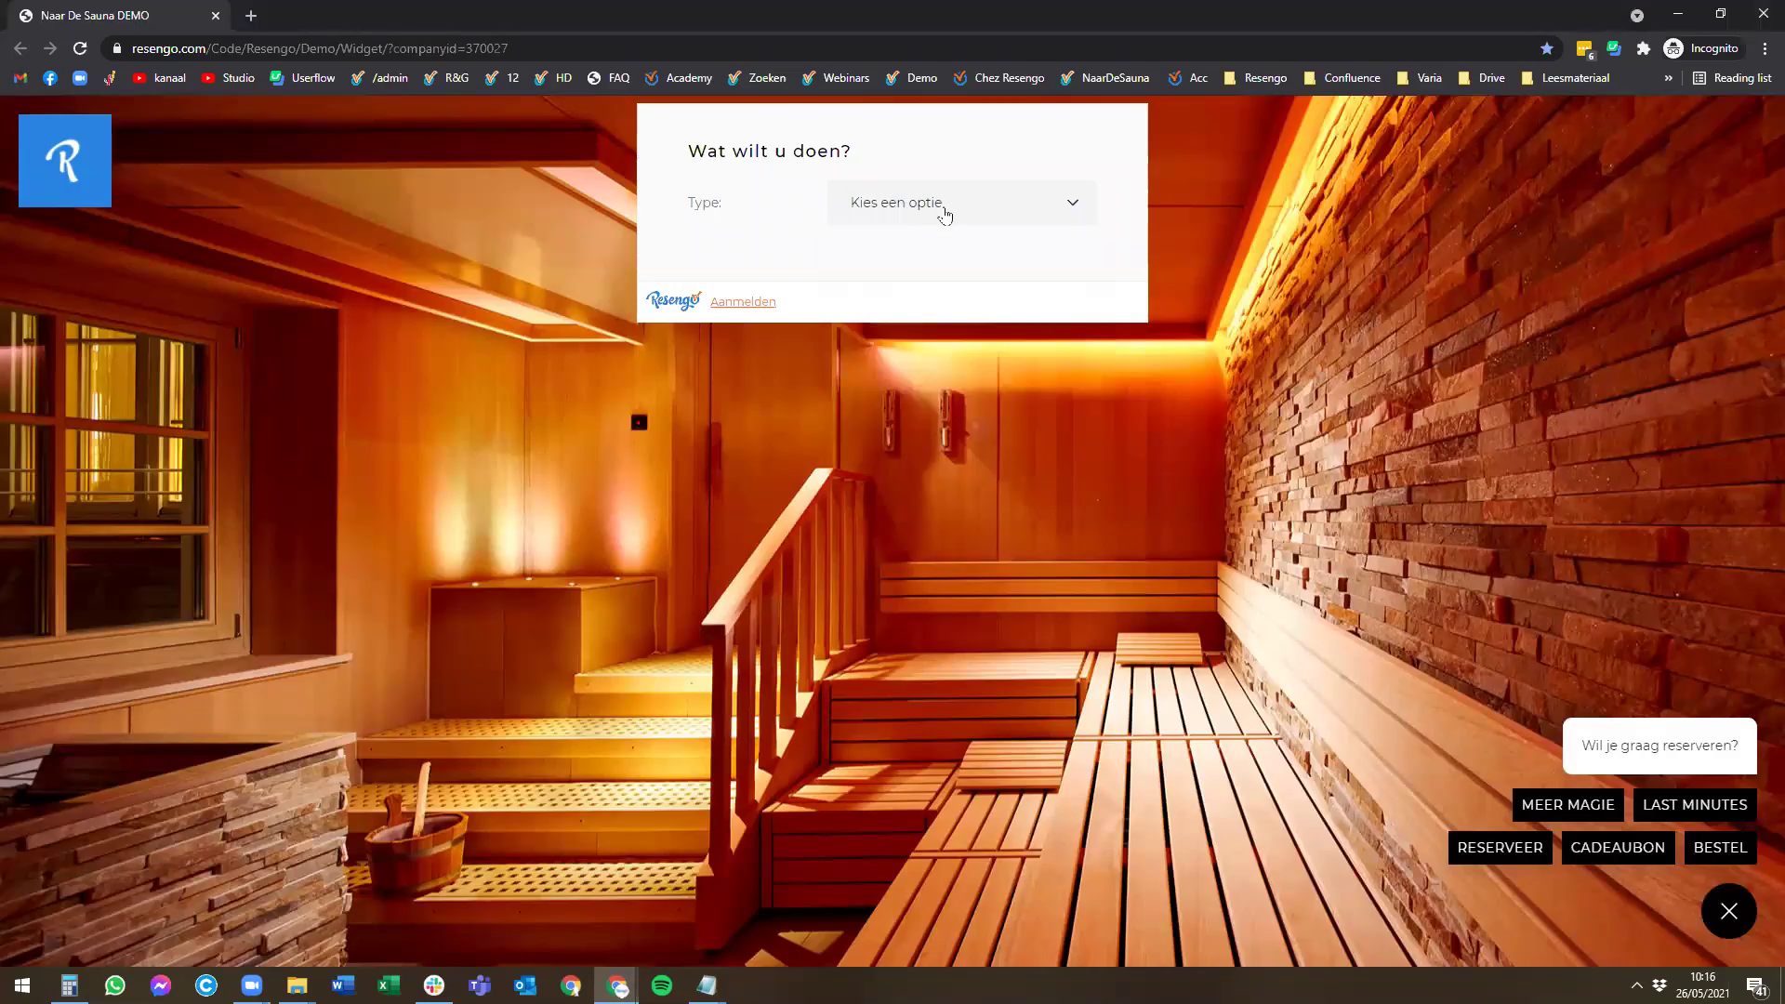
left_click(945, 207)
left_click(943, 299)
left_click(893, 697)
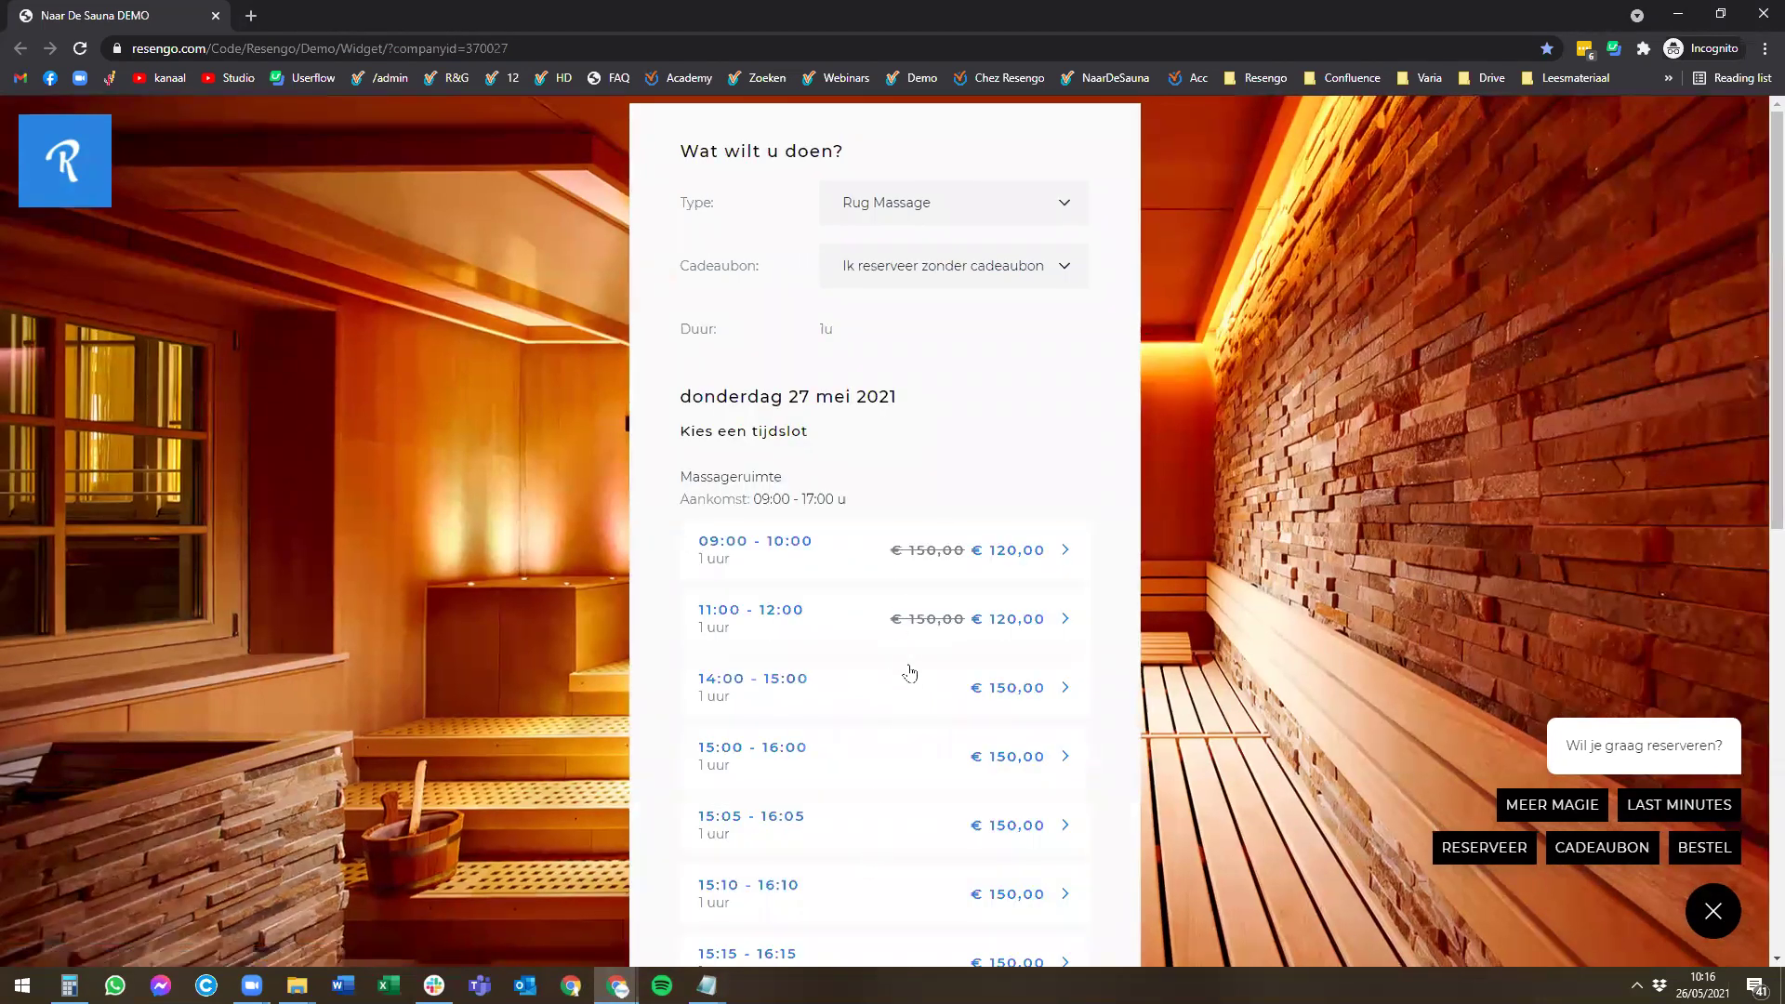
scroll(908, 665, "down", 10)
scroll(883, 641, "up", 10)
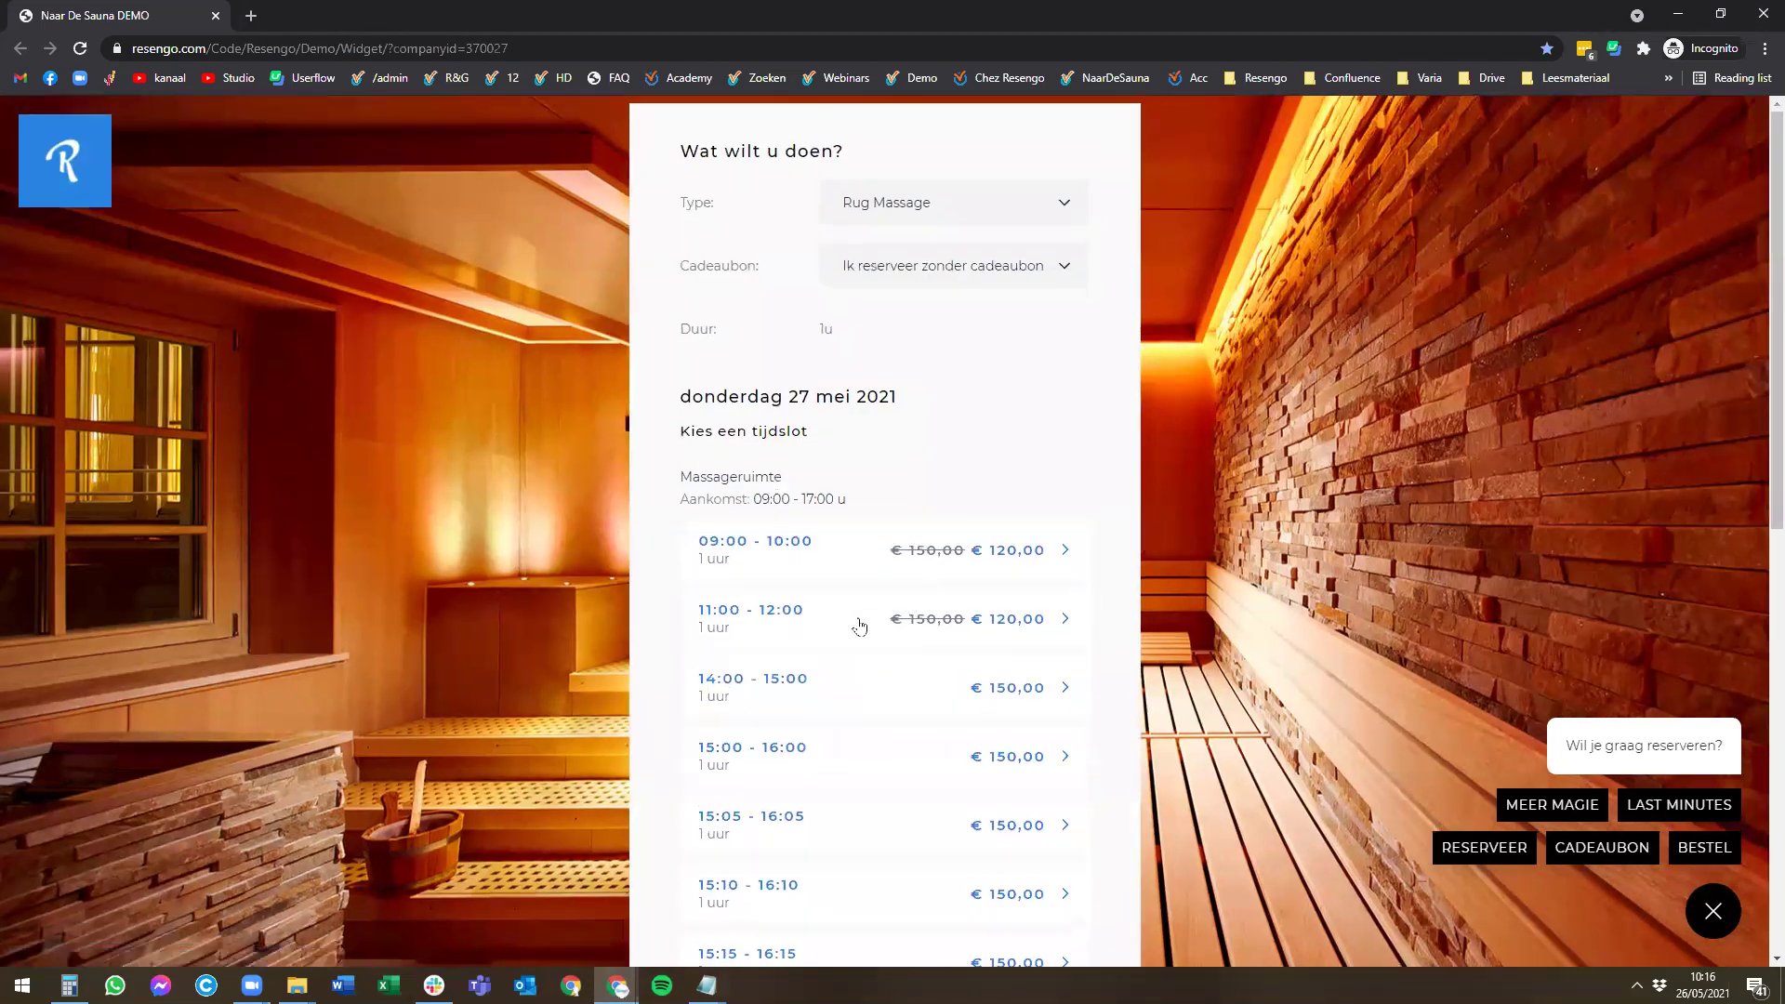
left_click(767, 631)
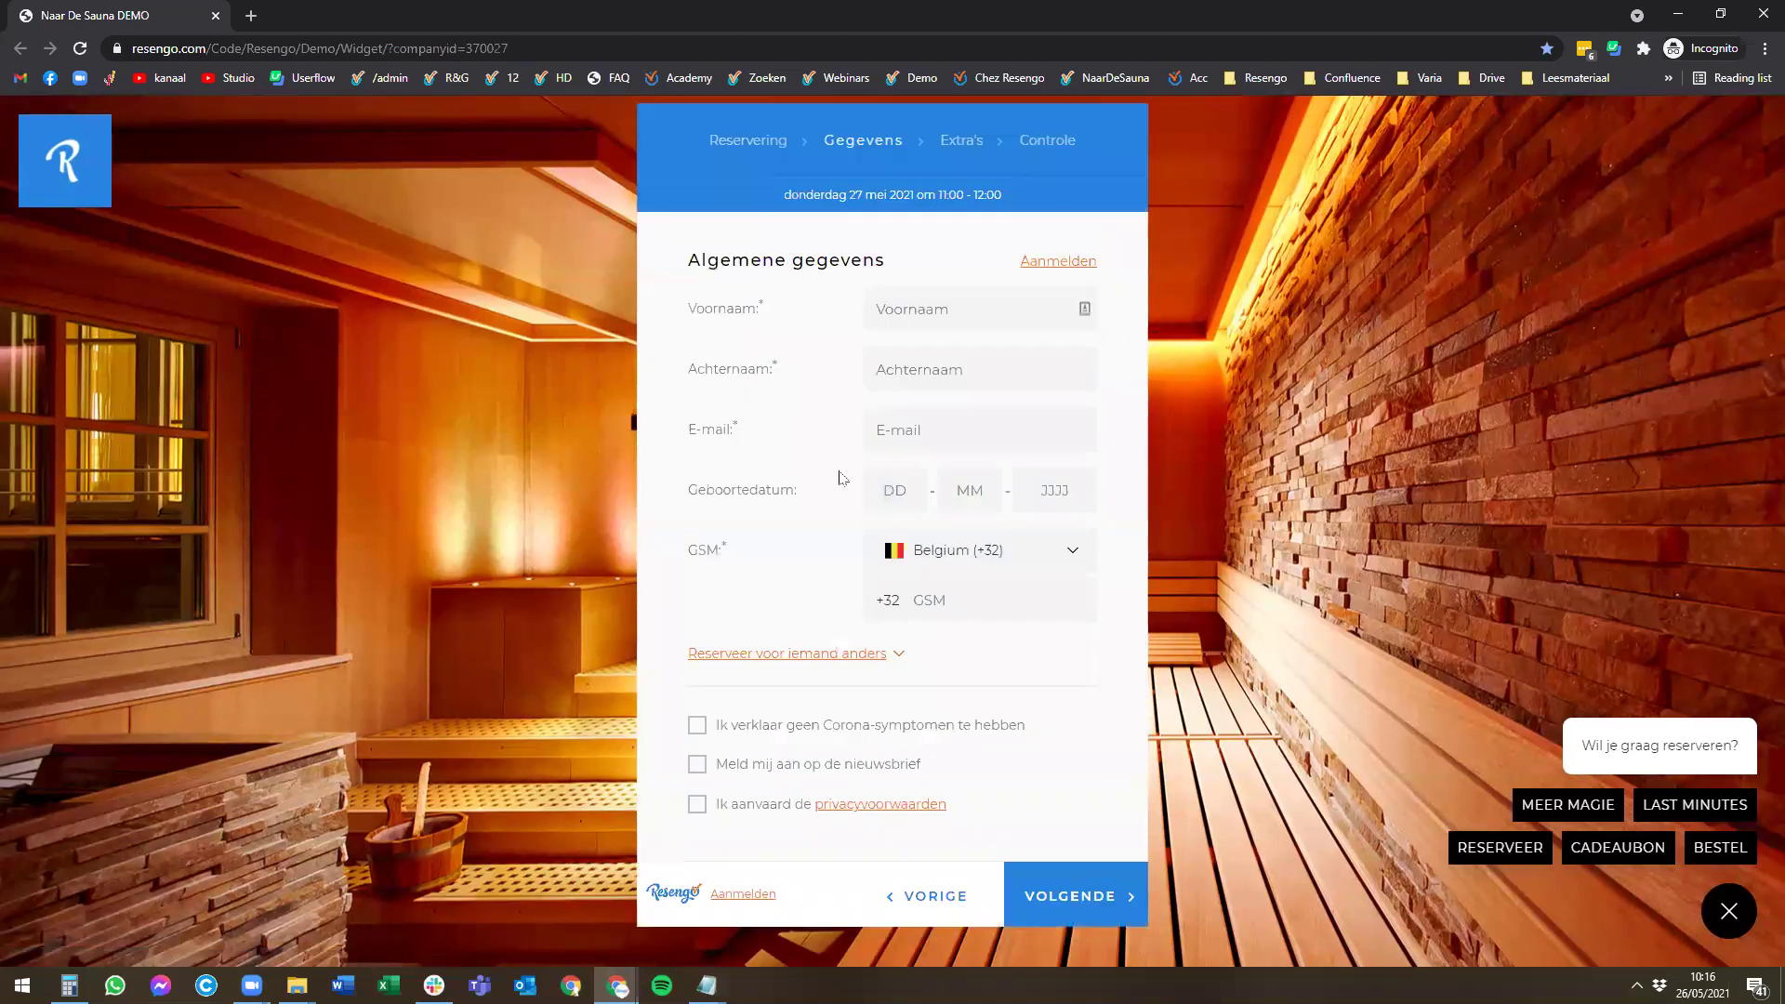
Fill in the test customer's name, e-mail and mobile number, accept the Corona declaration and privacy terms, and continue to the extras.
left_click(884, 308)
left_click(909, 363)
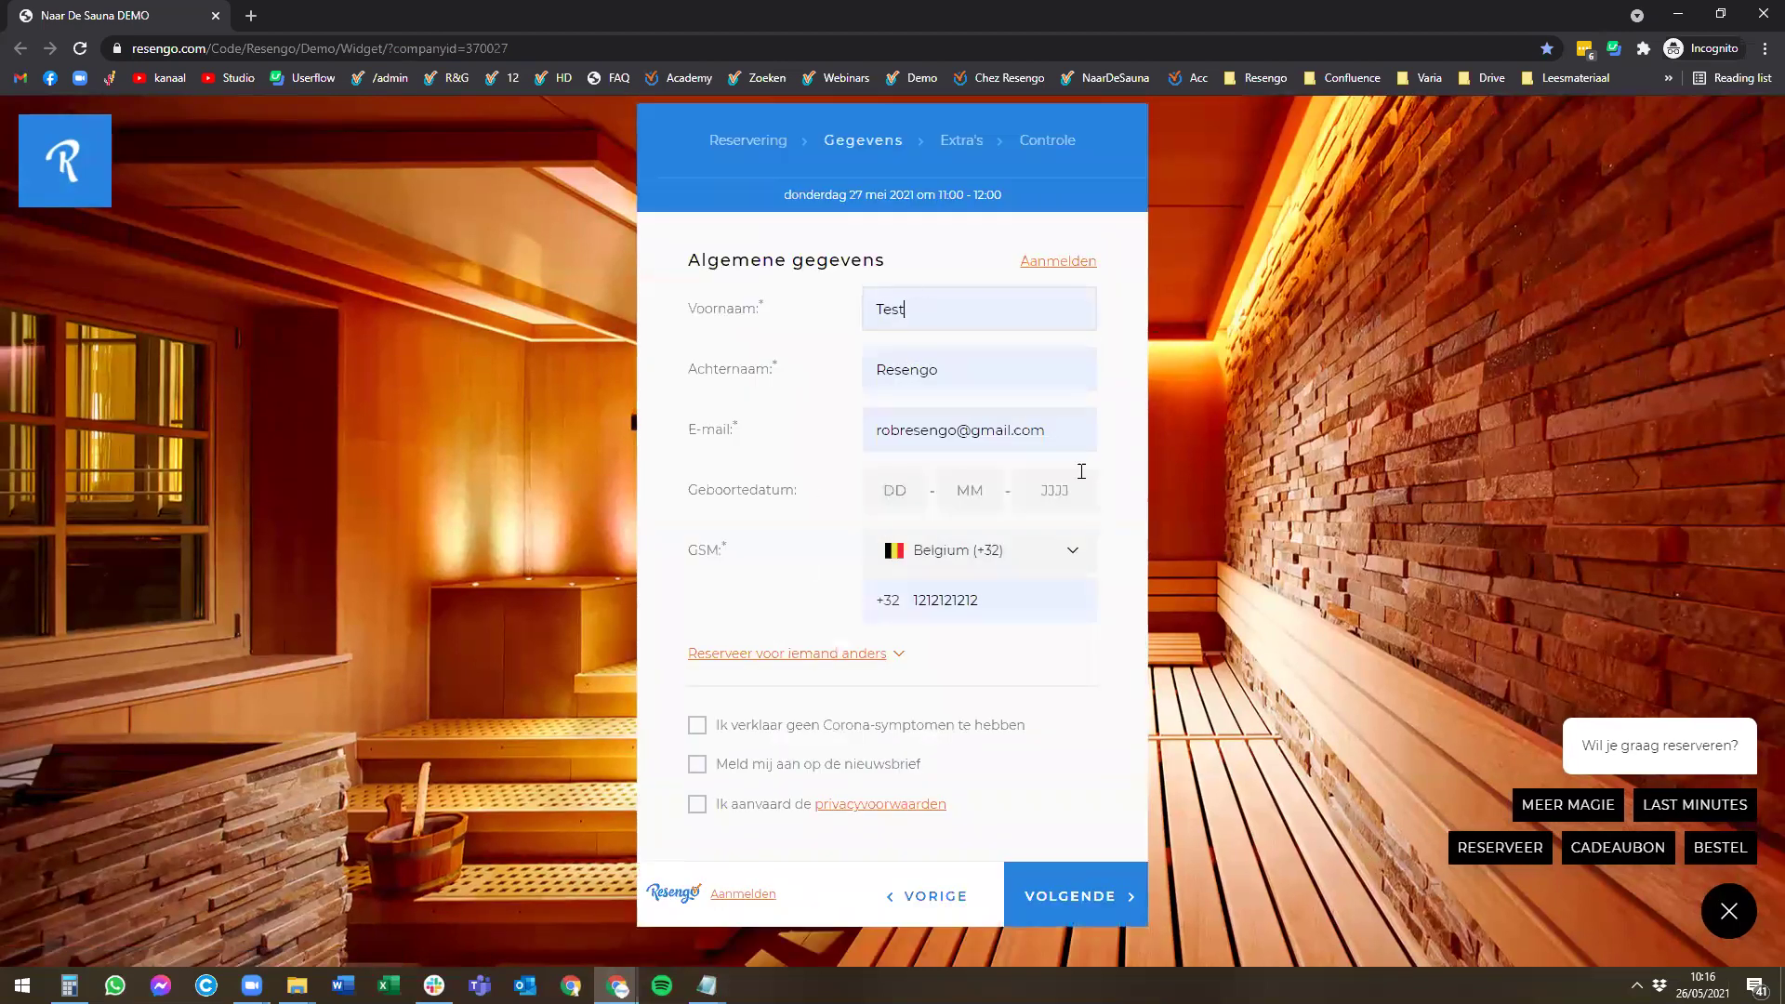
left_click(758, 727)
left_click_drag(780, 807, 772, 810)
left_click(699, 804)
left_click(1063, 891)
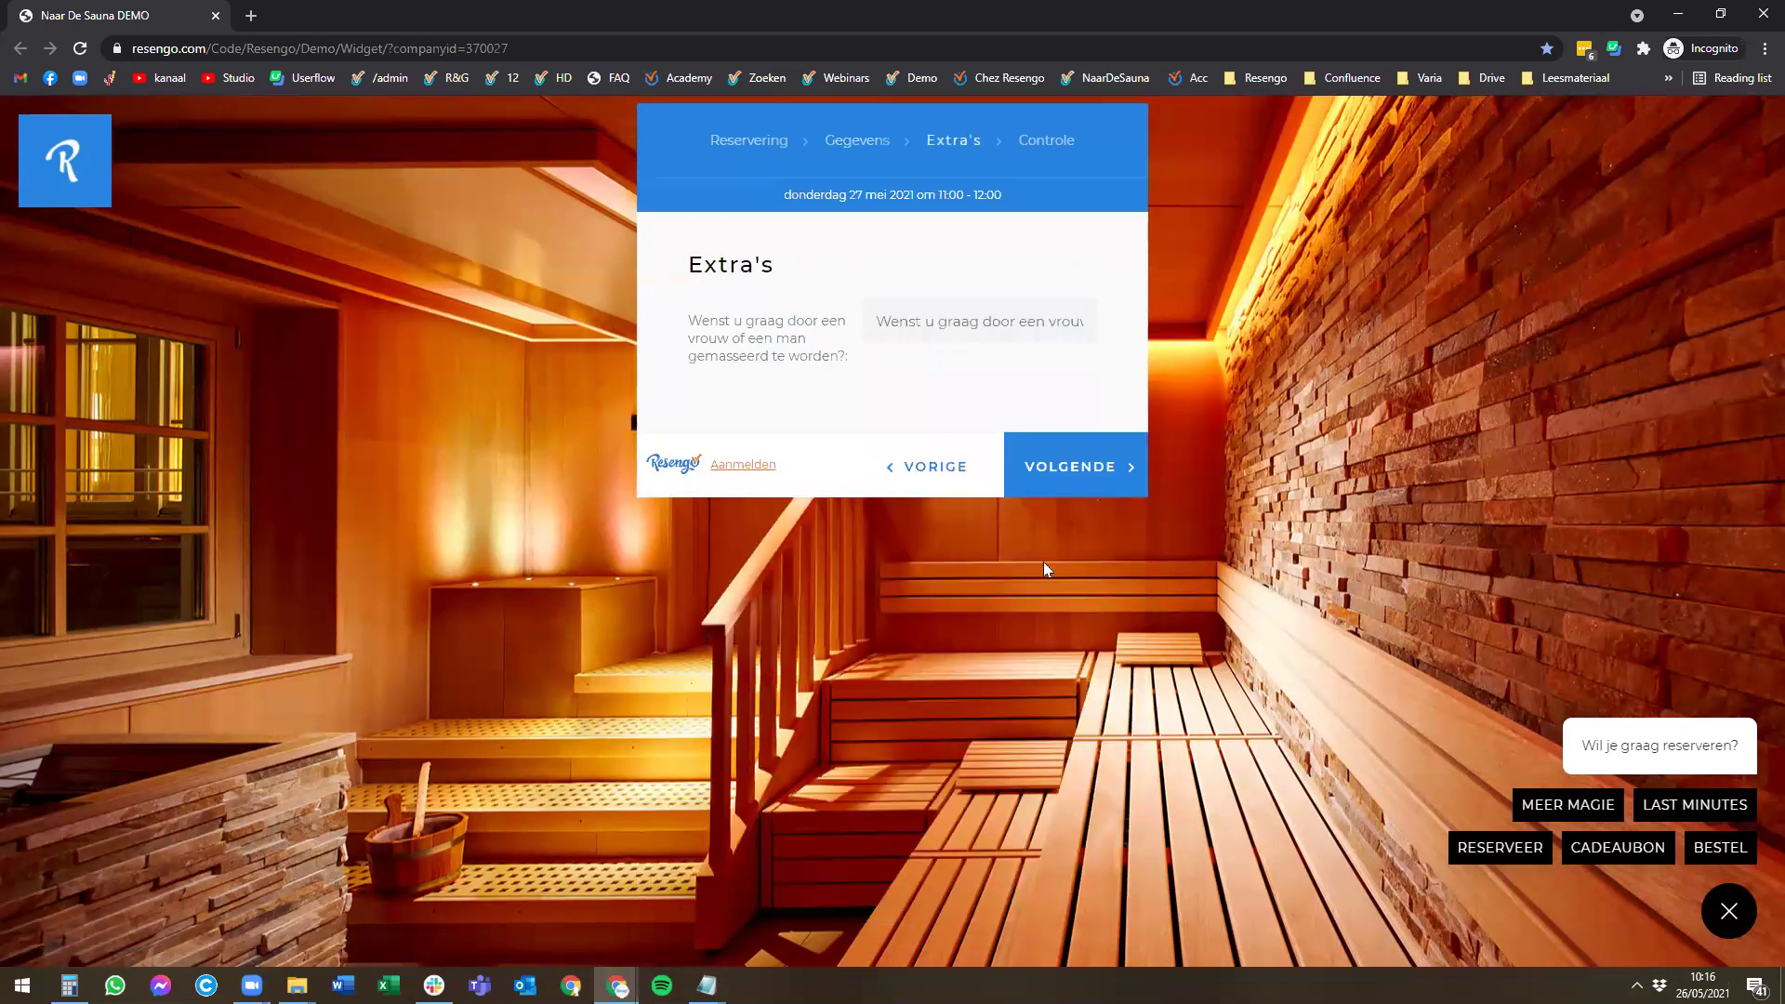
Leave the masseur preference blank, accept the general terms on the payment overview, and return to the modules overview without paying.
left_click(1055, 466)
scroll(930, 492, "down", 1)
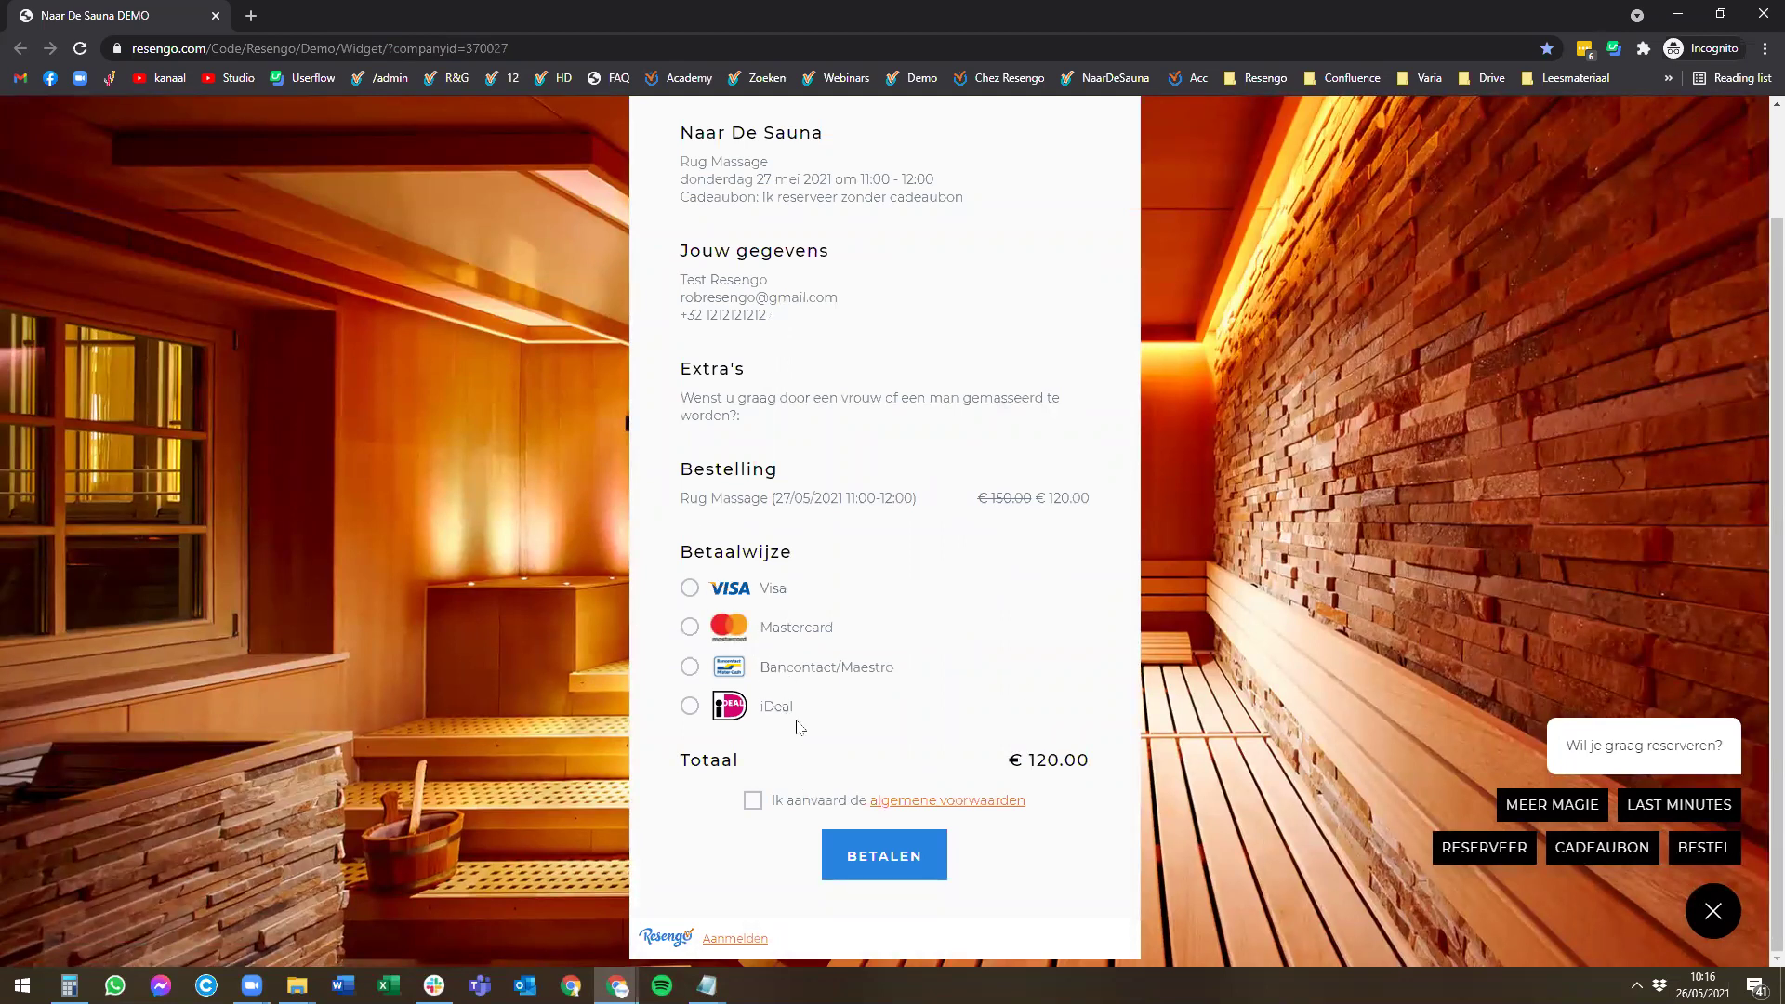
left_click(753, 801)
left_click(1676, 11)
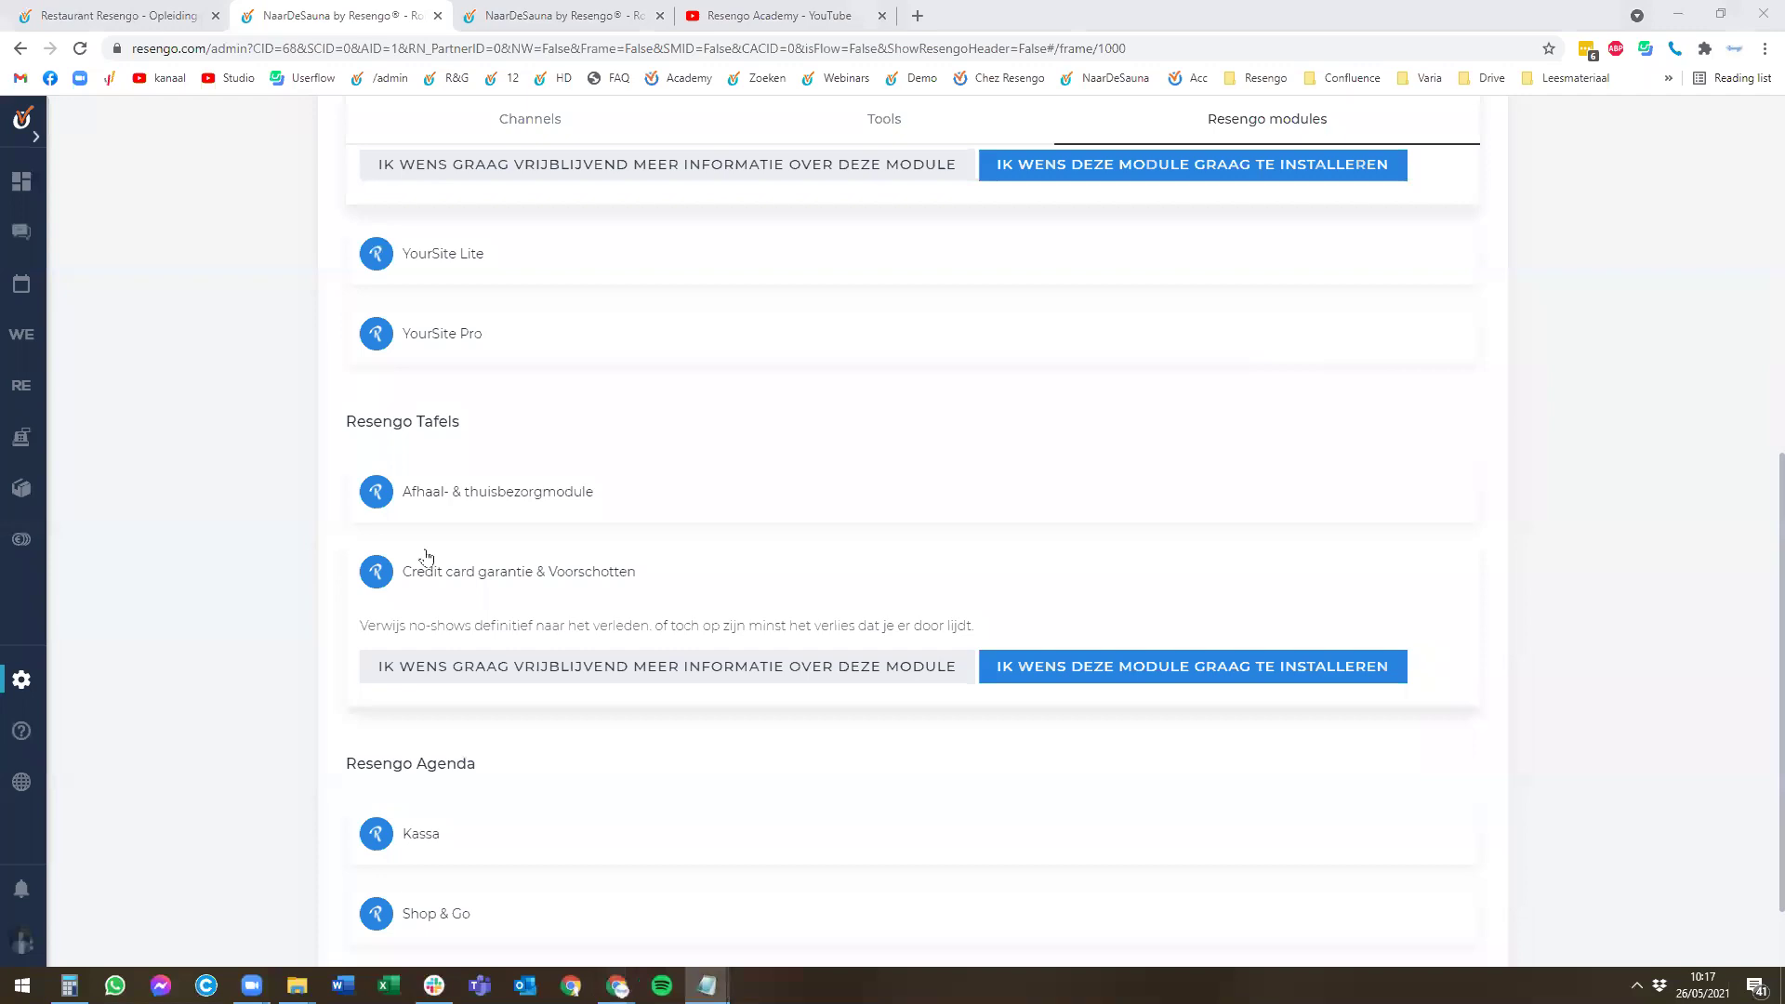
Reopen the Credit card garantie & Voorschotten installation details, review the setup, monthly and transaction costs, and return to the modules list.
left_click(1097, 674)
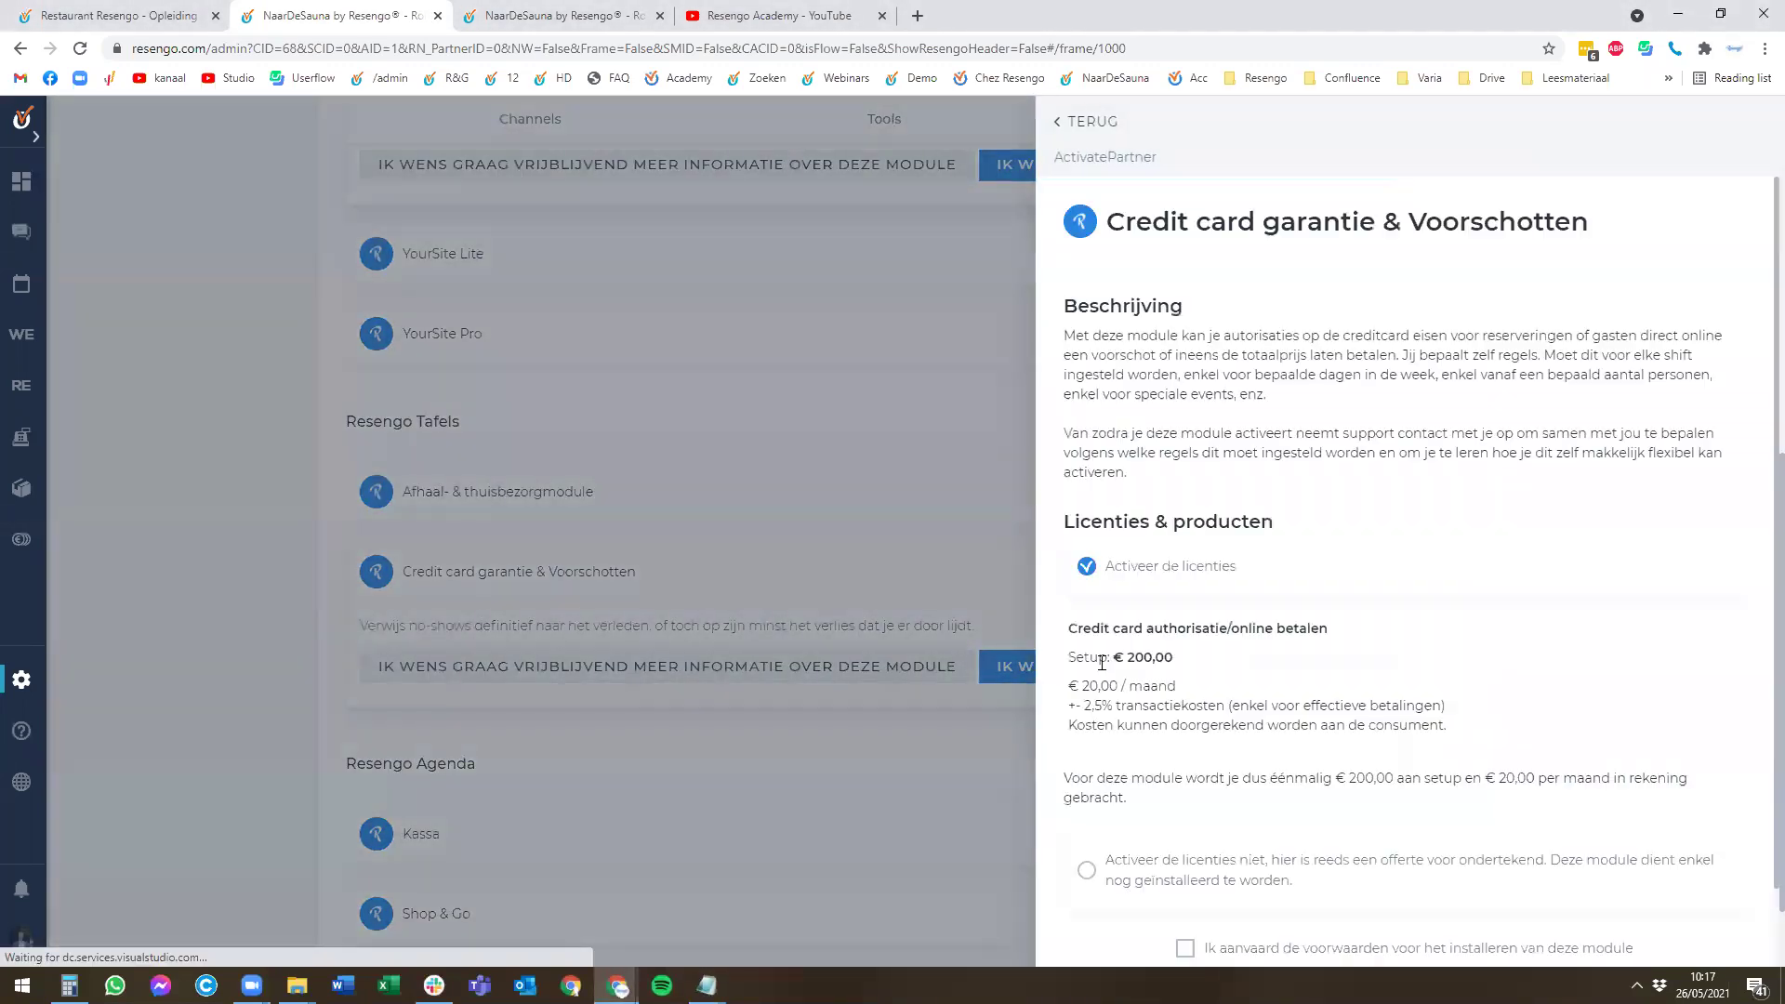
scroll(1112, 655, "down", 1)
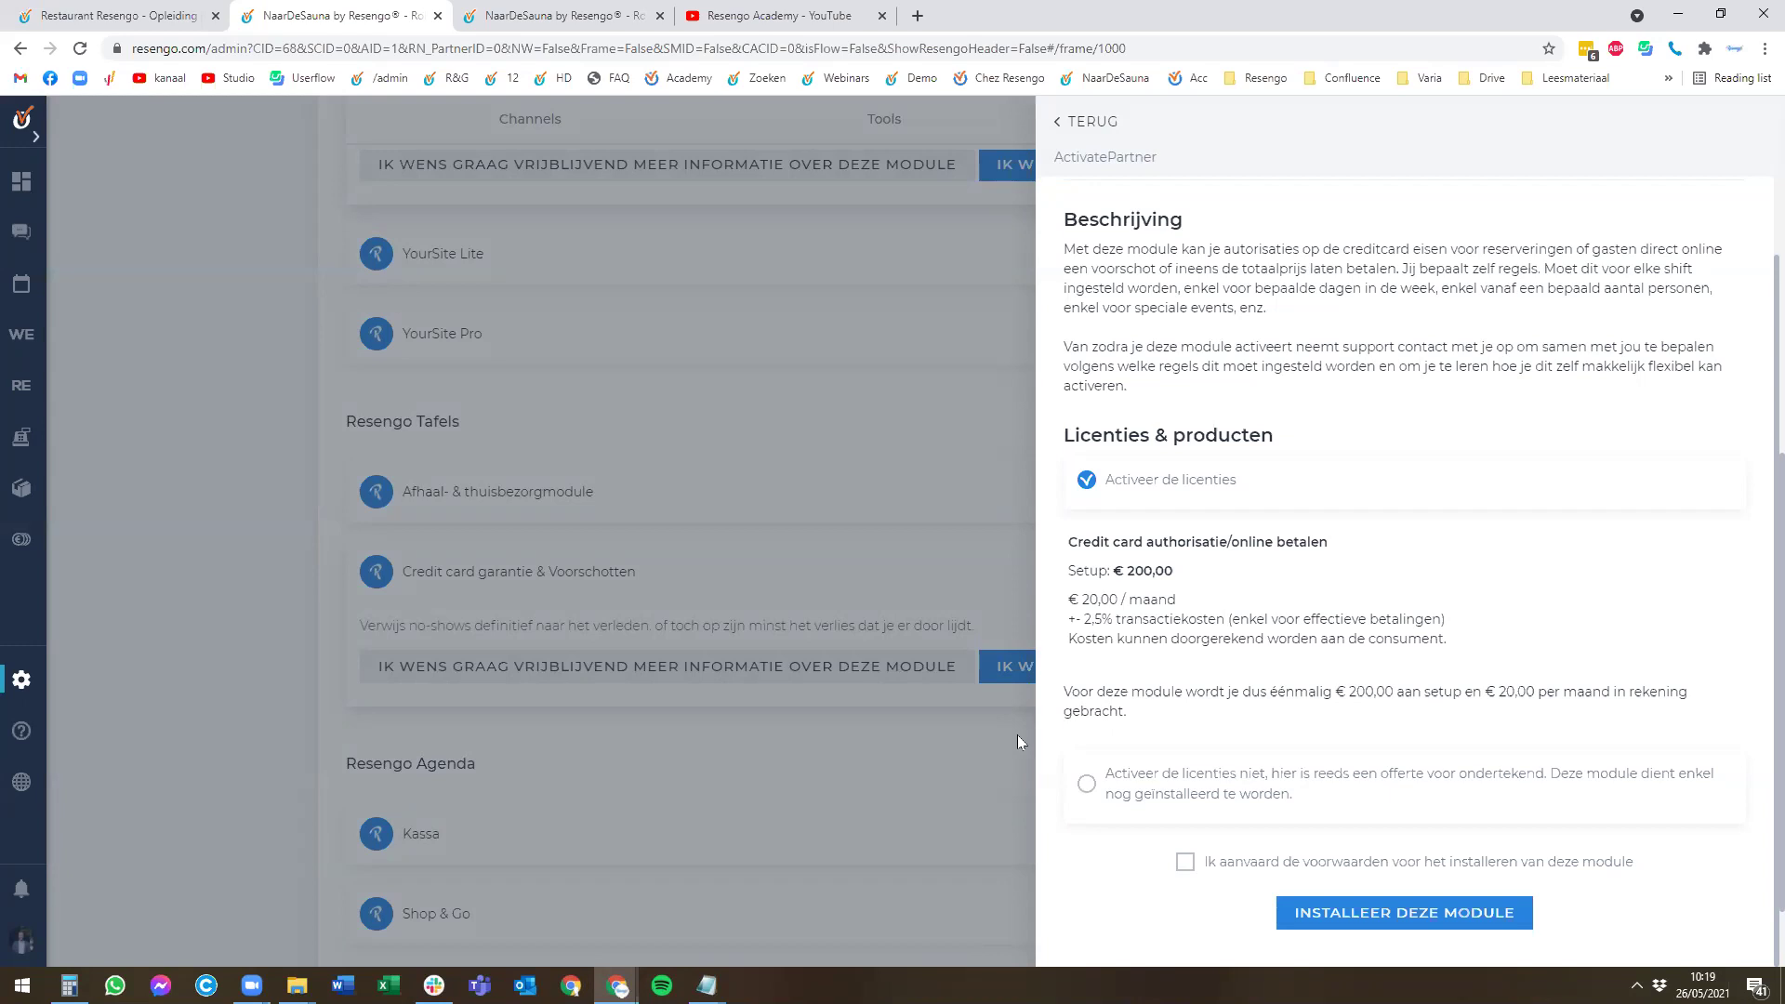
left_click(183, 608)
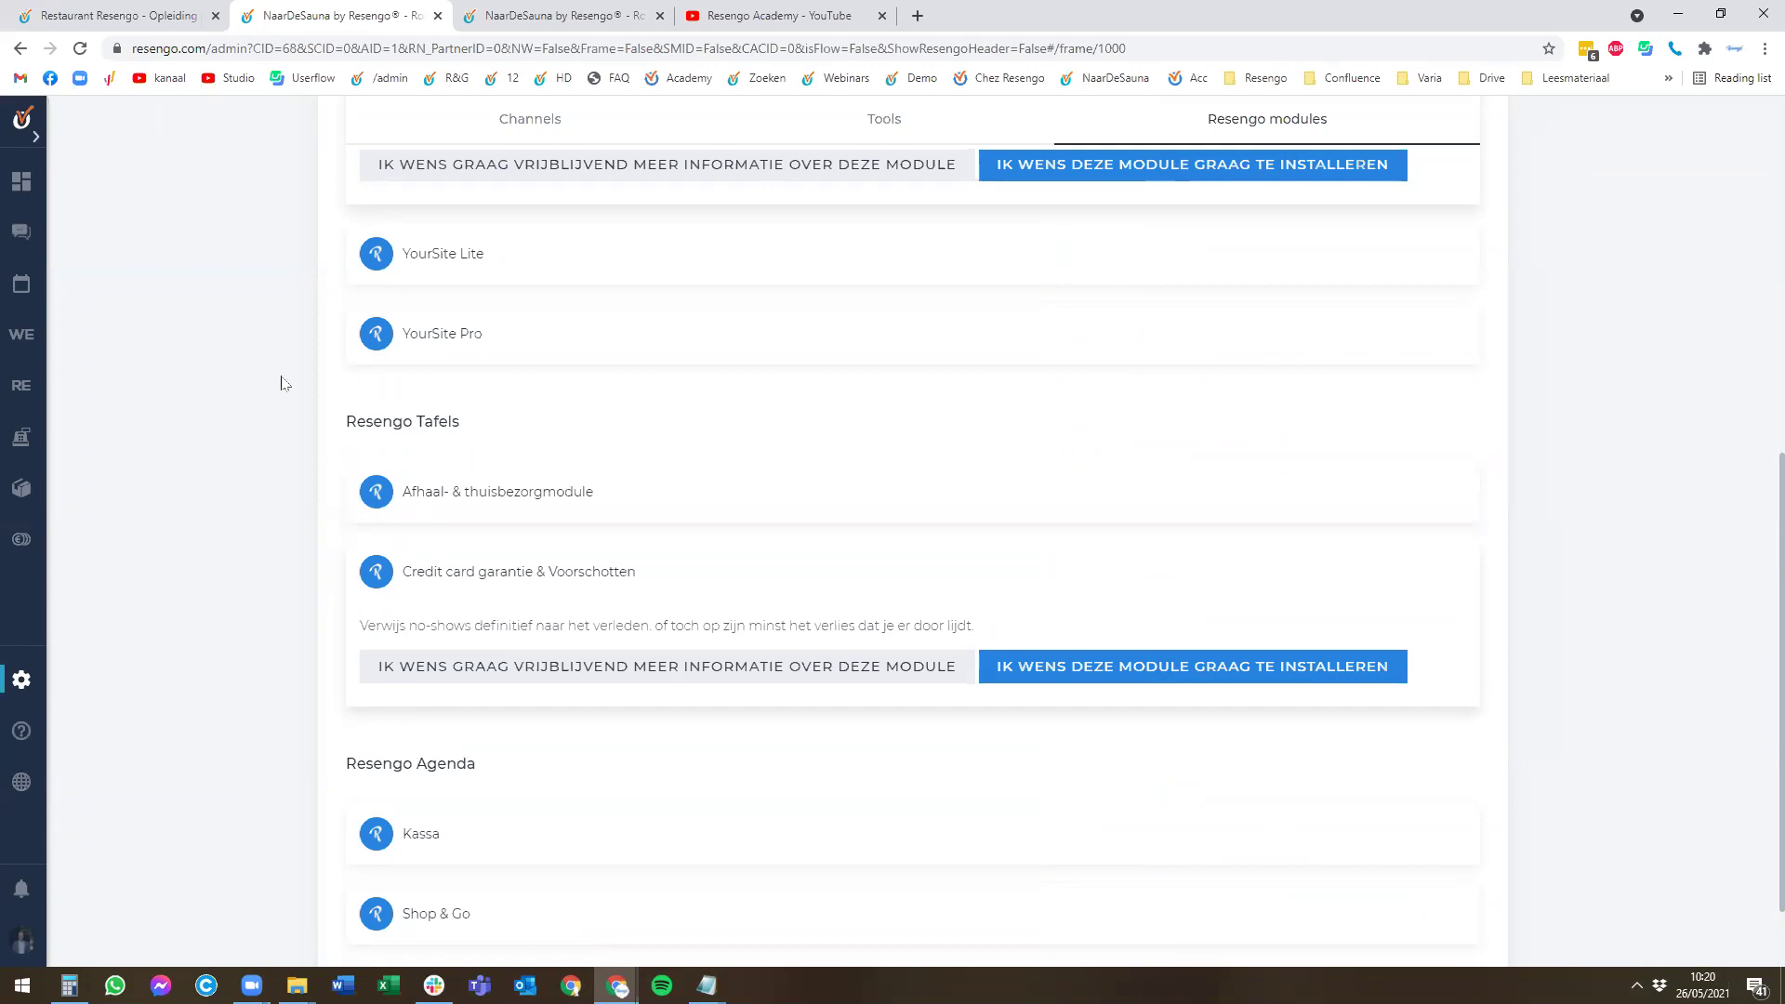
scroll(273, 342, "up", 7)
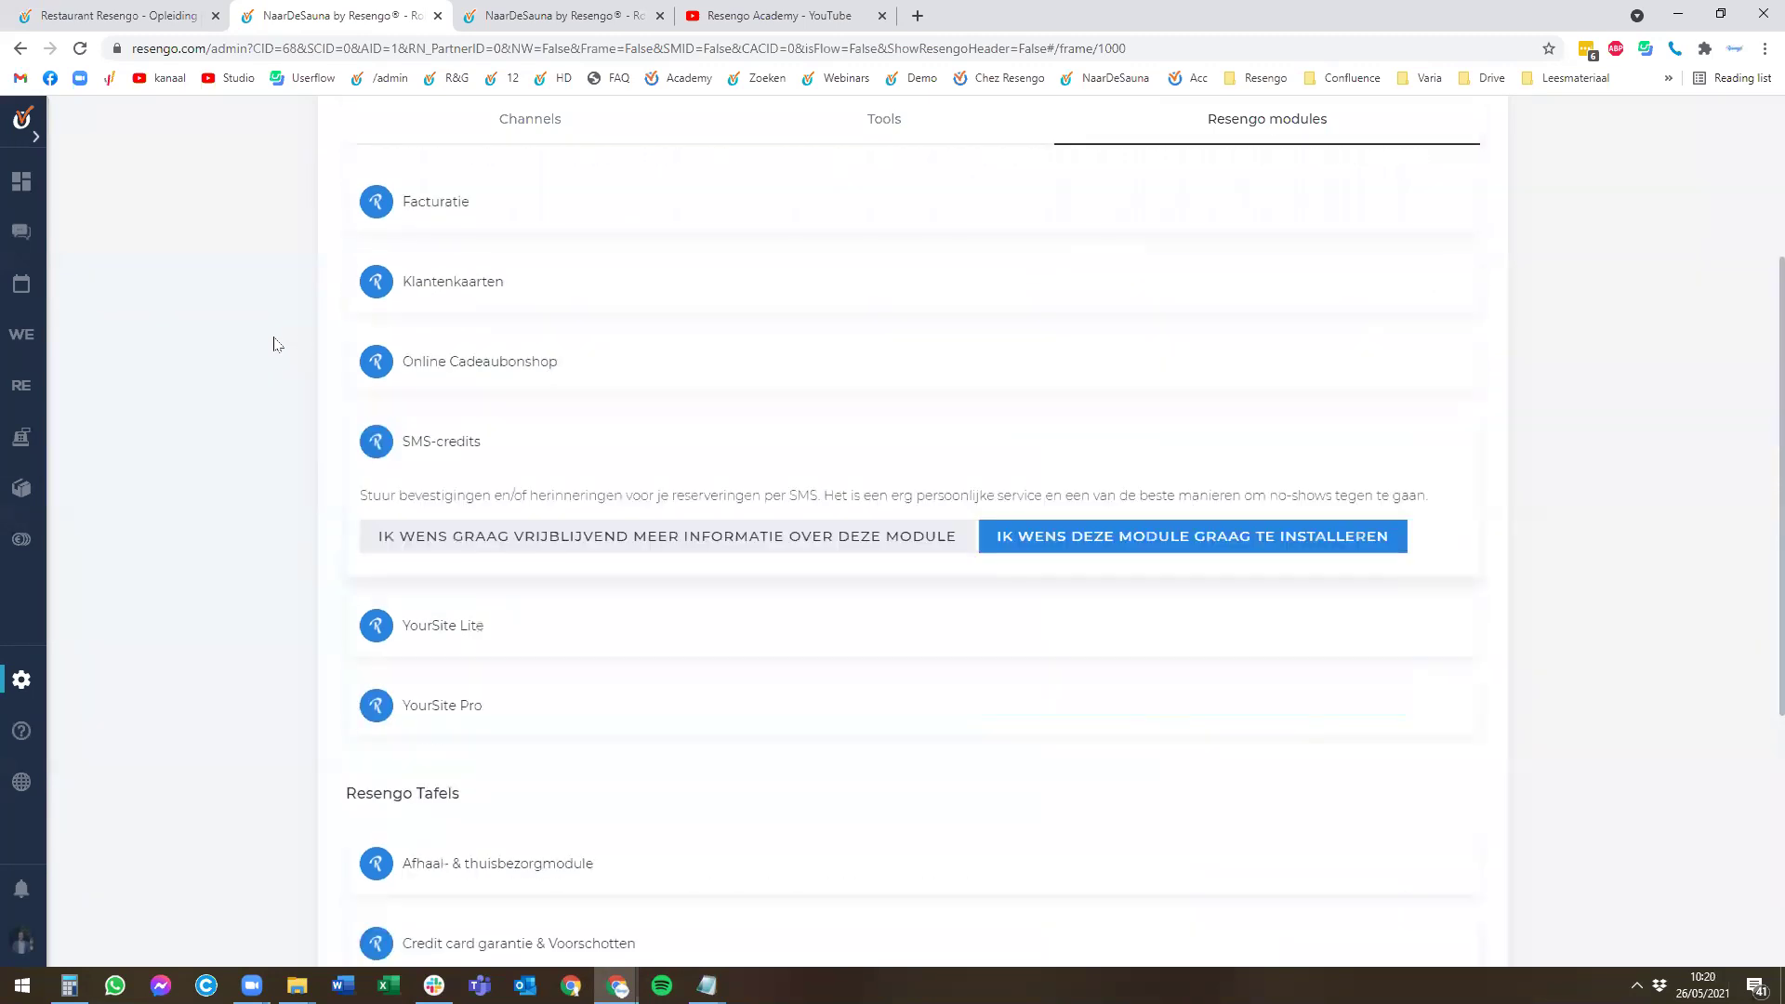